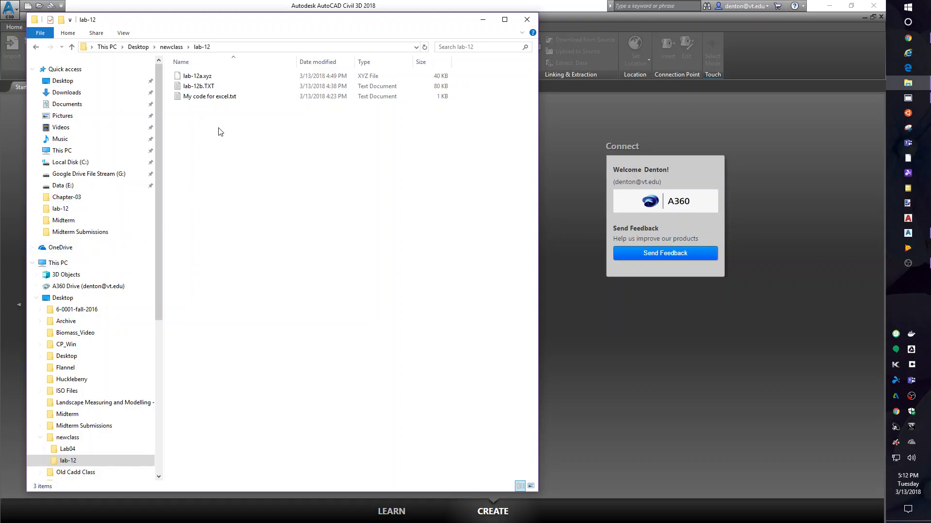
Step: Open lab-12a.xyz in Notepad++ and examine the header row, point code values and coordinate fields
{"action": "right_click", "coordinate": [192, 77]}
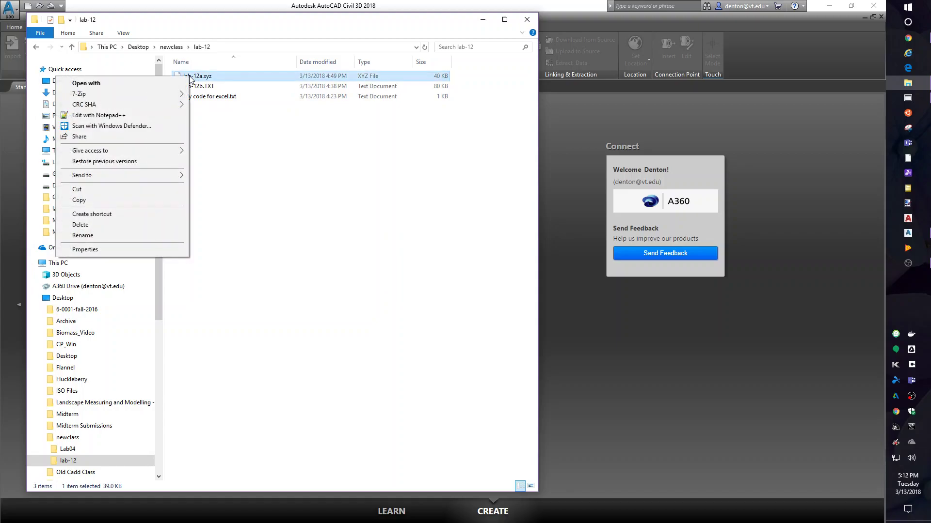
{"action": "left_click", "coordinate": [97, 116]}
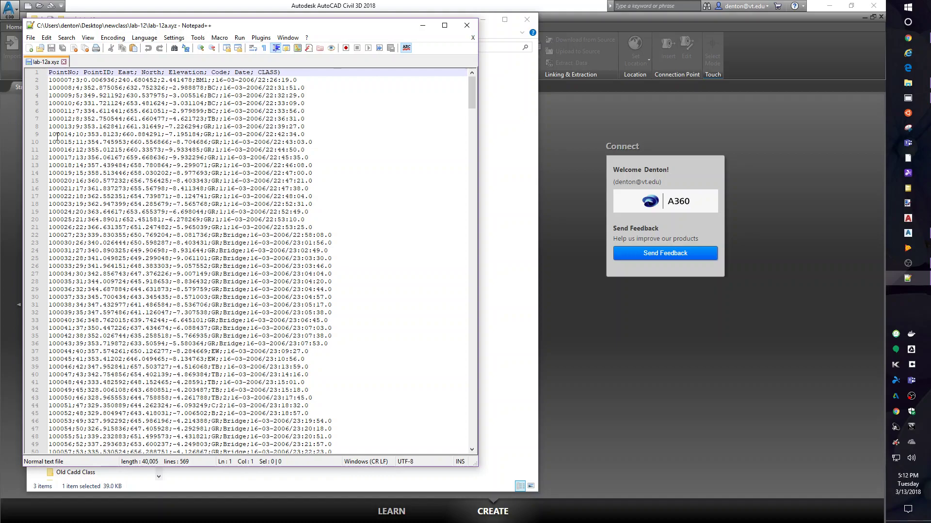
{"action": "left_click", "coordinate": [75, 81]}
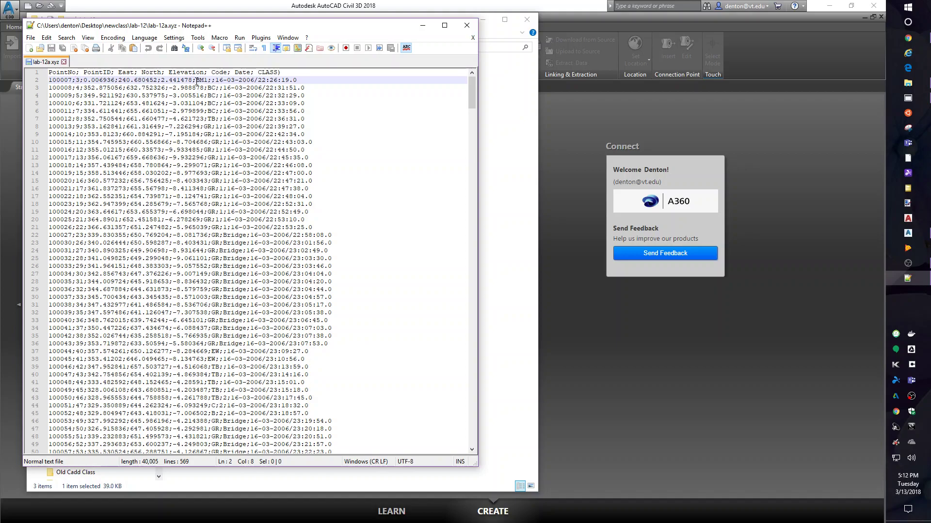
{"action": "left_click_drag", "start_coordinate": [195, 81], "coordinate": [203, 81]}
{"action": "left_click_drag", "start_coordinate": [203, 135], "coordinate": [207, 134]}
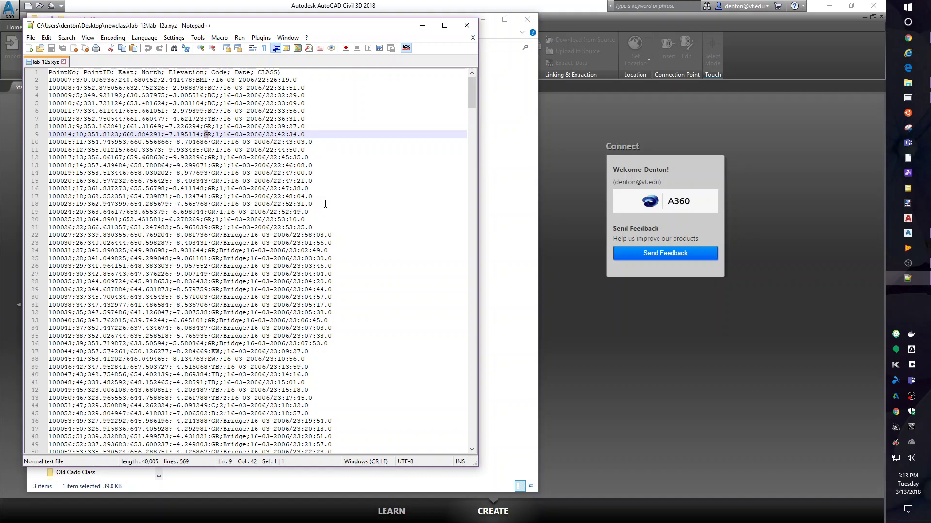
{"action": "left_click", "coordinate": [161, 72]}
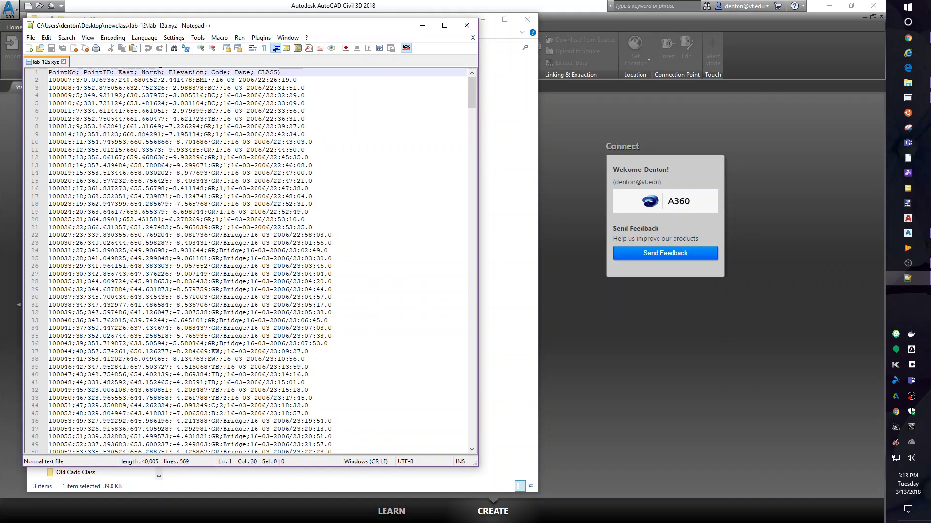
{"action": "left_click", "coordinate": [170, 88]}
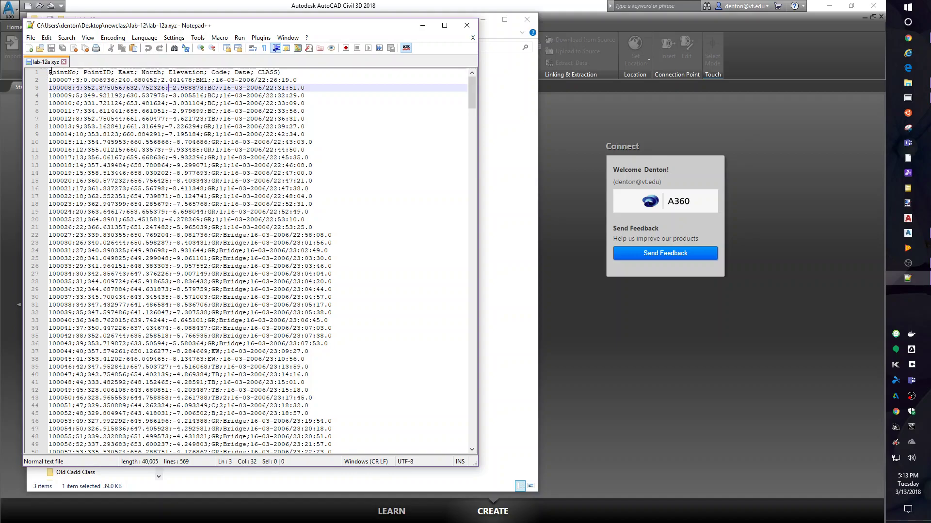
Step: Delete the header row from the point file and save the result as lab-12a.out in the lab-12 folder
{"action": "left_click_drag", "start_coordinate": [51, 71], "coordinate": [43, 82]}
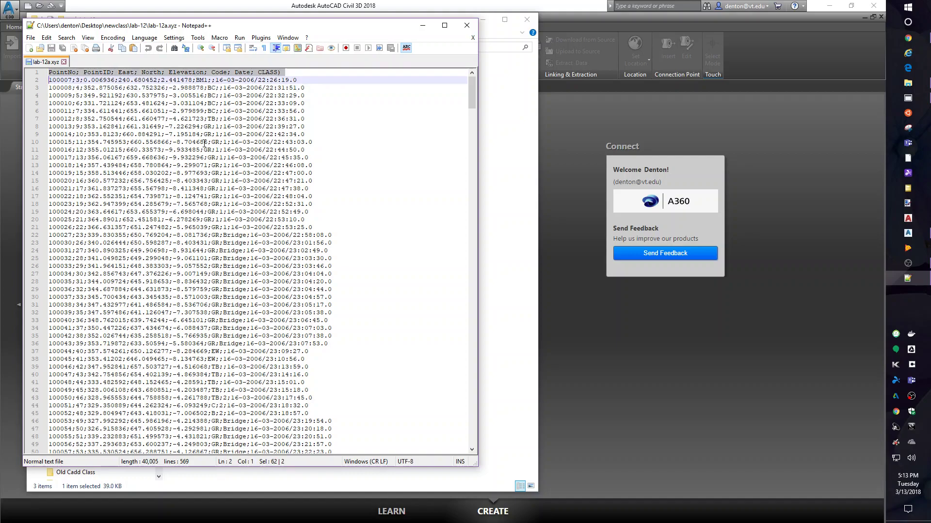
{"action": "key", "text": "Delete"}
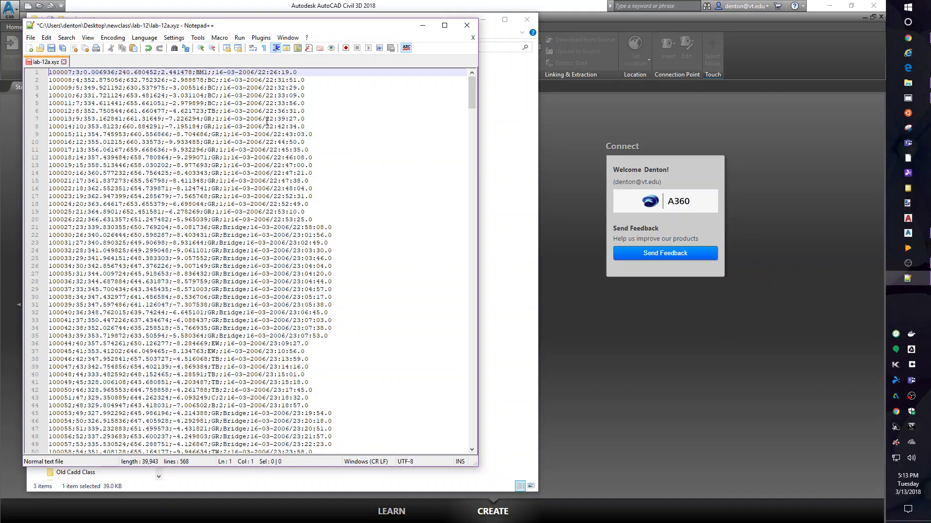
{"action": "left_click", "coordinate": [30, 38]}
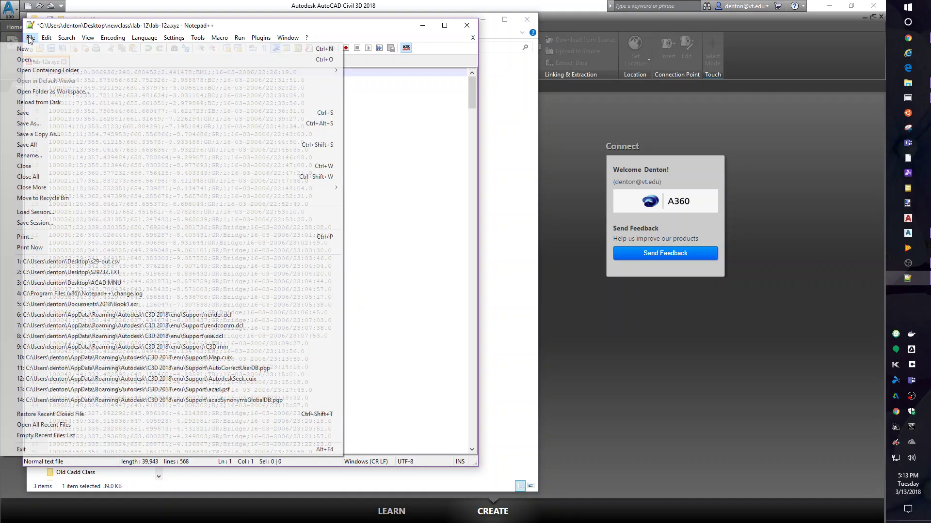
{"action": "left_click", "coordinate": [32, 124]}
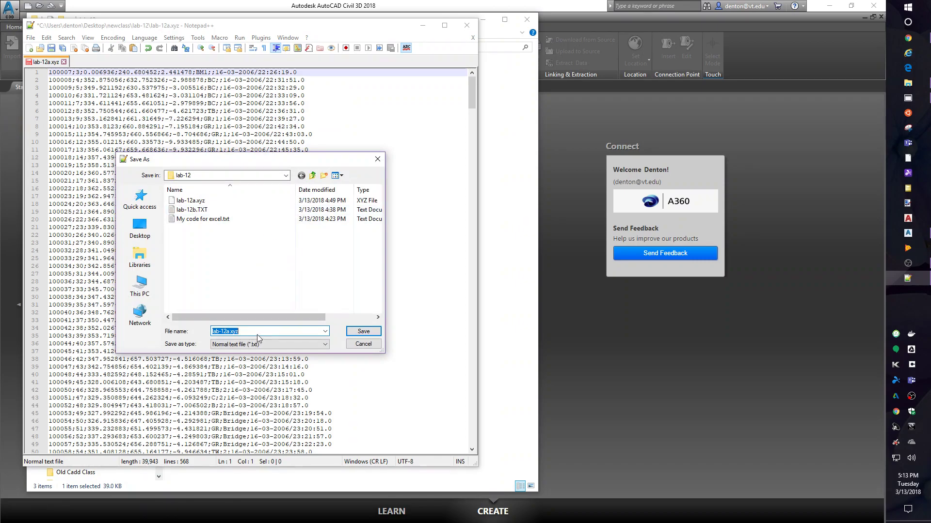
{"action": "left_click", "coordinate": [230, 331]}
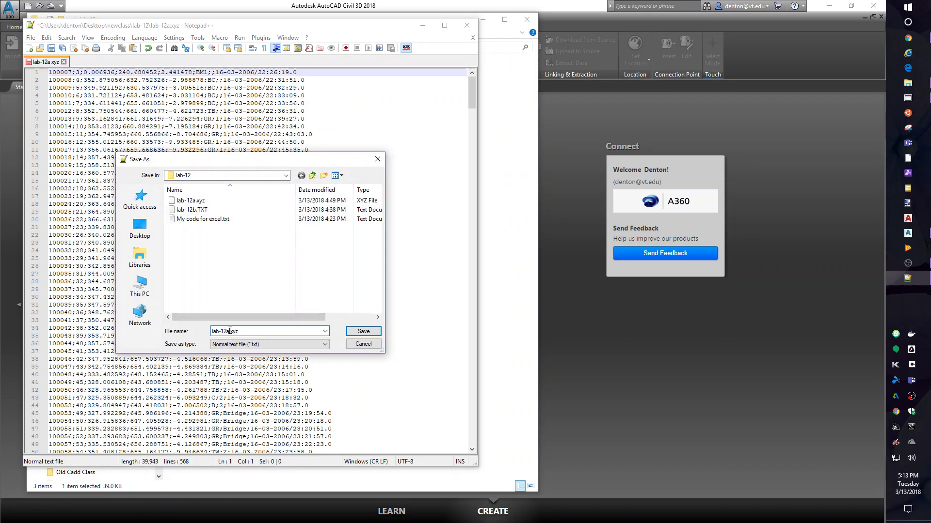
{"action": "left_click_drag", "start_coordinate": [231, 331], "coordinate": [239, 332]}
{"action": "type", "text": "out"}
{"action": "key", "text": "Return"}
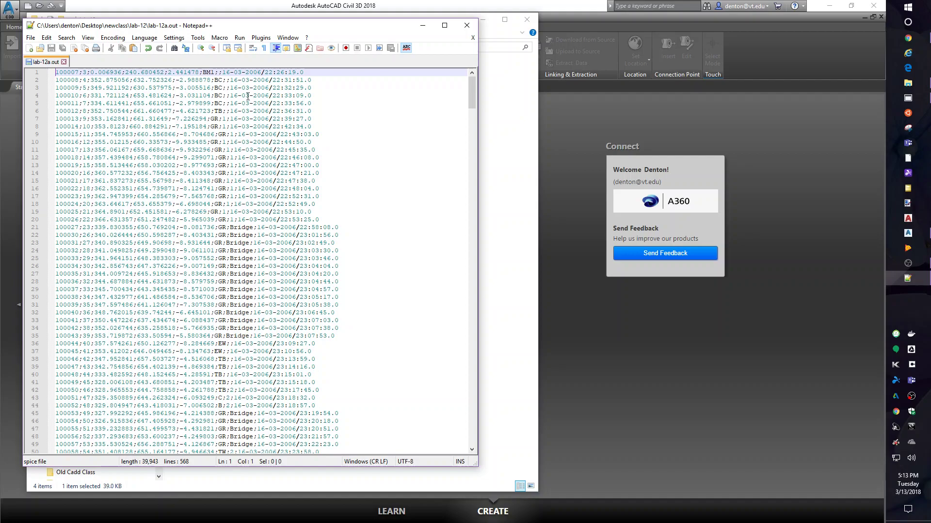
Step: Close Notepad++, select lab-12a.out in the lab-12 folder, and switch to AutoCAD Civil 3D
{"action": "left_click", "coordinate": [467, 25]}
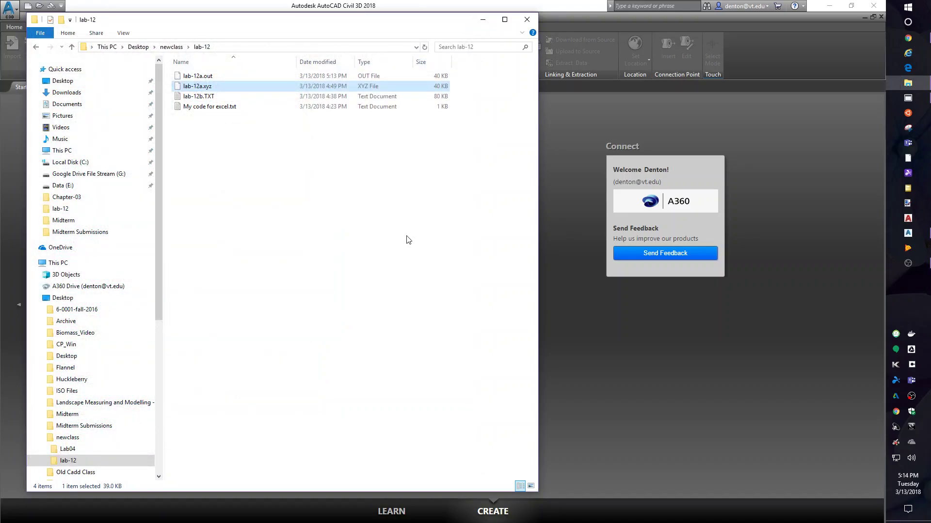
{"action": "left_click", "coordinate": [189, 78]}
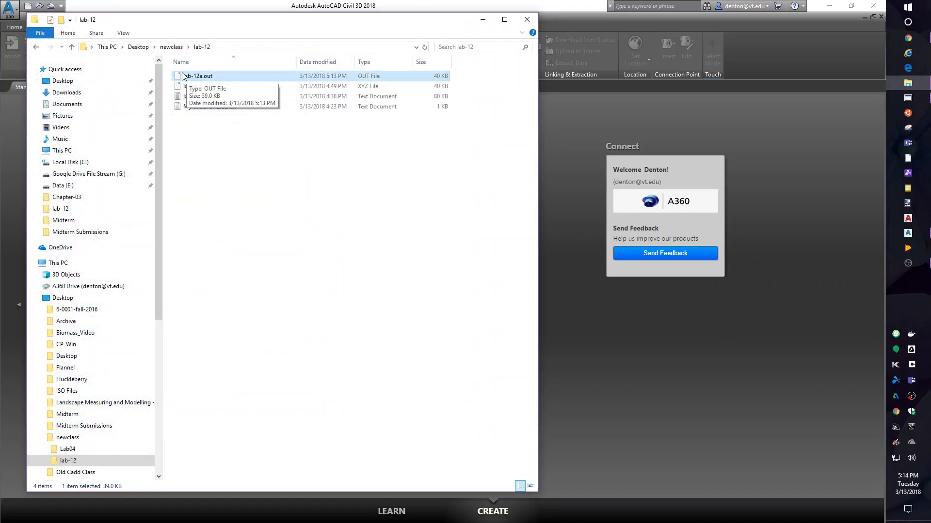
{"action": "left_click", "coordinate": [577, 136]}
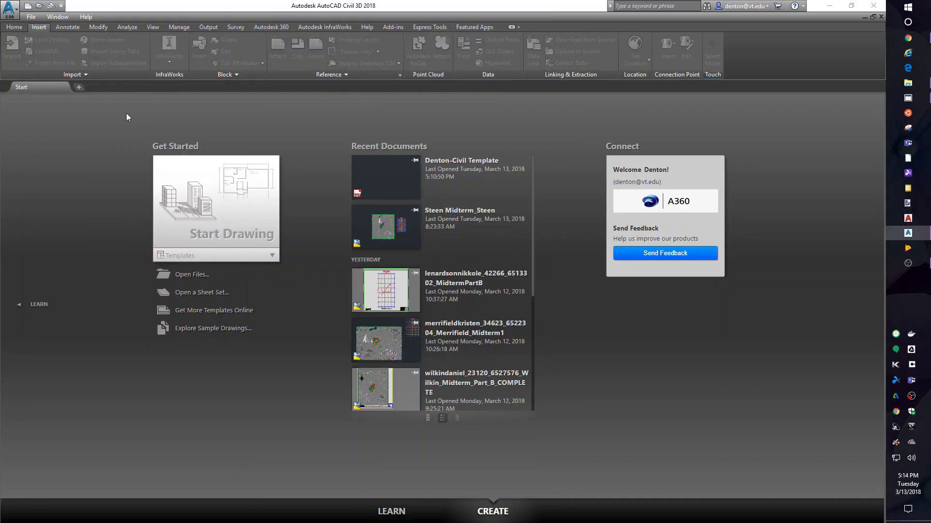
Step: Create a new drawing from the preselected custom Civil template, check its D-Size layout, and return to model space
{"action": "left_click", "coordinate": [31, 17]}
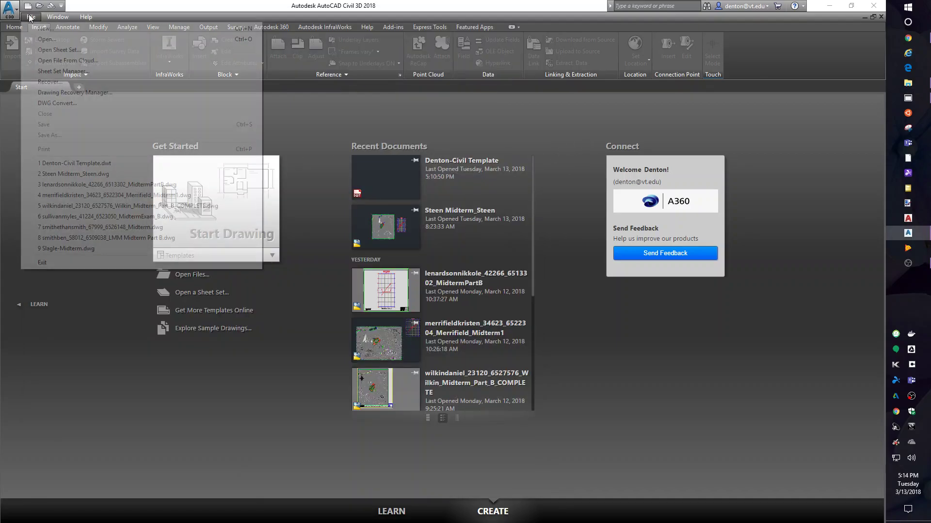
{"action": "left_click", "coordinate": [41, 30]}
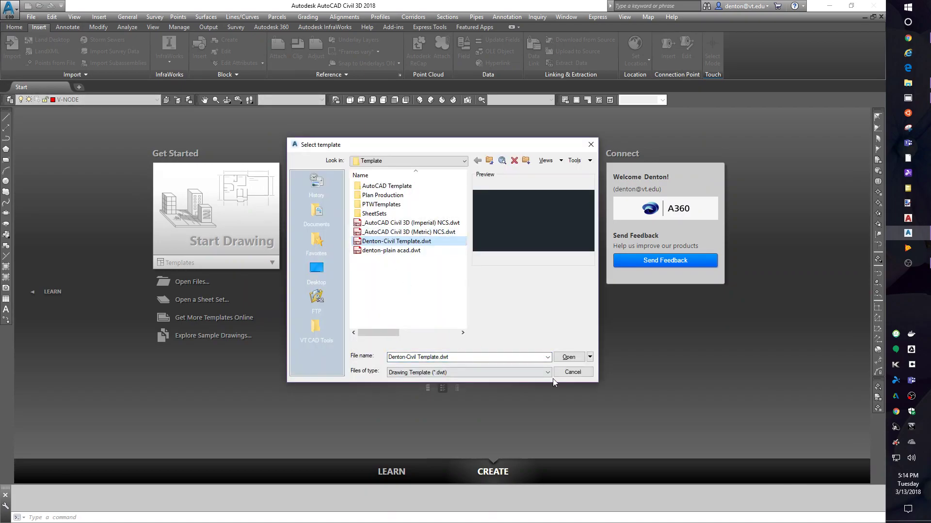
{"action": "left_click", "coordinate": [573, 358]}
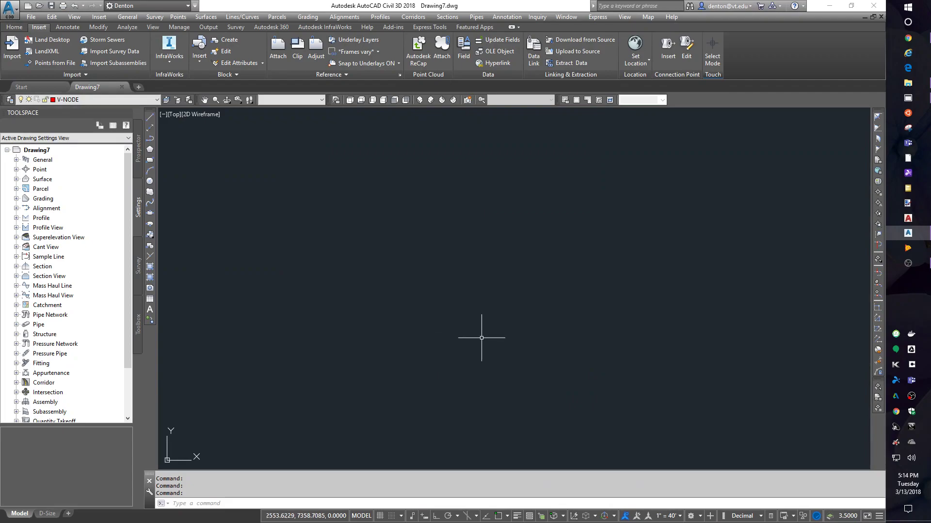
{"action": "left_click", "coordinate": [48, 513]}
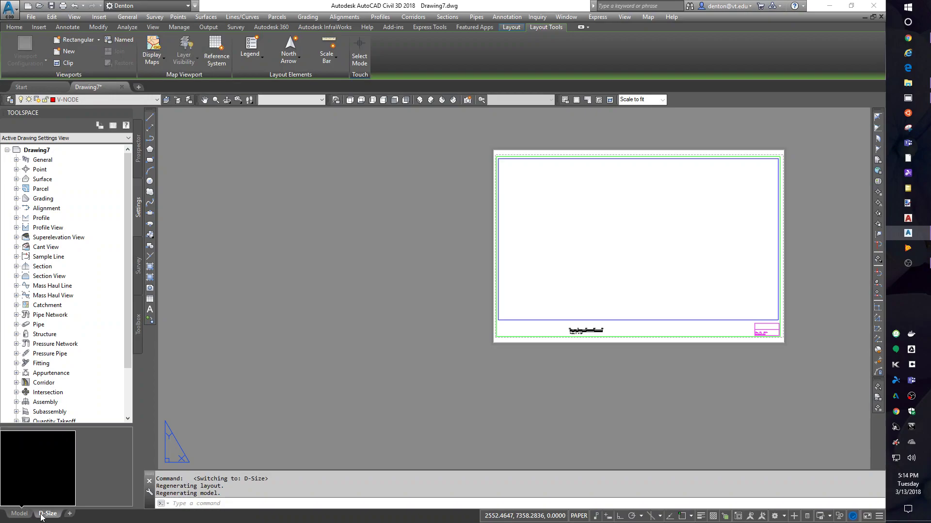
{"action": "left_click", "coordinate": [19, 514]}
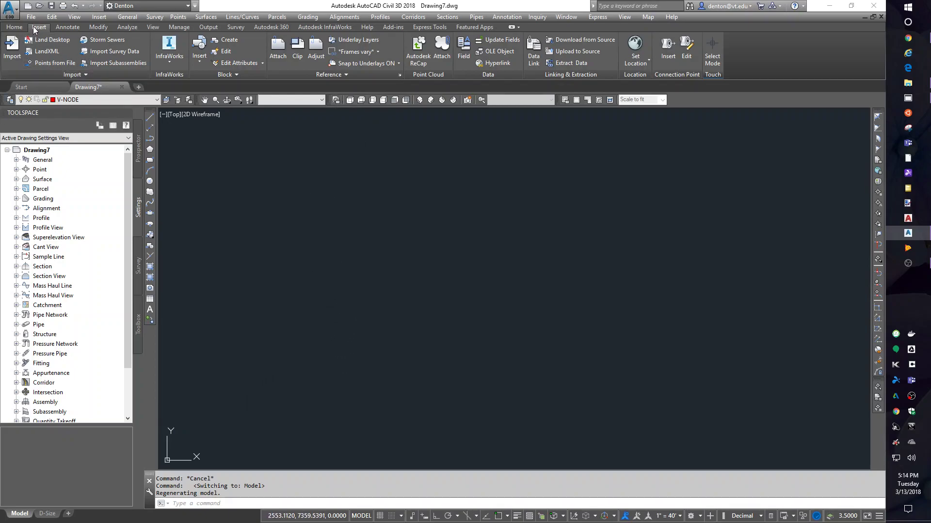
Step: Start importing points from a file and create a new point file format of type User Point File
{"action": "left_click", "coordinate": [52, 64]}
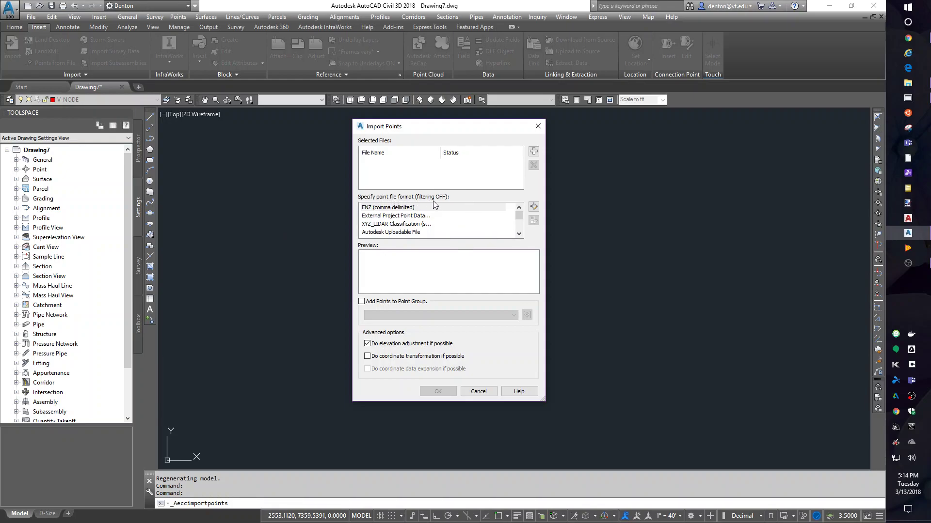
{"action": "mouse_move", "coordinate": [521, 216]}
{"action": "left_mouse_down"}
{"action": "mouse_move", "coordinate": [527, 239]}
{"action": "mouse_move", "coordinate": [508, 211]}
{"action": "left_mouse_up"}
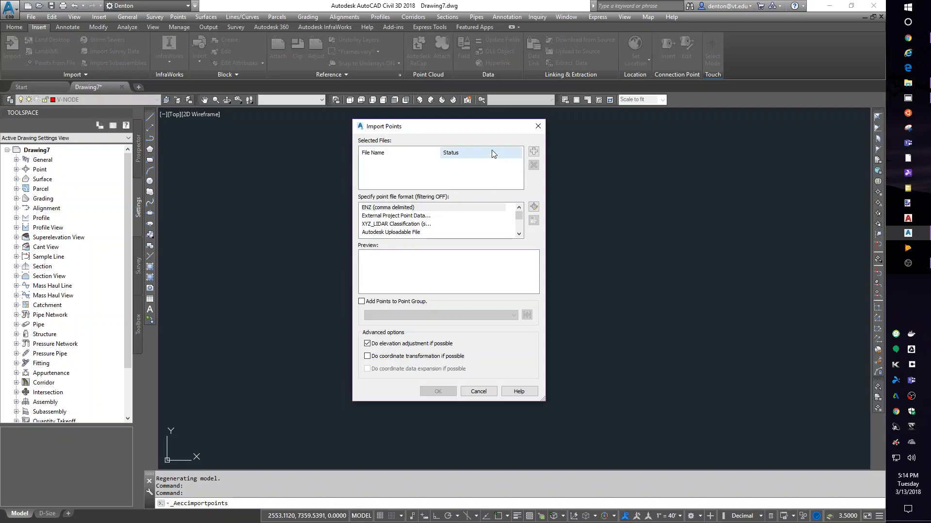
{"action": "left_click", "coordinate": [533, 208]}
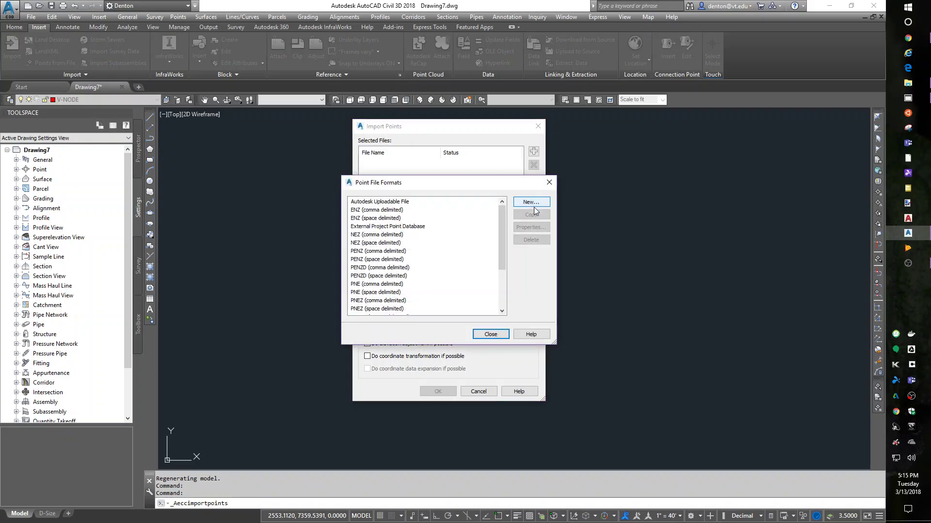
{"action": "left_click", "coordinate": [533, 204]}
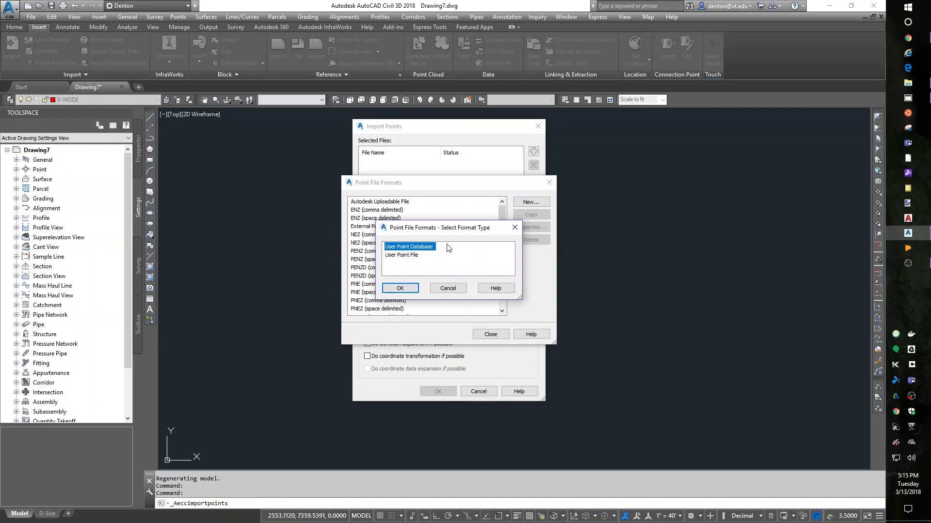
{"action": "left_click", "coordinate": [404, 257]}
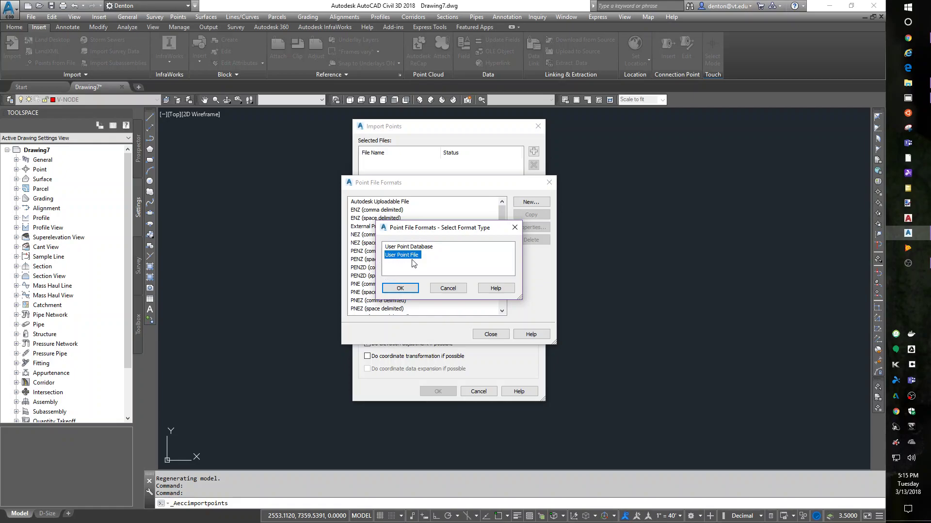
{"action": "left_click", "coordinate": [400, 288]}
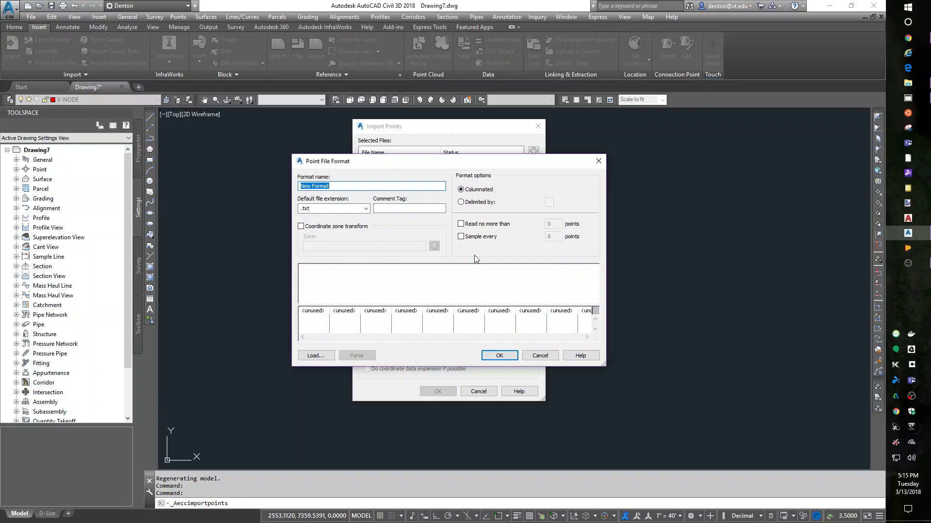
Step: Name the point file format lab-12 and make it delimited by a semicolon
{"action": "type", "text": "lab-12"}
{"action": "left_click", "coordinate": [468, 206]}
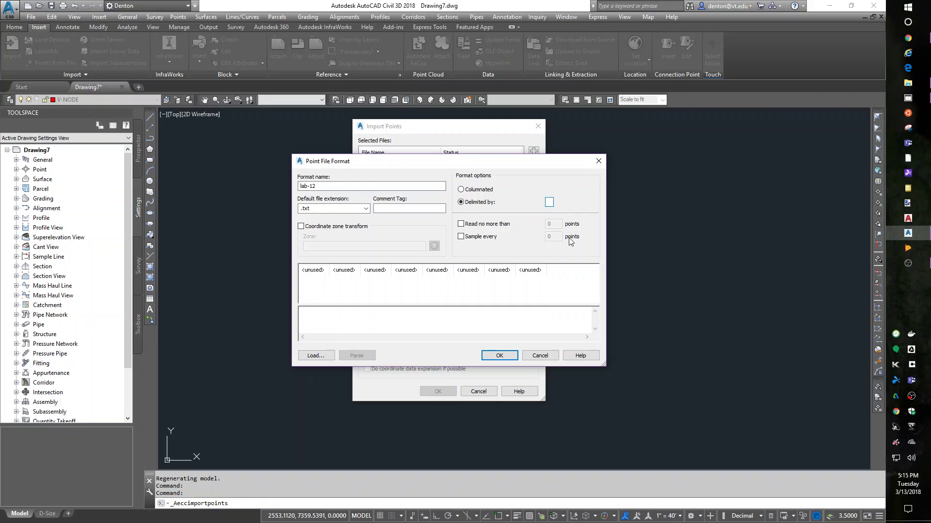
{"action": "type", "text": ","}
Step: Assign Point Number to the format's second column, leaving the first column unused
{"action": "left_click", "coordinate": [343, 271]}
{"action": "left_click", "coordinate": [474, 254]}
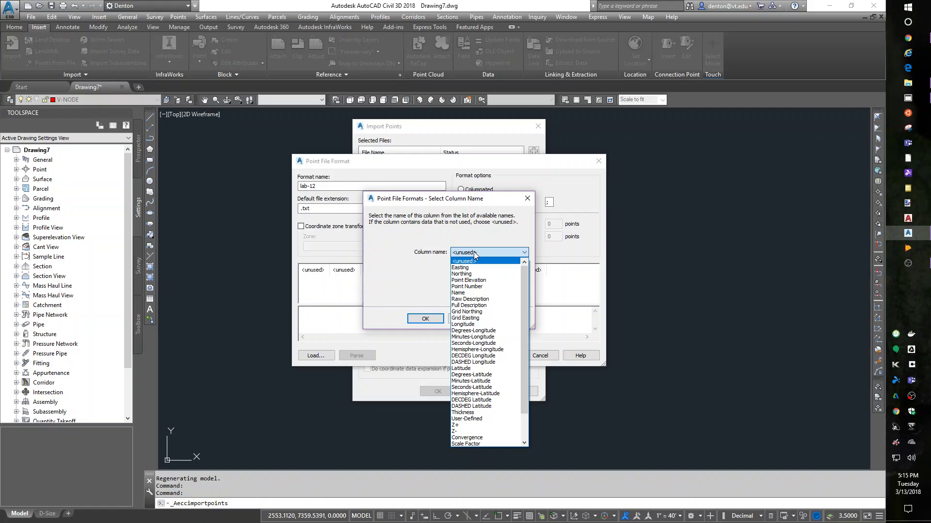
{"action": "left_click", "coordinate": [477, 286]}
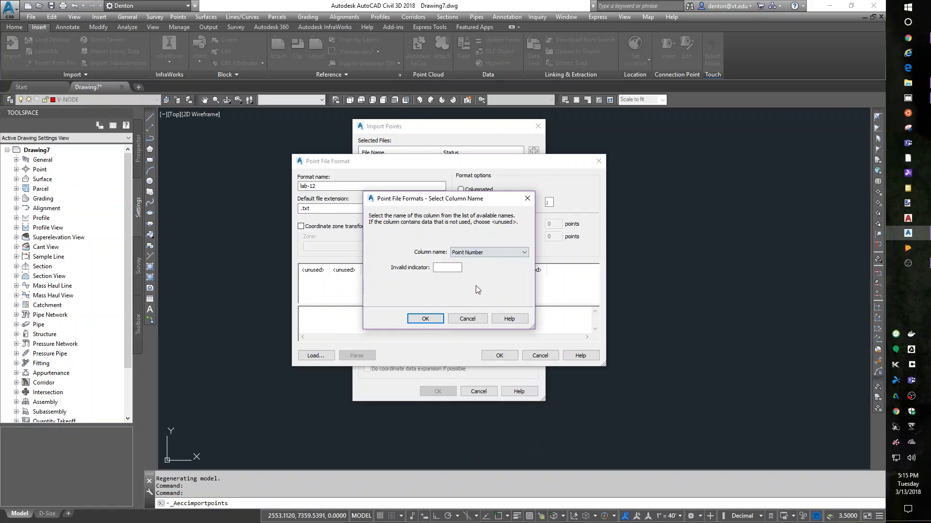
{"action": "left_click", "coordinate": [424, 319]}
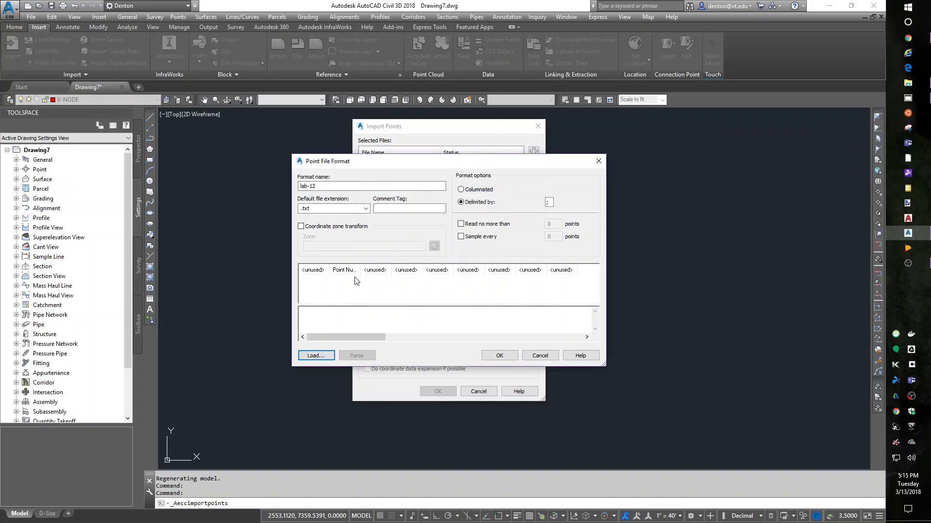
Step: Assign Easting to the third column of the lab-12 format
{"action": "left_click", "coordinate": [379, 270]}
{"action": "left_click", "coordinate": [474, 253]}
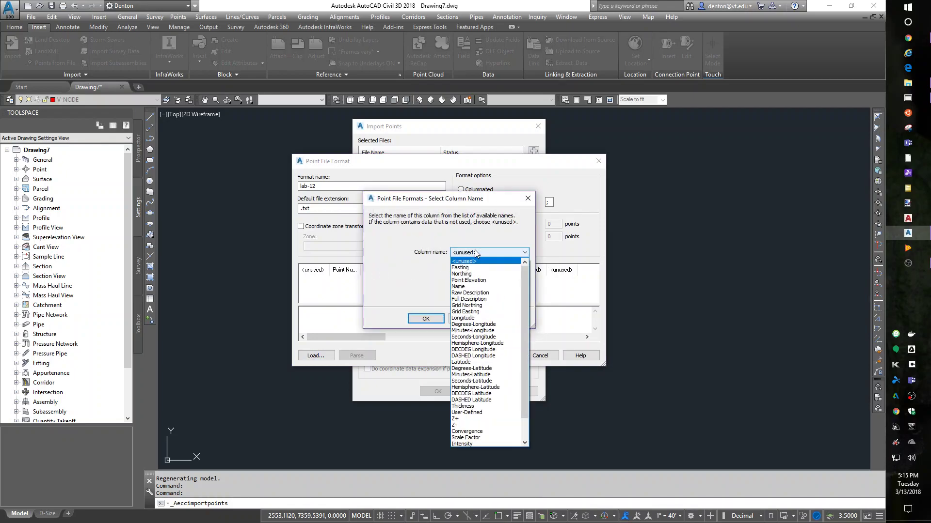
{"action": "left_click", "coordinate": [473, 268]}
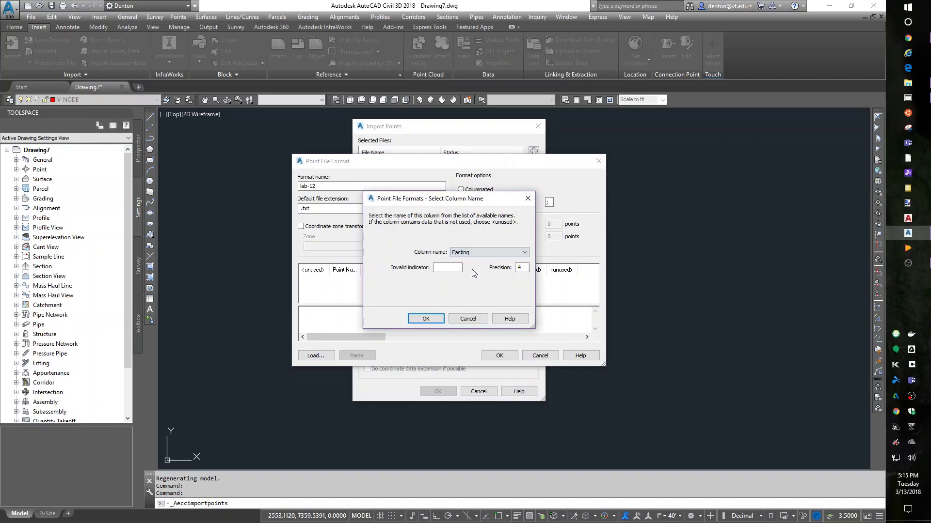
{"action": "left_click", "coordinate": [430, 319]}
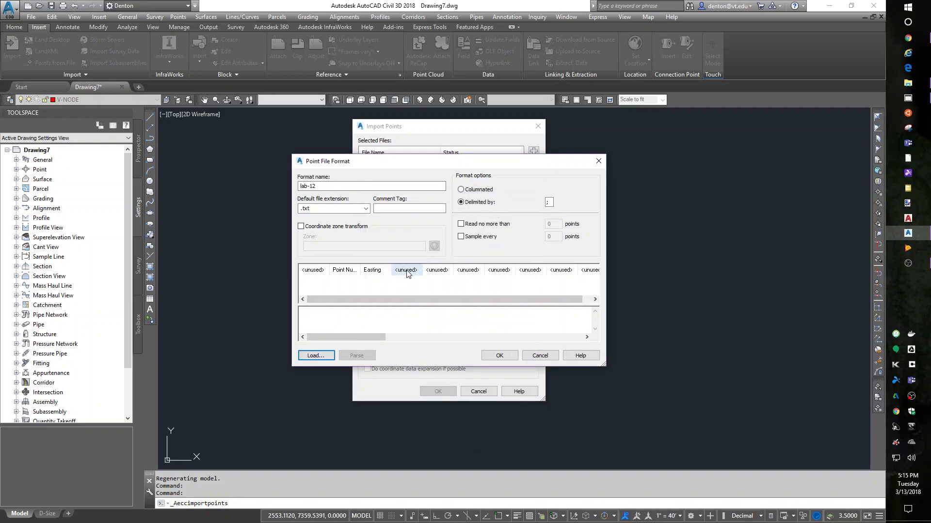
Step: Assign Northing to the fourth column of the lab-12 format
{"action": "left_click", "coordinate": [406, 270]}
{"action": "left_click", "coordinate": [466, 253]}
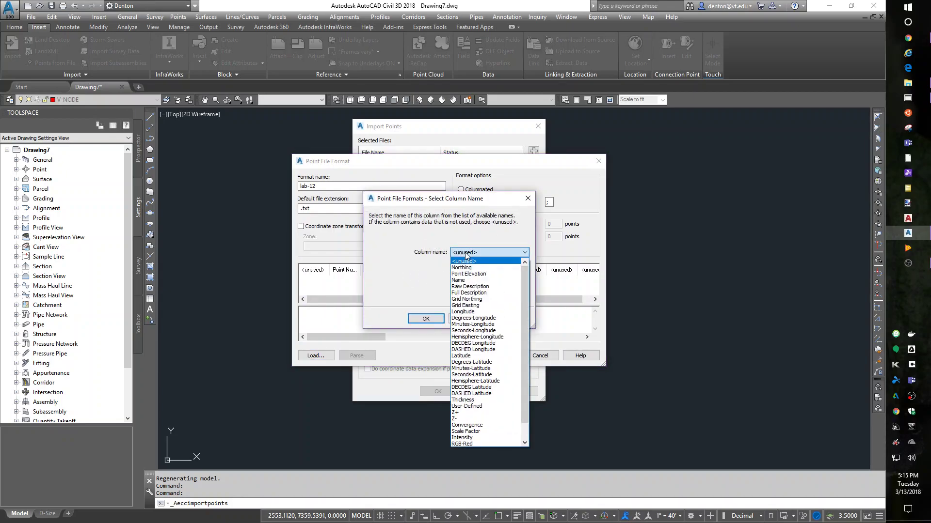
{"action": "left_click", "coordinate": [468, 265]}
{"action": "left_click", "coordinate": [420, 316]}
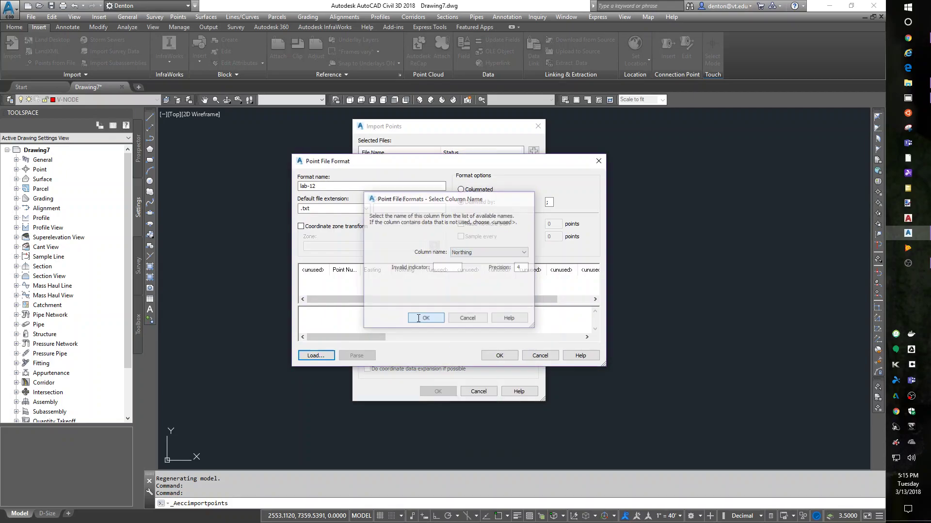
Step: Assign Point Elevation to the fifth column of the lab-12 format
{"action": "left_click", "coordinate": [442, 271]}
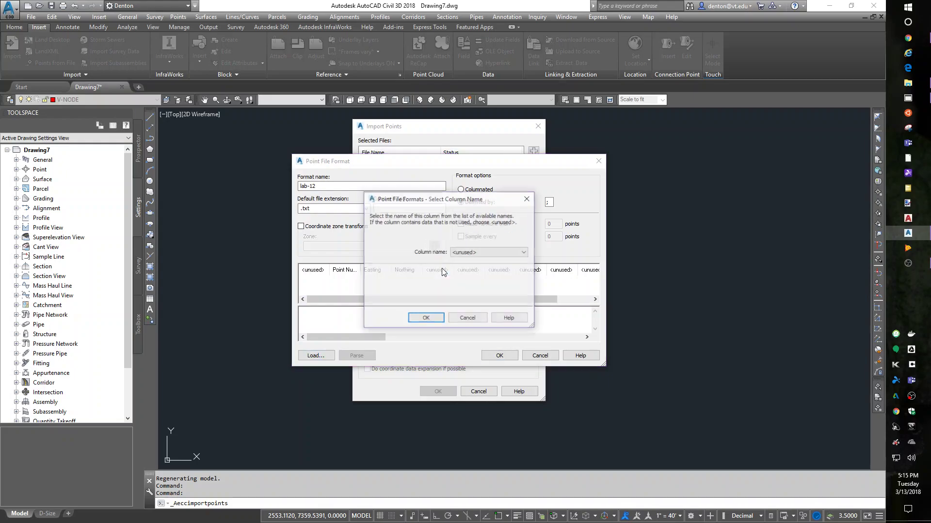
{"action": "left_click", "coordinate": [475, 252]}
{"action": "left_click", "coordinate": [475, 267]}
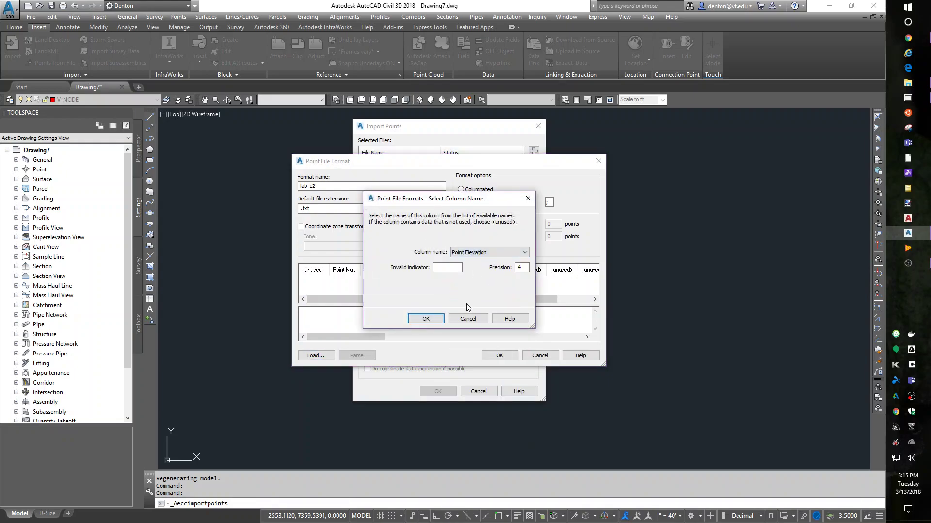
{"action": "left_click", "coordinate": [423, 318]}
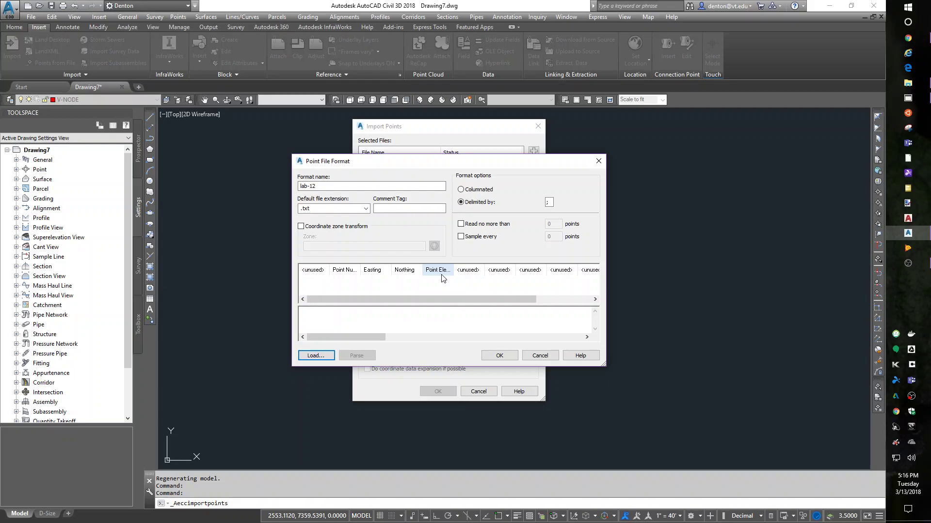
Step: Assign Raw Description to the sixth column of the lab-12 format
{"action": "left_click", "coordinate": [466, 271]}
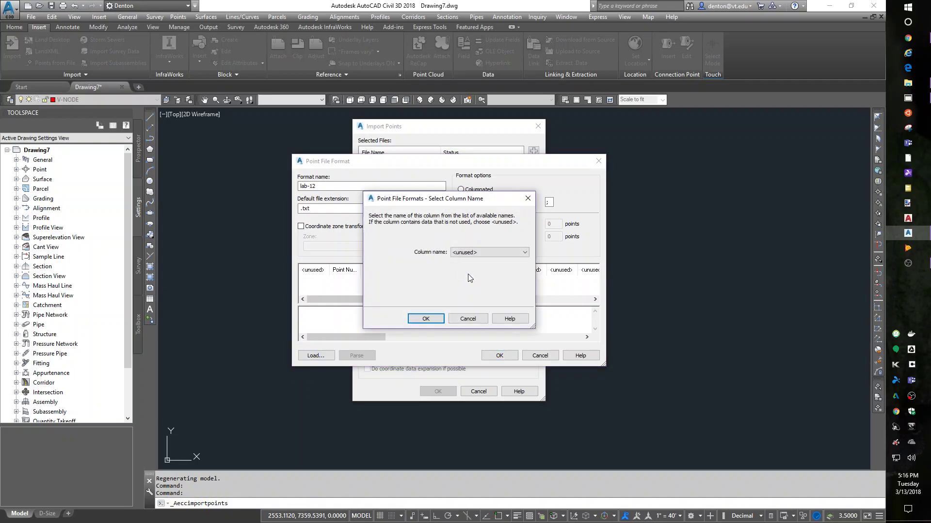
{"action": "left_click", "coordinate": [468, 252]}
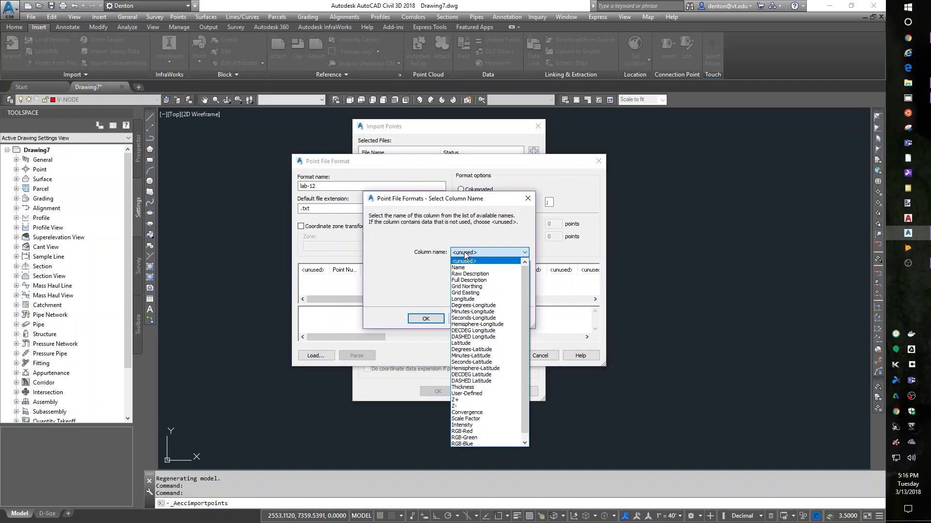
{"action": "left_click", "coordinate": [470, 274]}
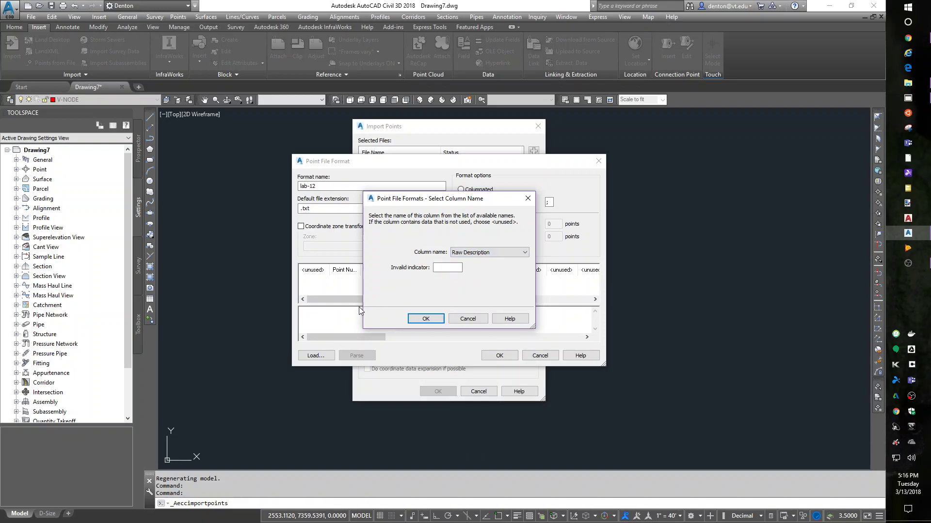
{"action": "left_click", "coordinate": [426, 319]}
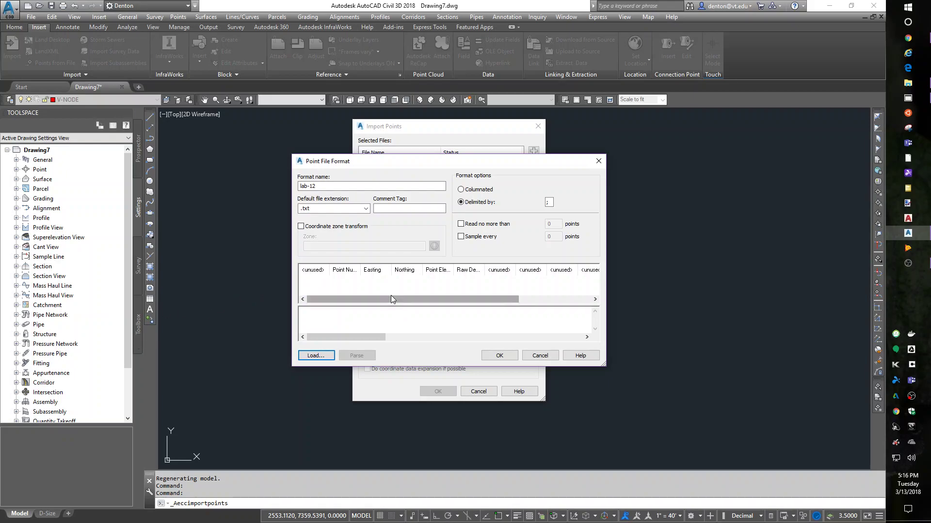
Step: Save the lab-12 point file format and select it as the format for the point import
{"action": "left_click", "coordinate": [500, 355]}
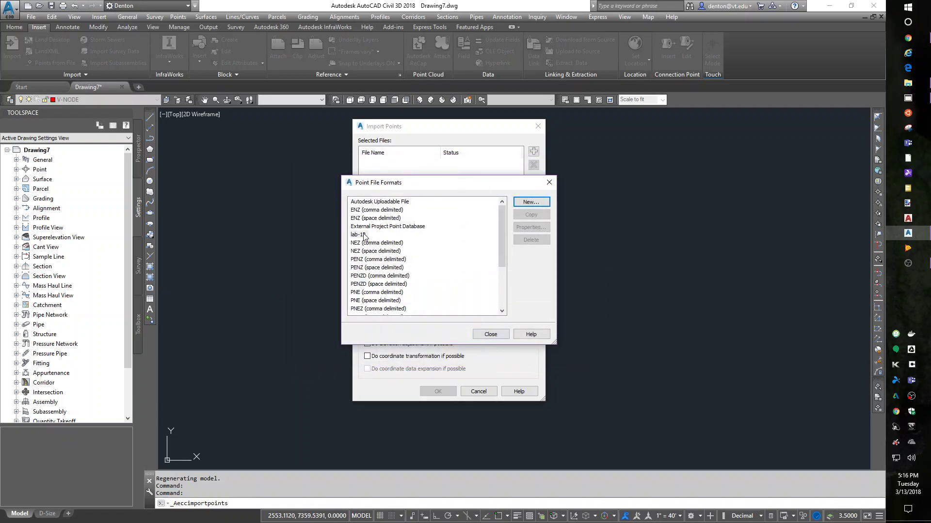
{"action": "left_click", "coordinate": [361, 235]}
{"action": "left_click", "coordinate": [489, 334]}
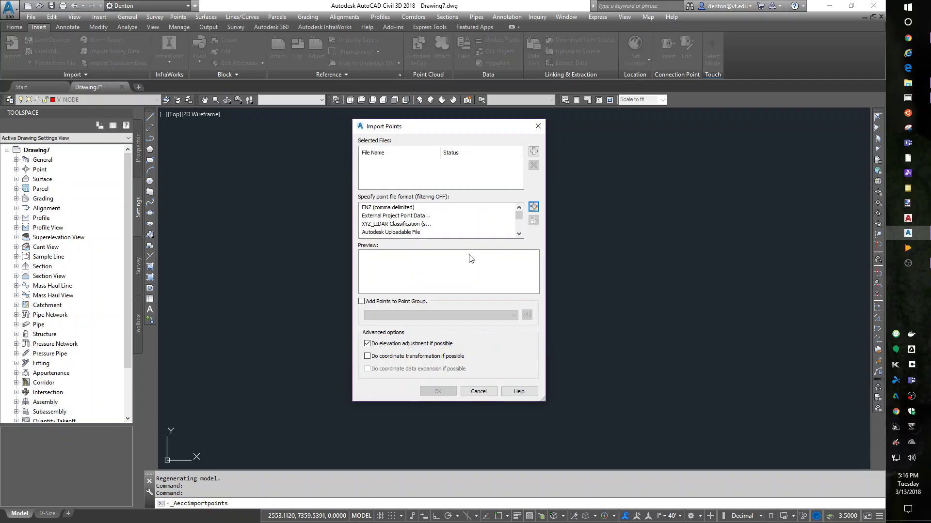
{"action": "scroll", "coordinate": [451, 217], "scroll_direction": "down", "scroll_amount": 4}
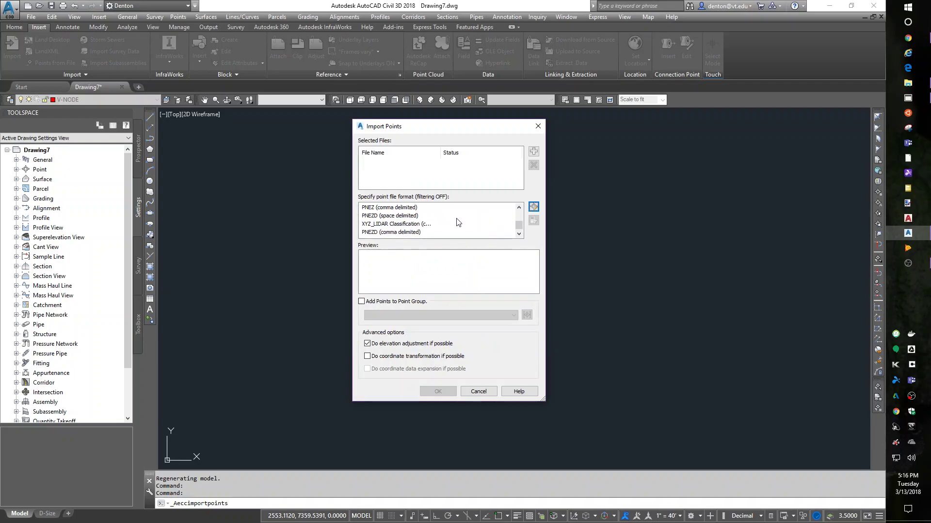
{"action": "scroll", "coordinate": [467, 222], "scroll_direction": "up", "scroll_amount": 4}
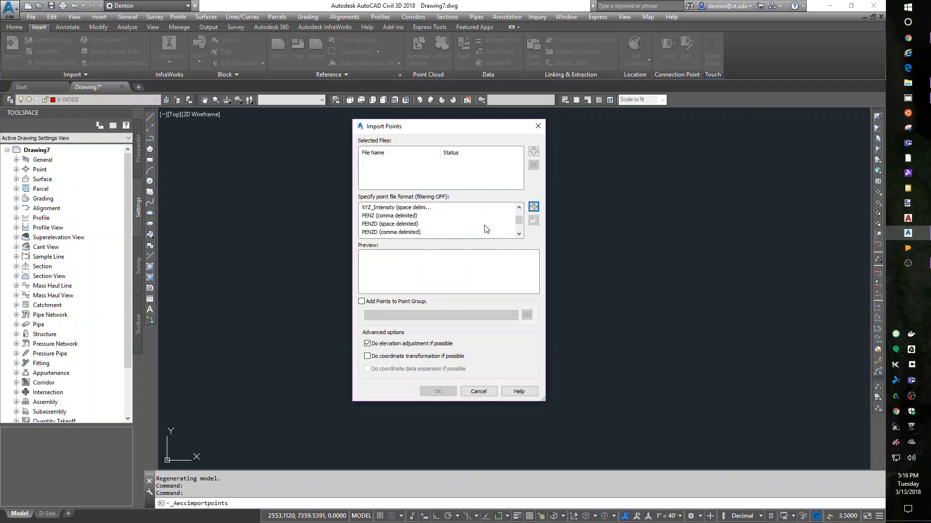
{"action": "scroll", "coordinate": [441, 226], "scroll_direction": "up", "scroll_amount": 3}
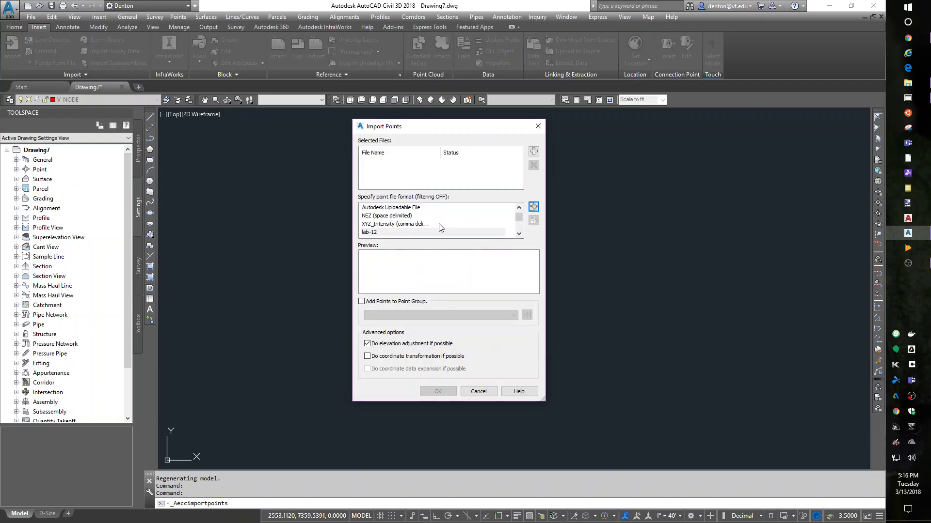
{"action": "left_click", "coordinate": [381, 233]}
Step: Add lab-12a.out from the desktop's newclass/lab-12 folder as the source file for the point import
{"action": "left_click", "coordinate": [533, 151]}
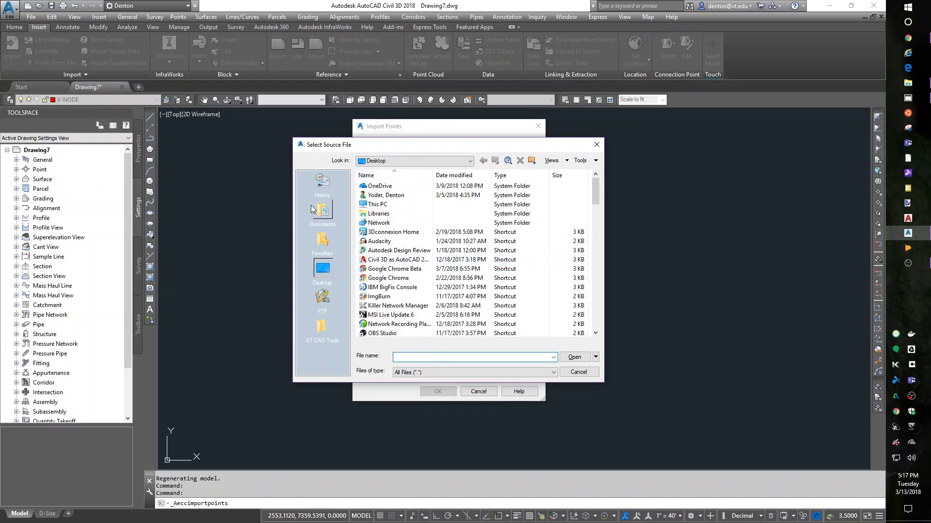
{"action": "scroll", "coordinate": [423, 262], "scroll_direction": "down", "scroll_amount": 5}
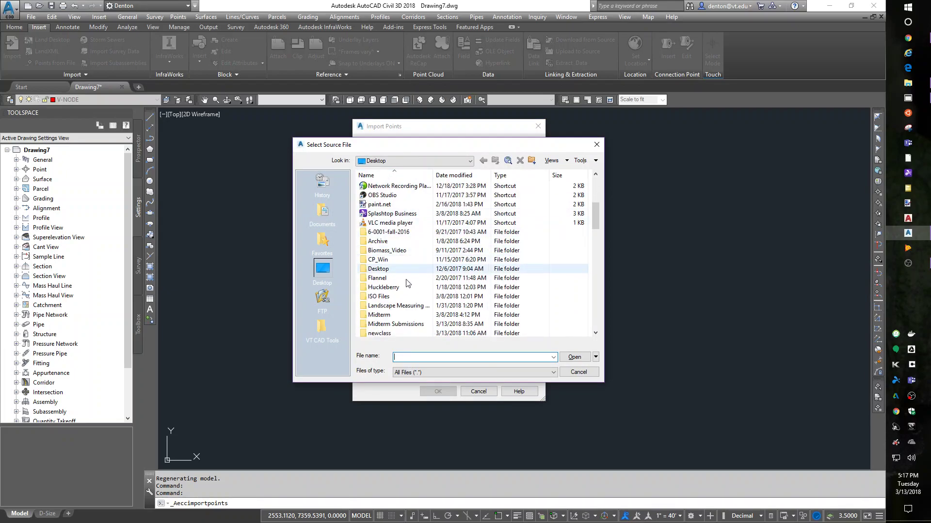
{"action": "scroll", "coordinate": [357, 314], "scroll_direction": "down", "scroll_amount": 3}
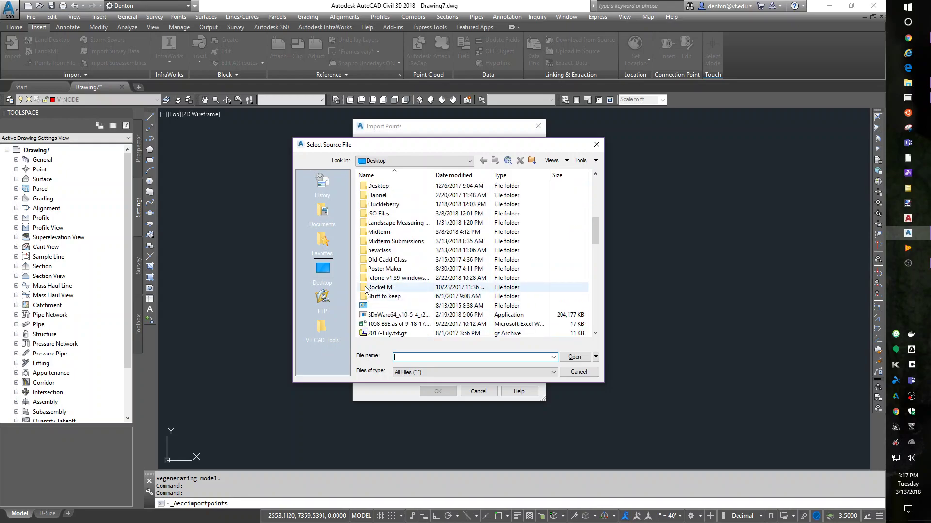
{"action": "left_click", "coordinate": [374, 251]}
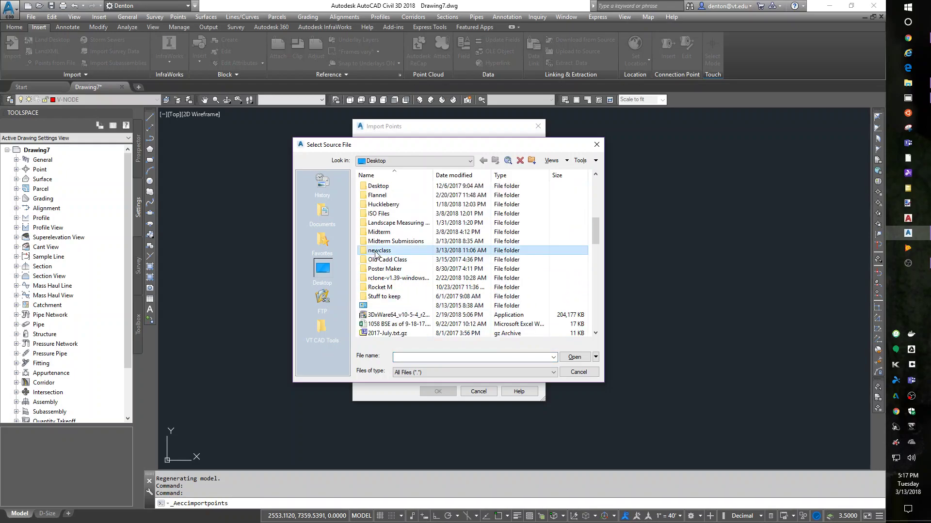
{"action": "left_click", "coordinate": [376, 252]}
{"action": "key", "text": "Escape"}
{"action": "double_click", "coordinate": [363, 252]}
{"action": "left_click", "coordinate": [363, 195]}
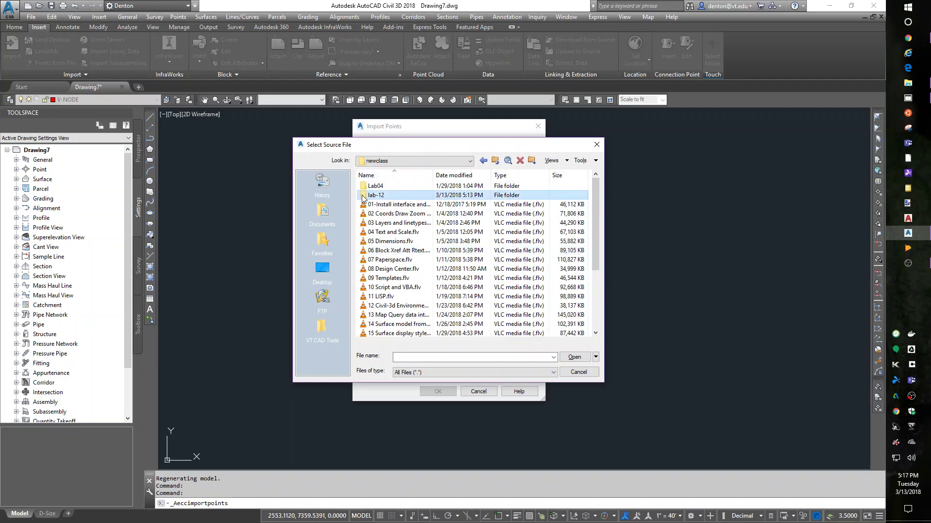
{"action": "double_click", "coordinate": [362, 195]}
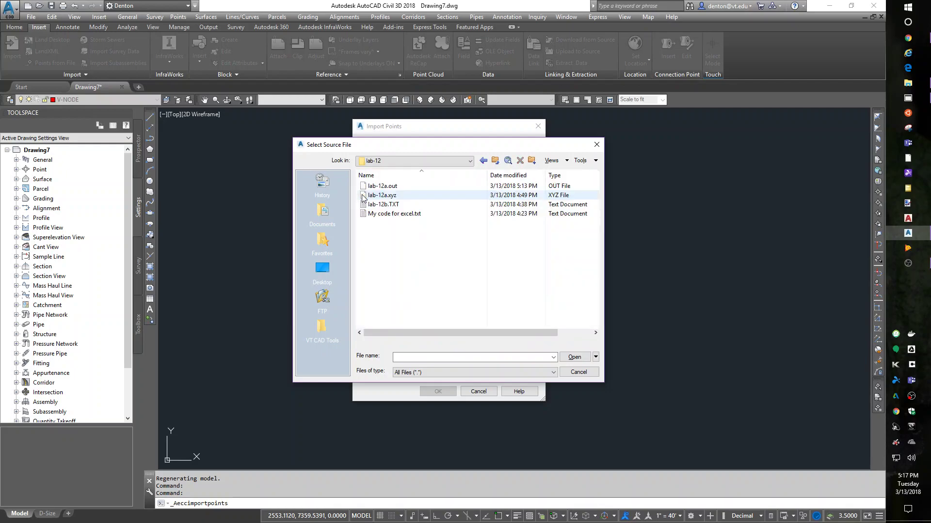
{"action": "left_click", "coordinate": [385, 188]}
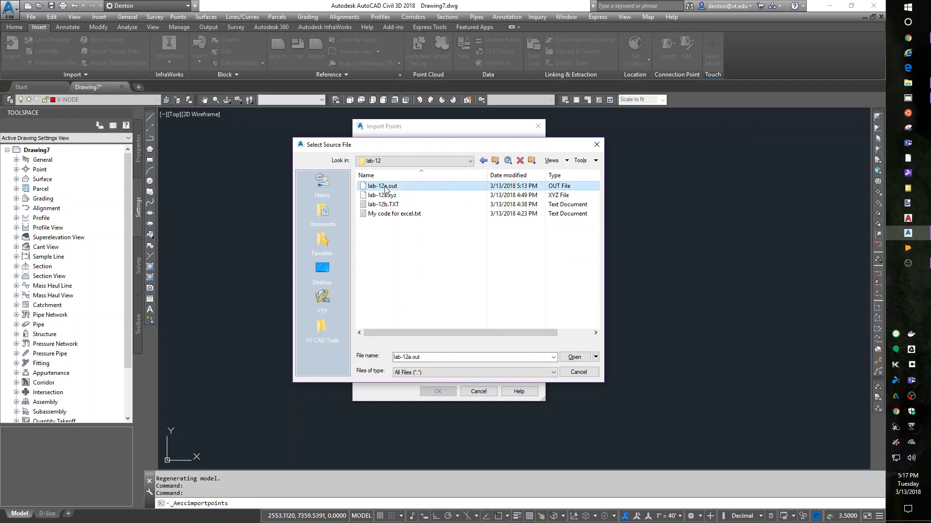
{"action": "left_click", "coordinate": [576, 357]}
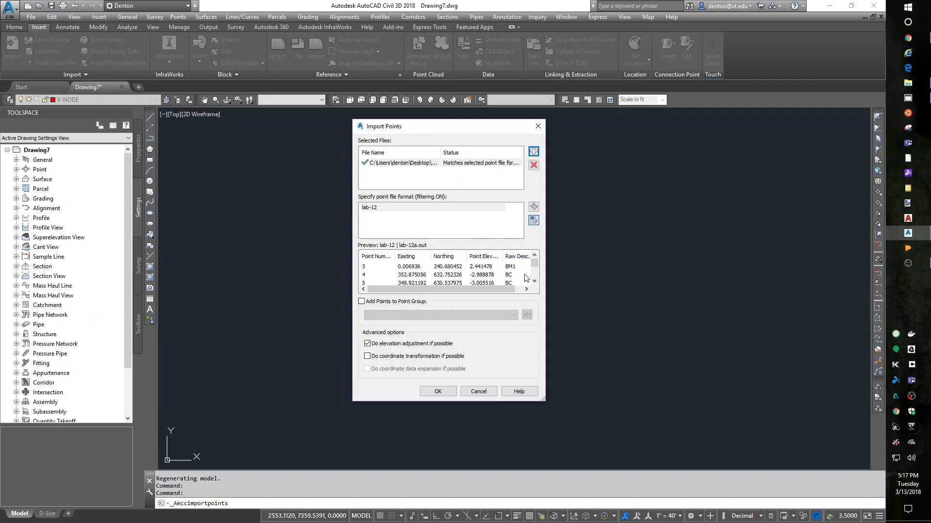
Step: Check the preview of the parsed lab-12a.out columns and import the points into the drawing
{"action": "left_click_drag", "start_coordinate": [535, 265], "coordinate": [536, 271]}
{"action": "scroll", "coordinate": [536, 271], "scroll_direction": "up", "scroll_amount": 2}
{"action": "left_click", "coordinate": [428, 392]}
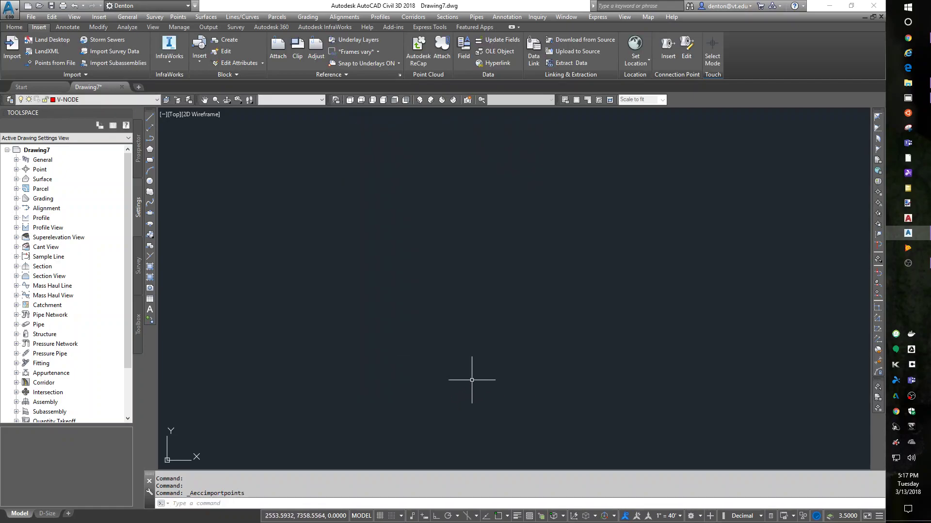
Step: Zoom to the drawing extents and examine the imported benchmark points and the crowded labels along the surveyed points
{"action": "type", "text": "z"}
{"action": "key", "text": "Return"}
{"action": "type", "text": "e"}
{"action": "key", "text": "Return"}
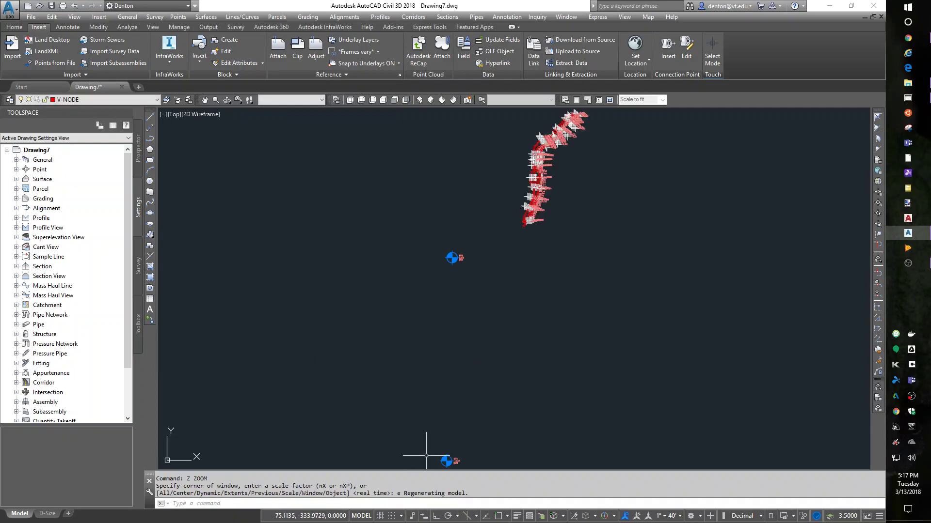
{"action": "scroll", "coordinate": [432, 458], "scroll_direction": "up", "scroll_amount": 2}
{"action": "mouse_move", "coordinate": [432, 458]}
{"action": "middle_mouse_down"}
{"action": "mouse_move", "coordinate": [426, 377]}
{"action": "mouse_move", "coordinate": [484, 385]}
{"action": "middle_mouse_up"}
{"action": "scroll", "coordinate": [499, 380], "scroll_direction": "up", "scroll_amount": 3}
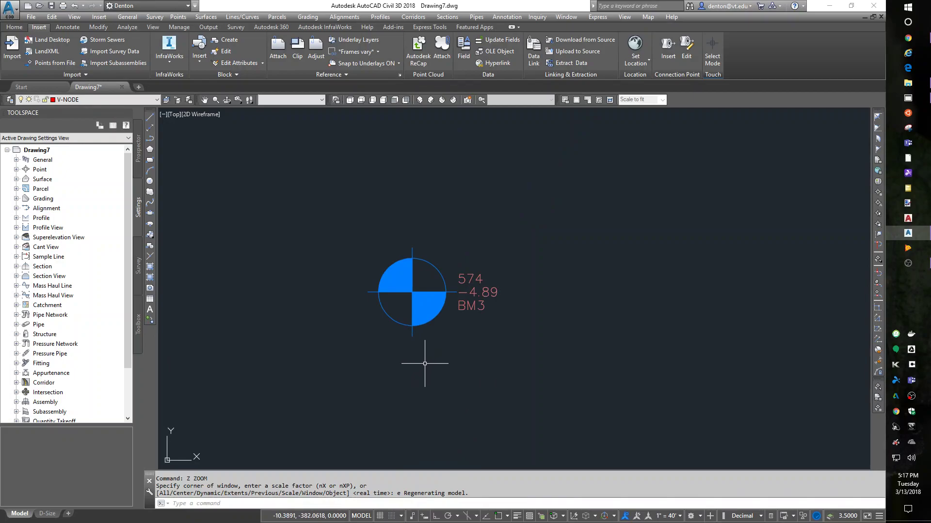
{"action": "scroll", "coordinate": [428, 365], "scroll_direction": "down", "scroll_amount": 4}
{"action": "scroll", "coordinate": [474, 264], "scroll_direction": "down", "scroll_amount": 3}
{"action": "middle_click_drag", "start_coordinate": [484, 207], "coordinate": [492, 280]}
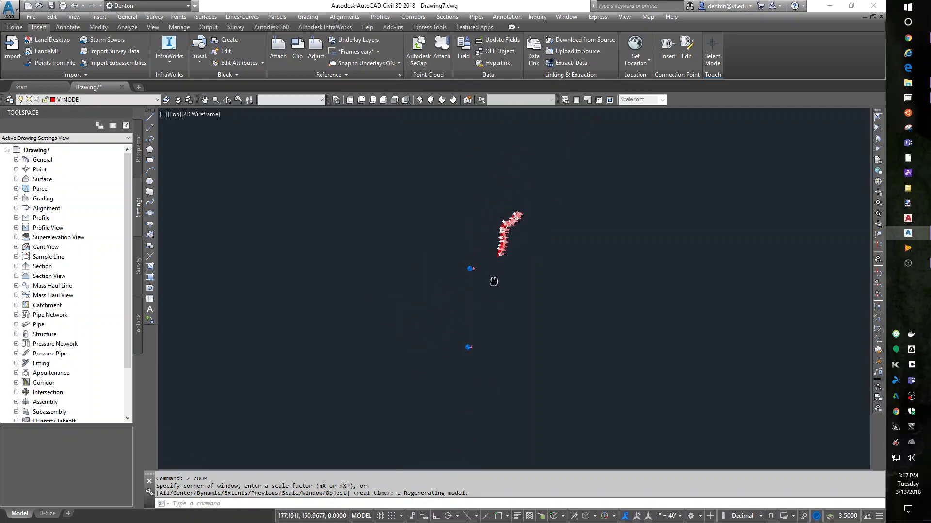
{"action": "scroll", "coordinate": [508, 254], "scroll_direction": "up", "scroll_amount": 4}
{"action": "scroll", "coordinate": [507, 253], "scroll_direction": "up", "scroll_amount": 6}
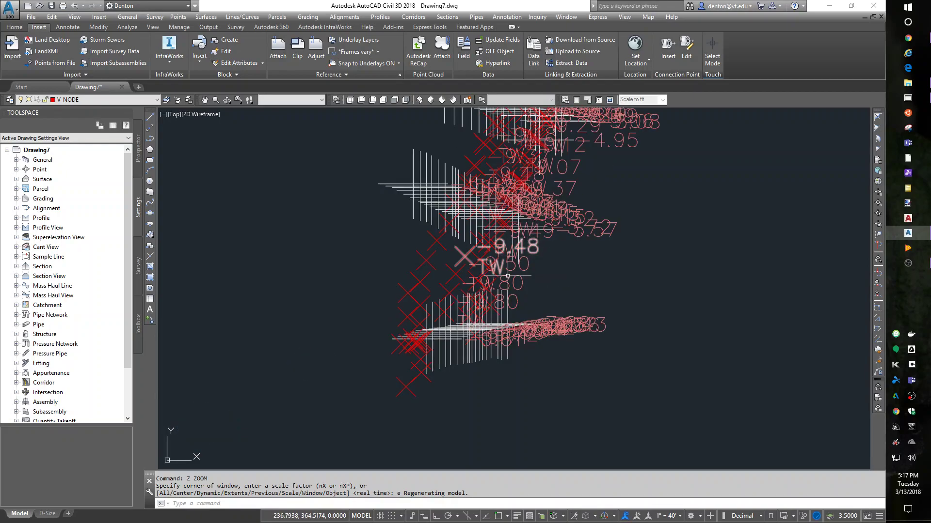
{"action": "scroll", "coordinate": [456, 332], "scroll_direction": "up", "scroll_amount": 2}
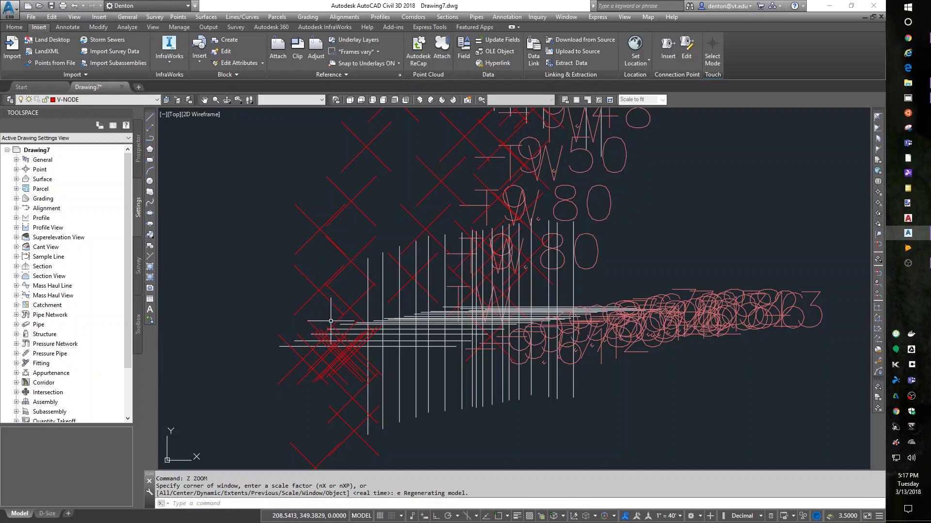
Step: Set the annotation scale to 1" = 10' to shrink the point markers and labels
{"action": "scroll", "coordinate": [628, 388], "scroll_direction": "down", "scroll_amount": 6}
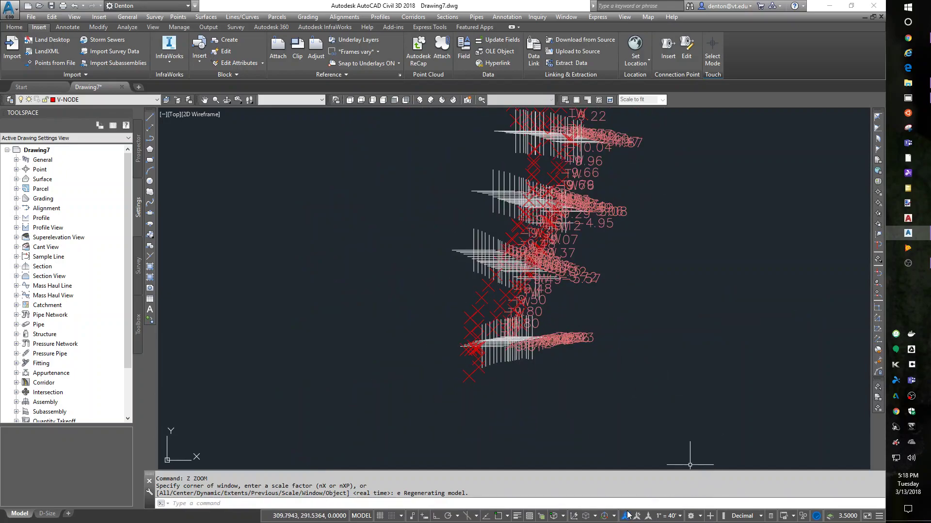
{"action": "left_click", "coordinate": [679, 516]}
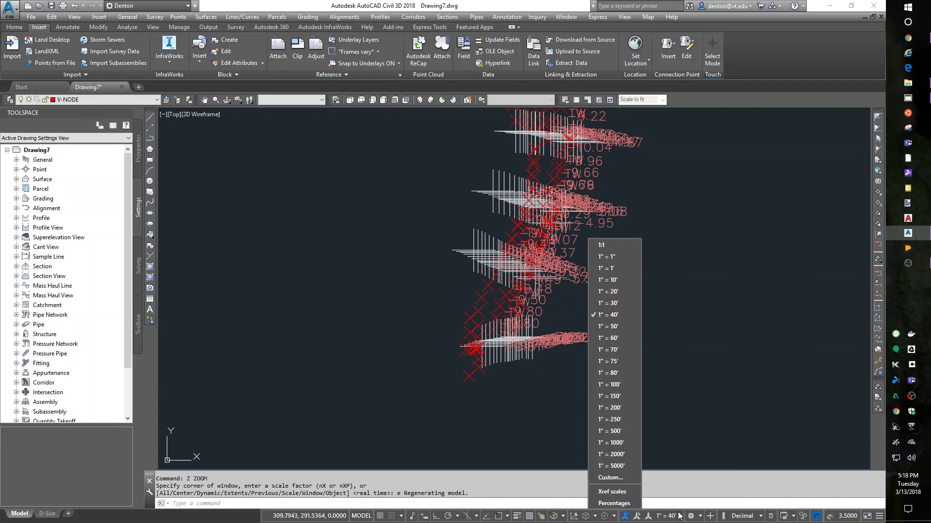
{"action": "left_click", "coordinate": [609, 280]}
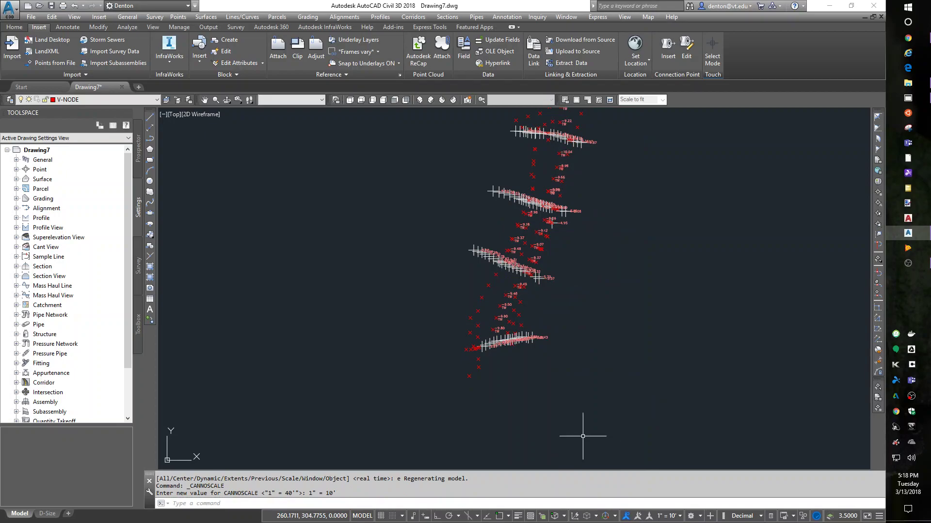
Step: Add a custom scale named 1" = 5' with 1 paper unit to 5 drawing units, placing it directly above 1" = 10'
{"action": "left_click", "coordinate": [672, 517]}
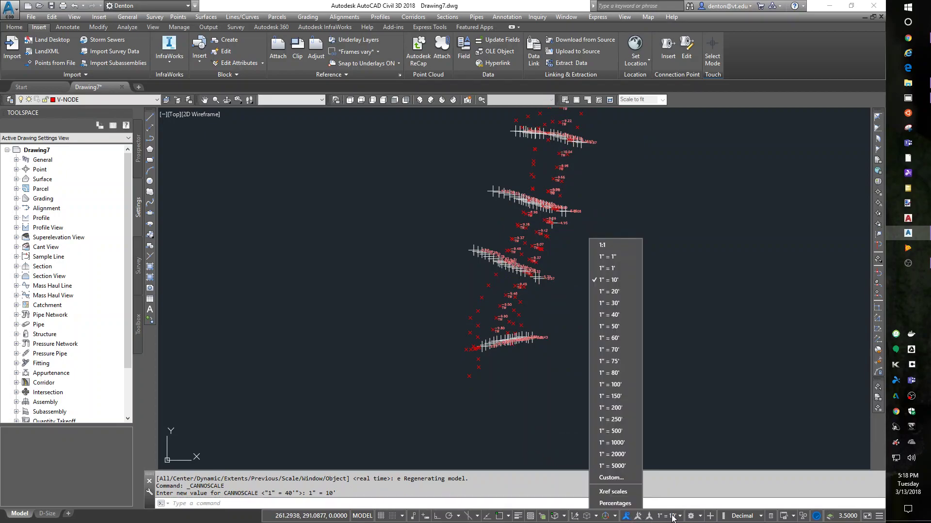
{"action": "left_click", "coordinate": [615, 478]}
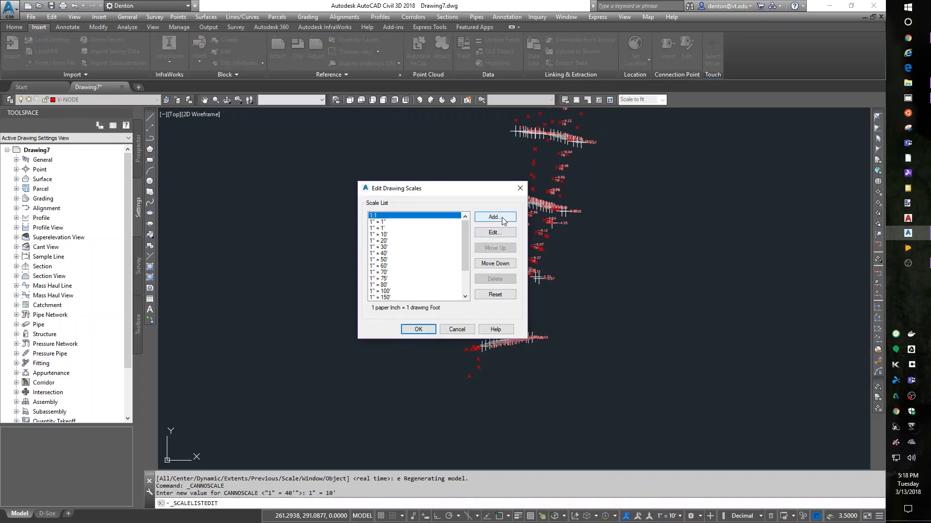
{"action": "left_click", "coordinate": [503, 222]}
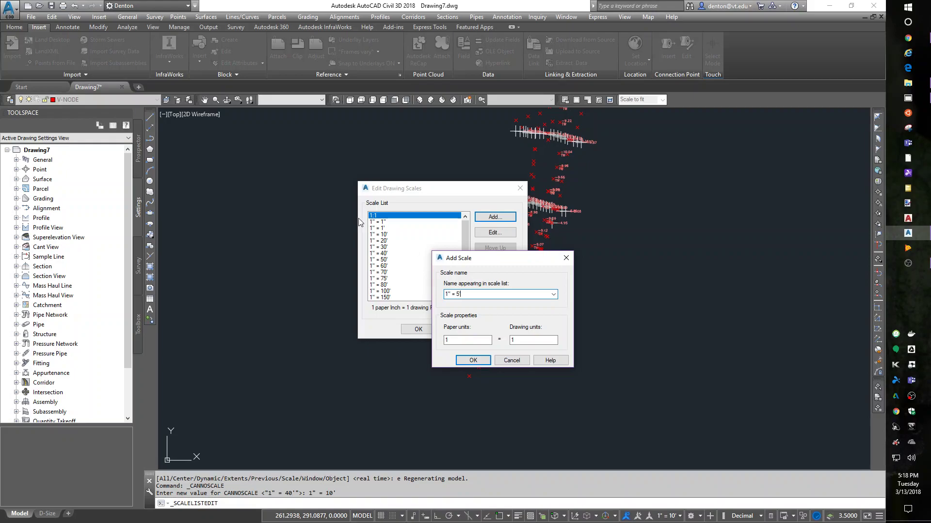
{"action": "type", "text": "'"}
{"action": "key", "text": "Tab"}
{"action": "key", "text": "Tab"}
{"action": "type", "text": "5"}
{"action": "left_click", "coordinate": [472, 361]}
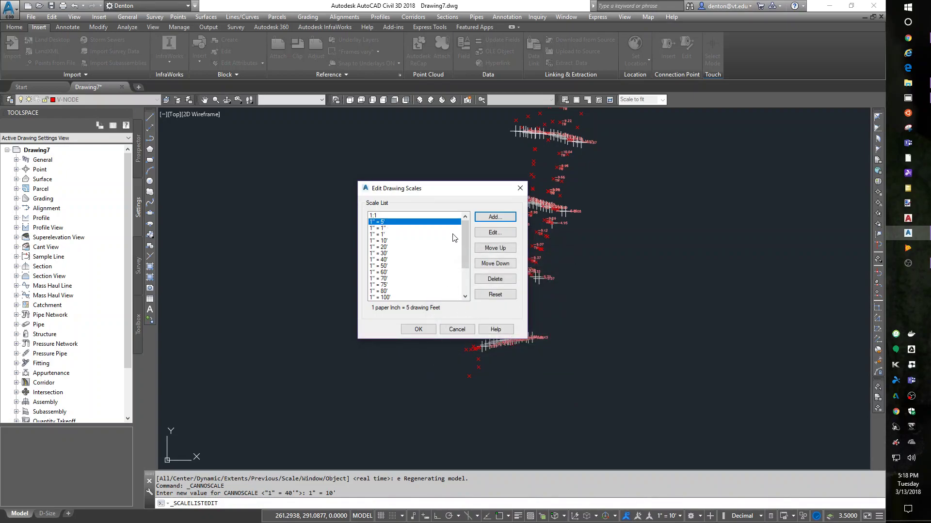
{"action": "left_click", "coordinate": [502, 266]}
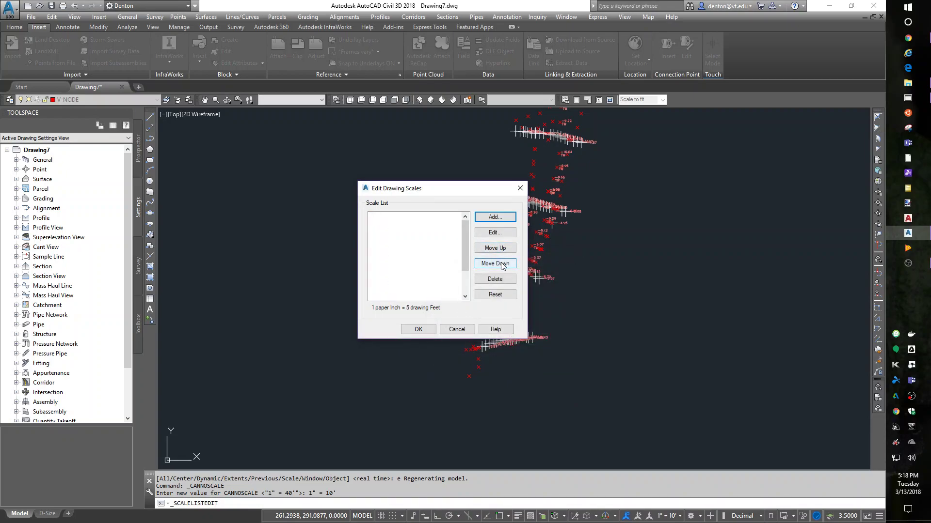
{"action": "left_click", "coordinate": [502, 266]}
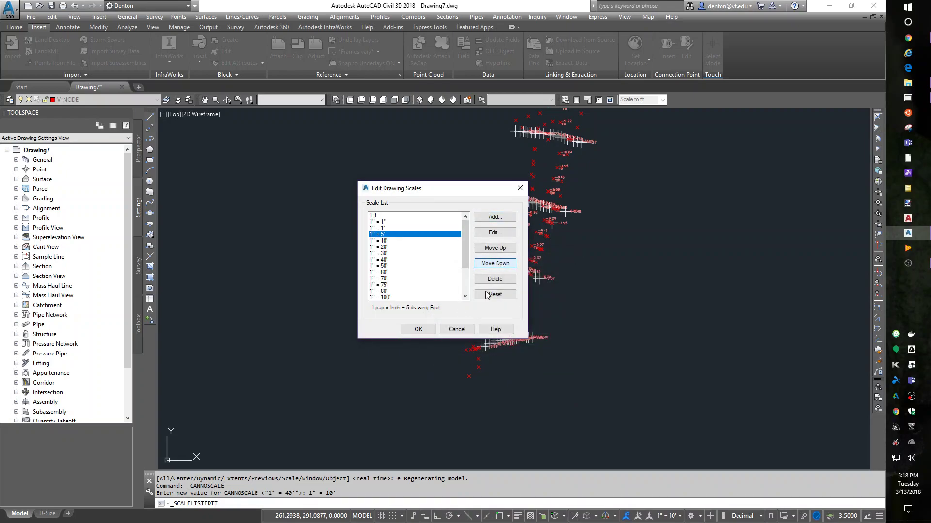
Step: Accept the edited scale list and set the drawing's annotation scale to 1" = 5'
{"action": "left_click", "coordinate": [421, 330]}
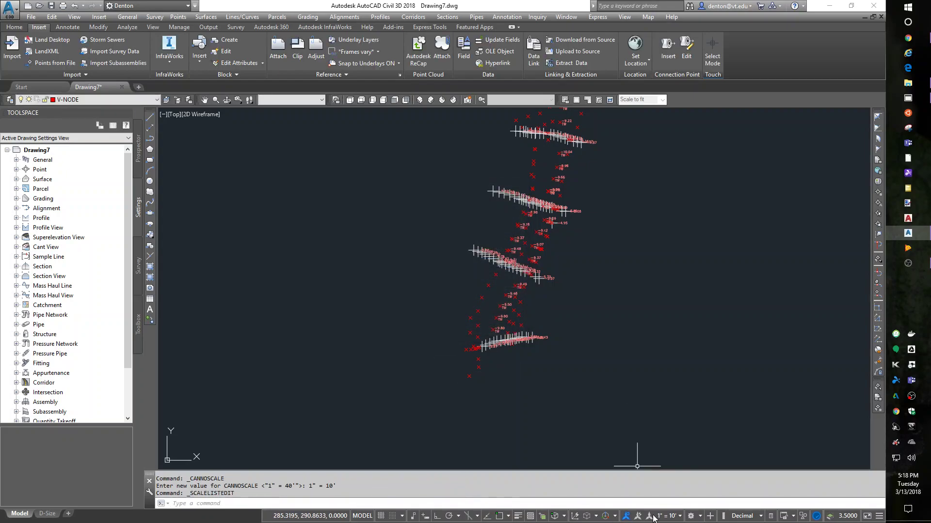
{"action": "left_click", "coordinate": [674, 517]}
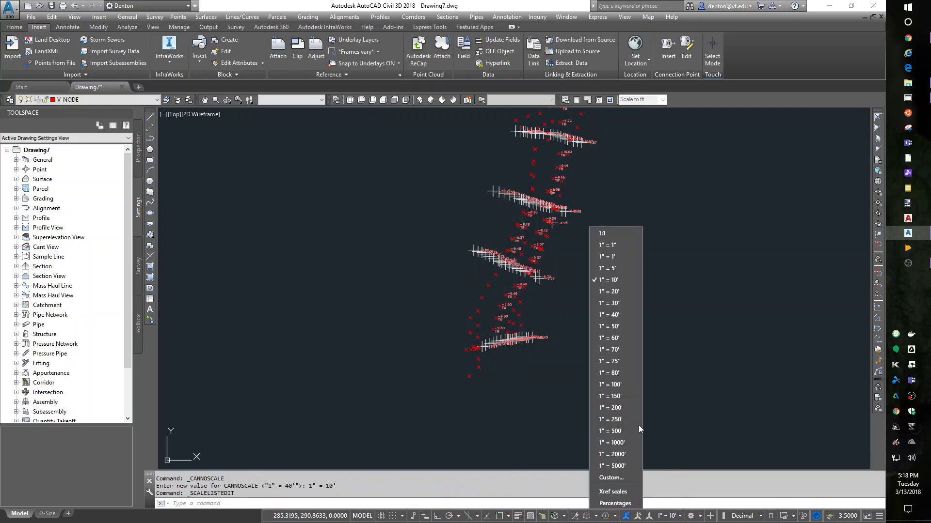
{"action": "left_click", "coordinate": [619, 268]}
Step: Examine the point markers and elevation labels at several cross sections to judge how readable they are
{"action": "scroll", "coordinate": [537, 276], "scroll_direction": "up", "scroll_amount": 8}
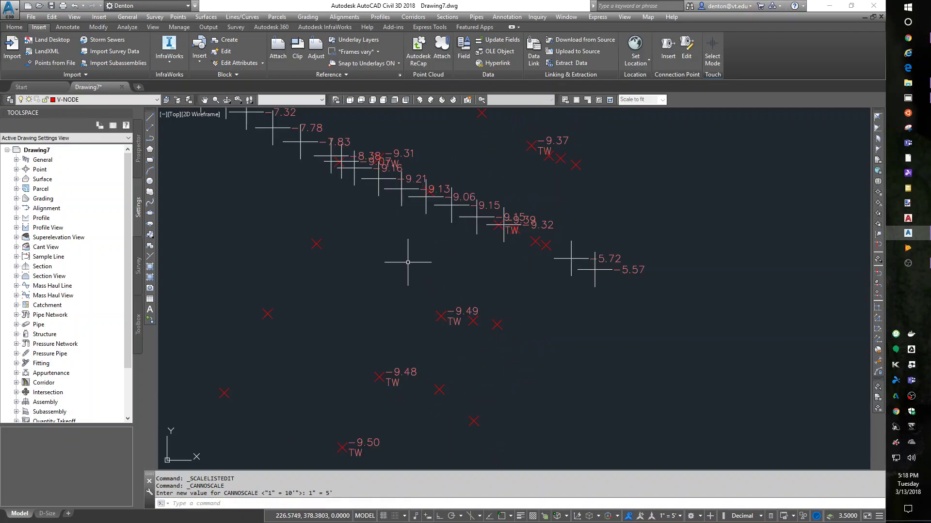
{"action": "middle_click_drag", "start_coordinate": [436, 236], "coordinate": [455, 247]}
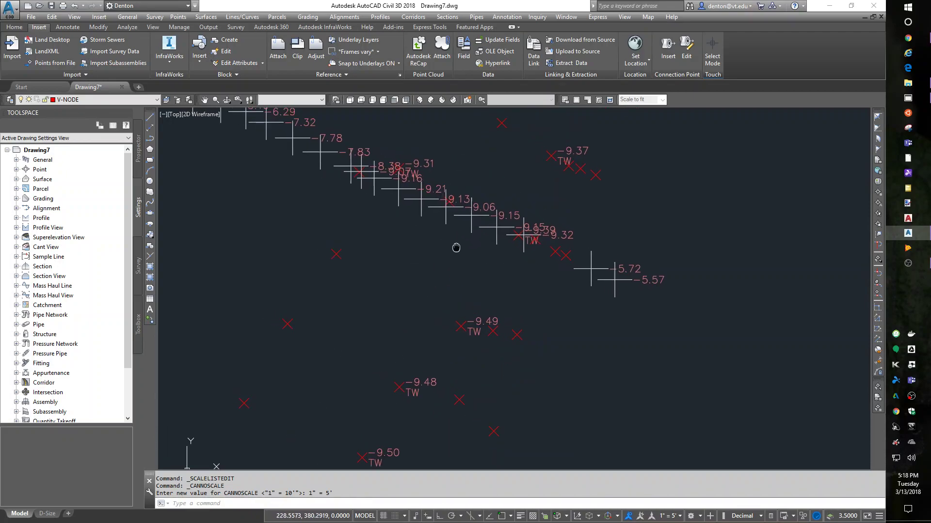
{"action": "scroll", "coordinate": [455, 247], "scroll_direction": "down", "scroll_amount": 6}
{"action": "mouse_move", "coordinate": [492, 221]}
{"action": "middle_mouse_down"}
{"action": "mouse_move", "coordinate": [505, 208]}
{"action": "mouse_move", "coordinate": [537, 340]}
{"action": "middle_mouse_up"}
{"action": "scroll", "coordinate": [532, 259], "scroll_direction": "up", "scroll_amount": 6}
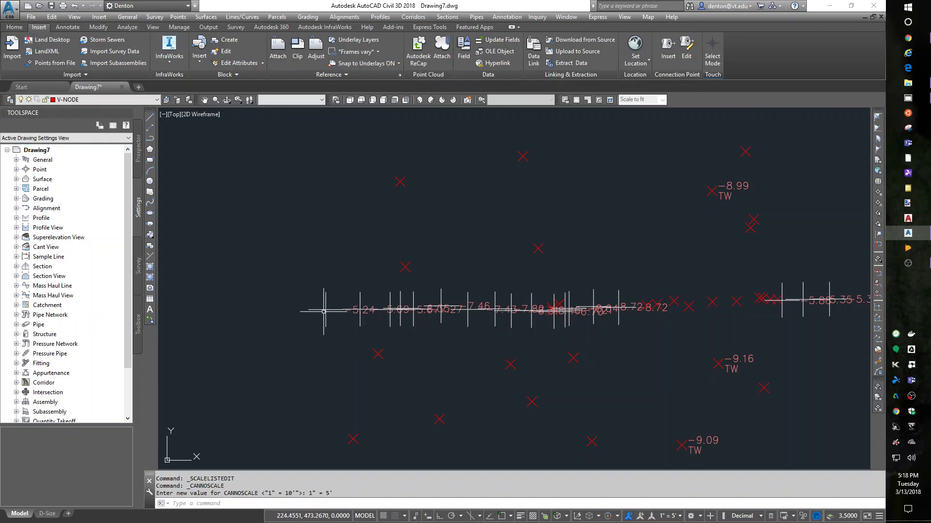
{"action": "scroll", "coordinate": [727, 362], "scroll_direction": "down", "scroll_amount": 5}
{"action": "middle_click_drag", "start_coordinate": [692, 383], "coordinate": [623, 236]}
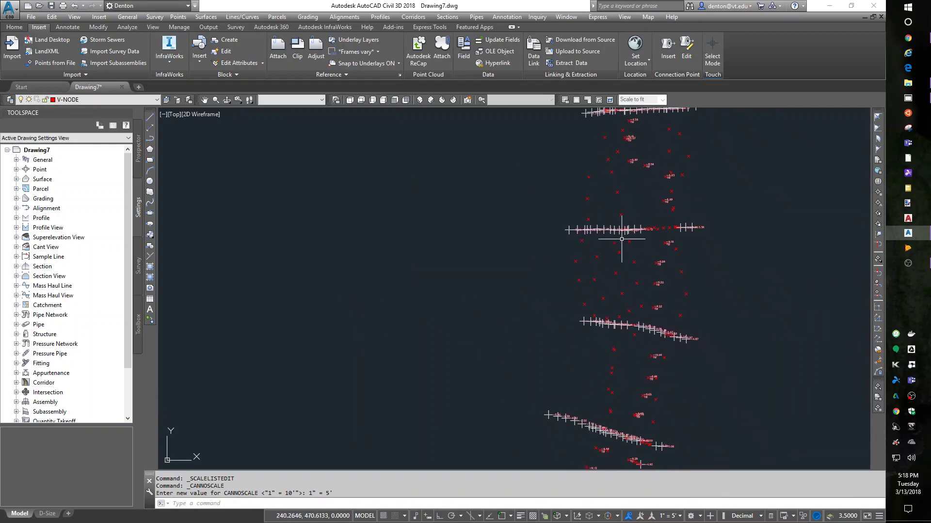
{"action": "scroll", "coordinate": [629, 386], "scroll_direction": "down", "scroll_amount": 1}
{"action": "scroll", "coordinate": [612, 322], "scroll_direction": "up", "scroll_amount": 7}
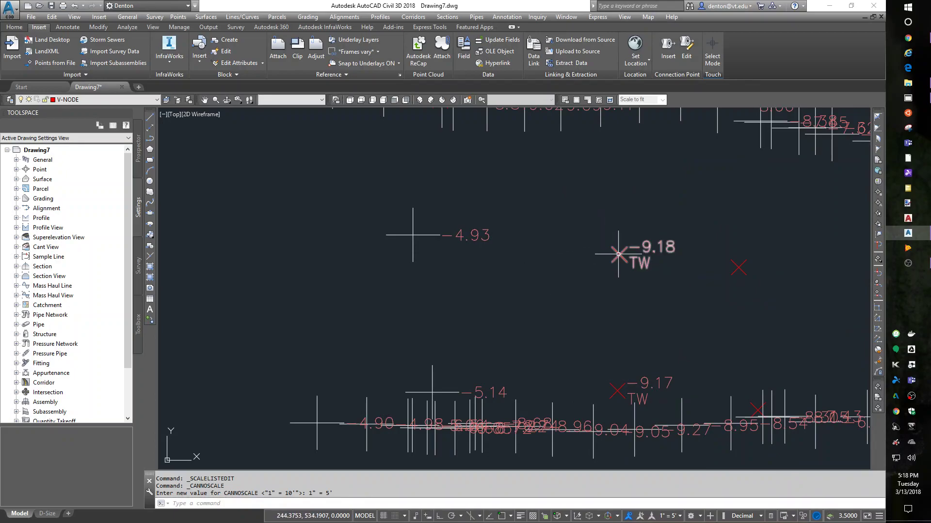
Step: Check which layers the TW point labelled -9.18 and the ground point labelled -4.93 are on
{"action": "left_click", "coordinate": [616, 253]}
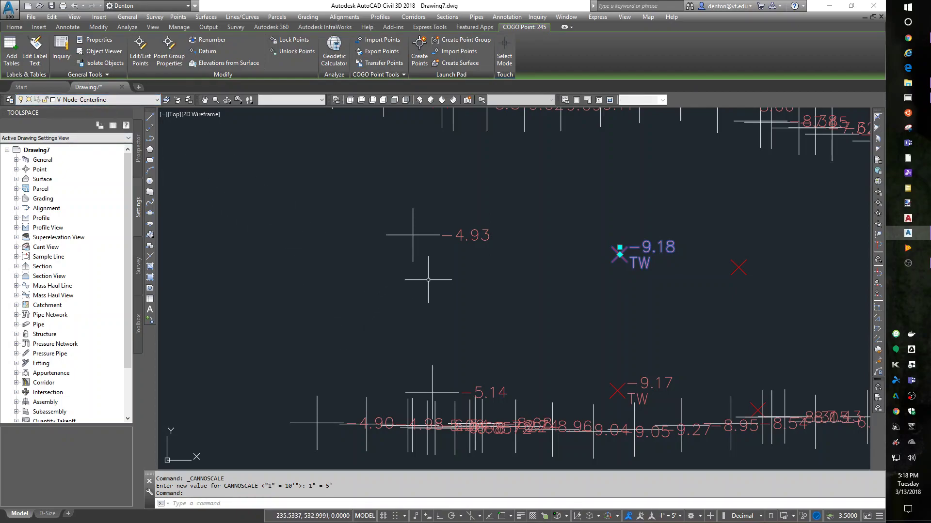
{"action": "key", "text": "Escape"}
{"action": "key", "text": "Escape"}
{"action": "left_click", "coordinate": [413, 234]}
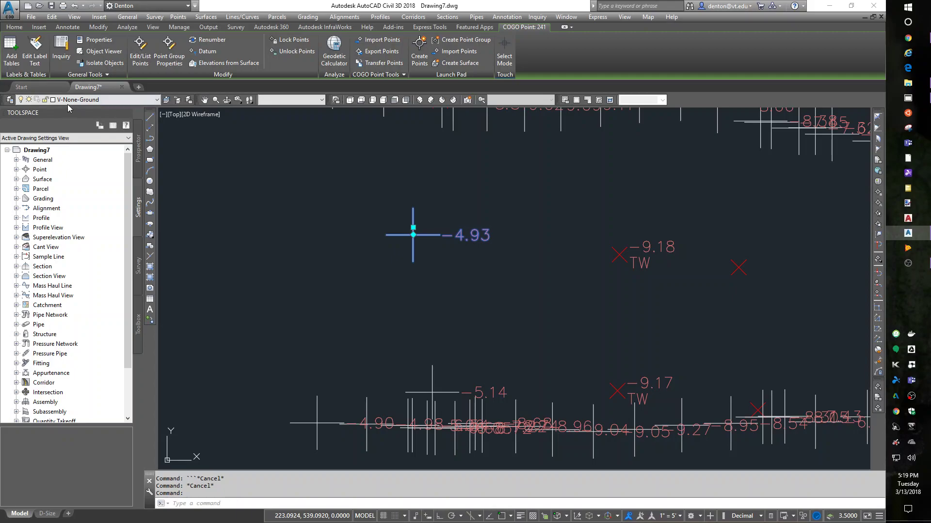
{"action": "key", "text": "Escape"}
{"action": "scroll", "coordinate": [433, 301], "scroll_direction": "down", "scroll_amount": 6}
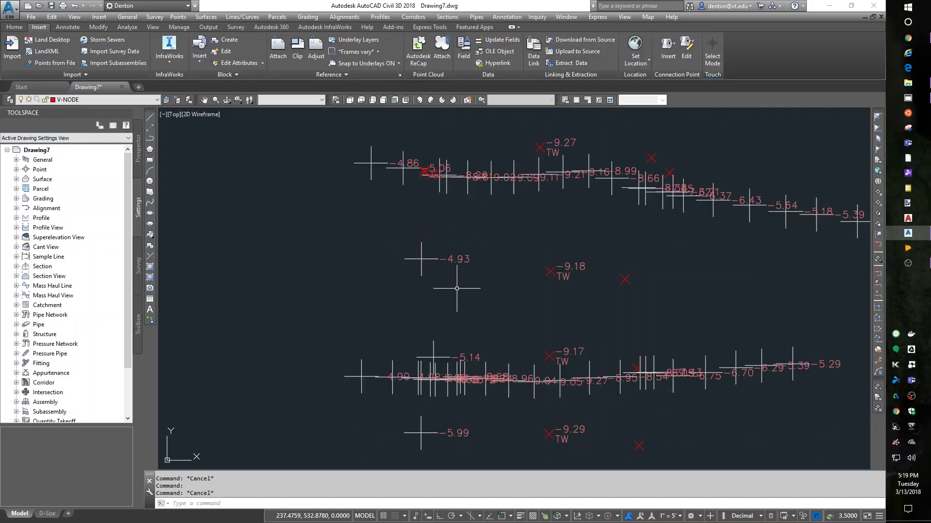
Step: Freeze the V-None-Ground layer to hide the ground shots
{"action": "left_click", "coordinate": [81, 101]}
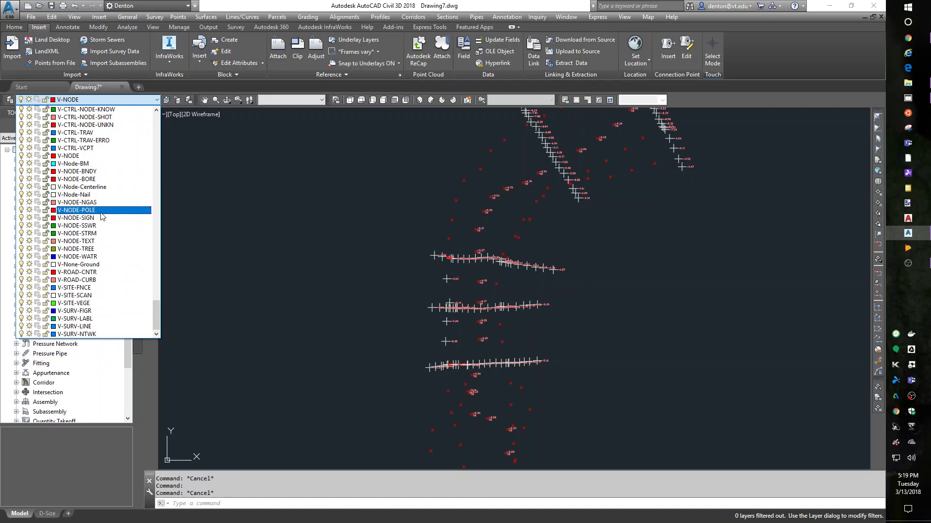
{"action": "left_click", "coordinate": [30, 264]}
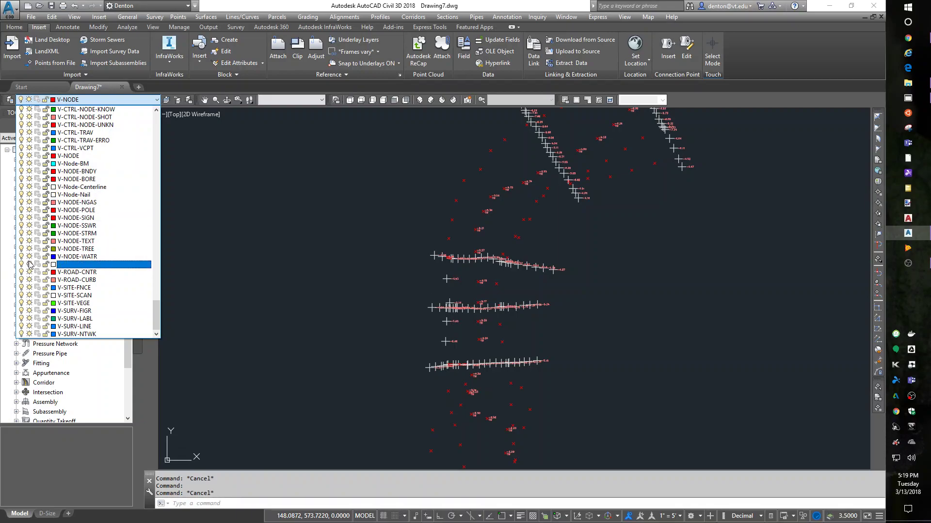
{"action": "left_click", "coordinate": [269, 255]}
{"action": "scroll", "coordinate": [398, 267], "scroll_direction": "down", "scroll_amount": 5}
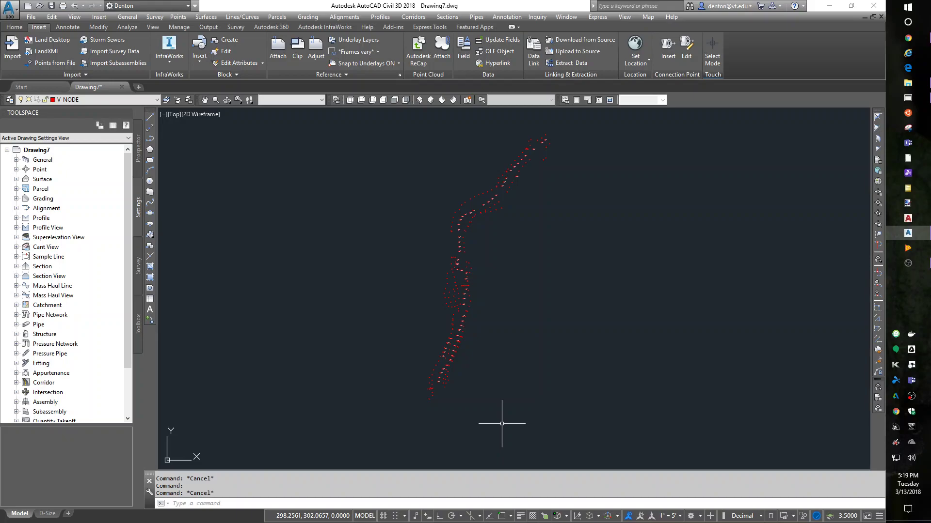
{"action": "scroll", "coordinate": [436, 412], "scroll_direction": "up", "scroll_amount": 3}
{"action": "scroll", "coordinate": [458, 365], "scroll_direction": "up", "scroll_amount": 1}
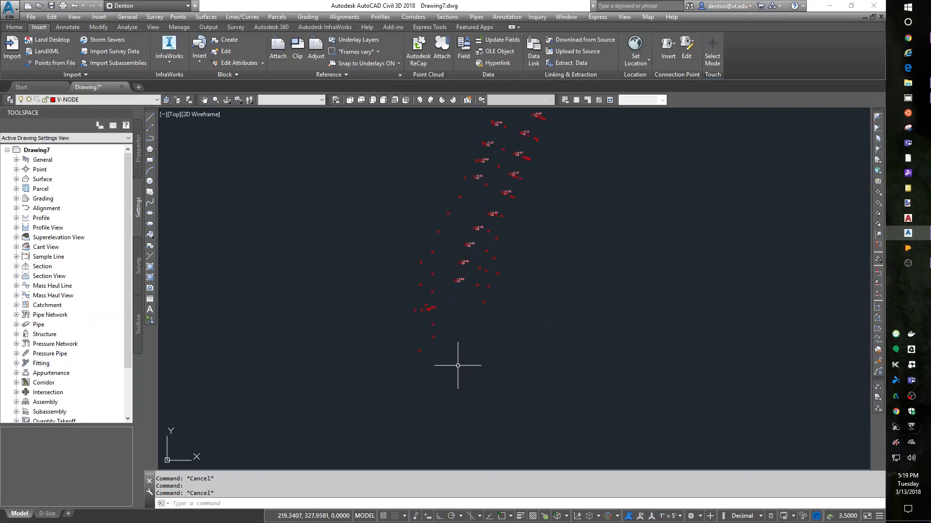
Step: Select all displayed survey points along the stream and set their point label style to Point#-Elevation-Description
{"action": "scroll", "coordinate": [458, 366], "scroll_direction": "down", "scroll_amount": 2}
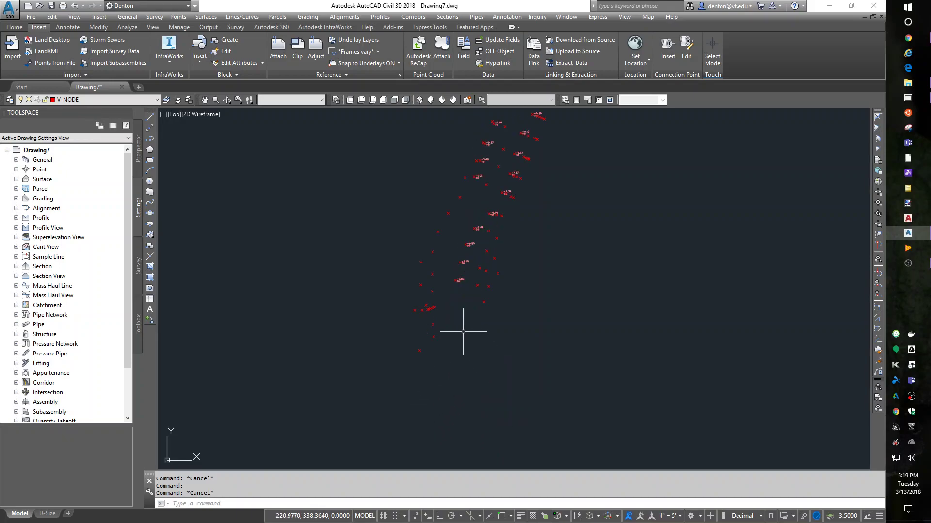
{"action": "scroll", "coordinate": [456, 328], "scroll_direction": "down", "scroll_amount": 3}
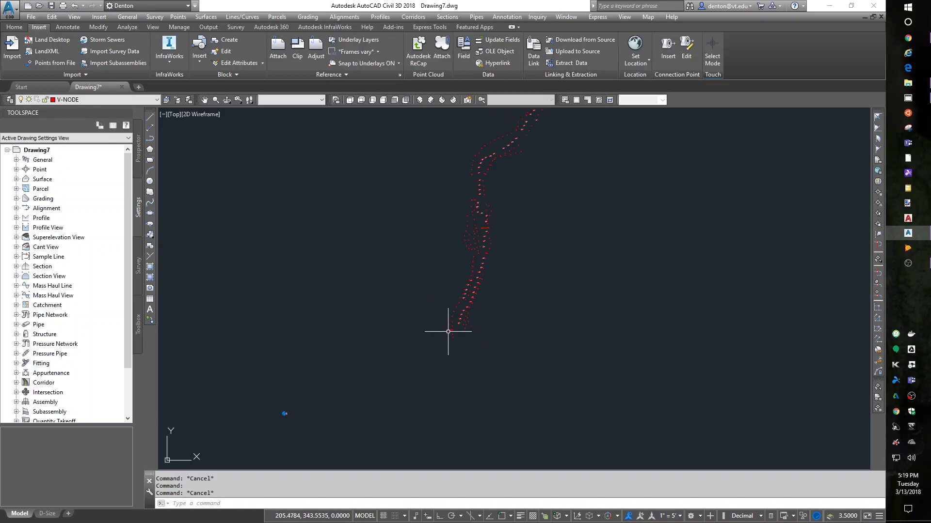
{"action": "left_click", "coordinate": [415, 385]}
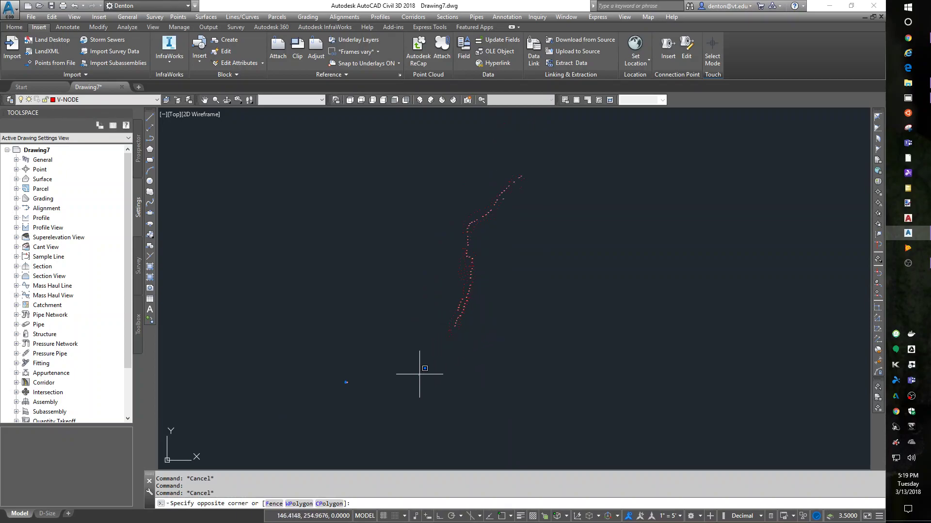
{"action": "left_click", "coordinate": [547, 155]}
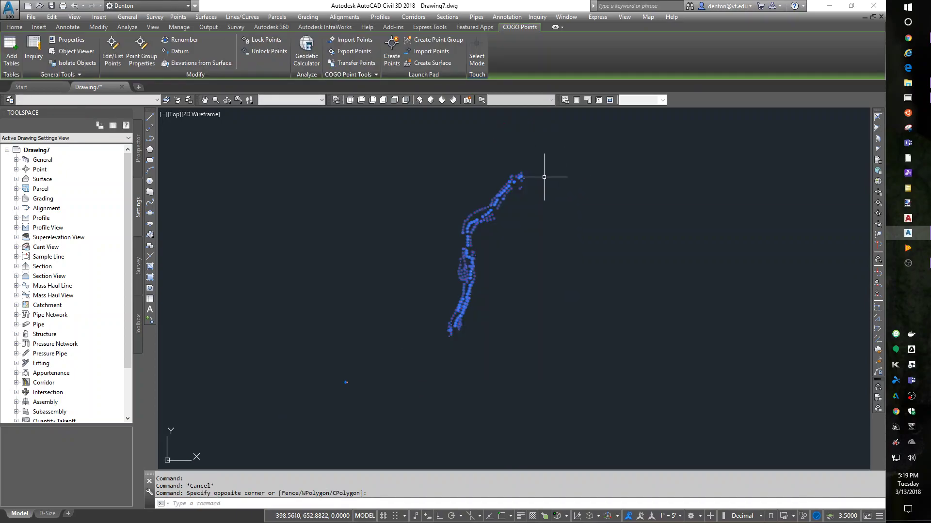
{"action": "key", "text": "ctrl+1"}
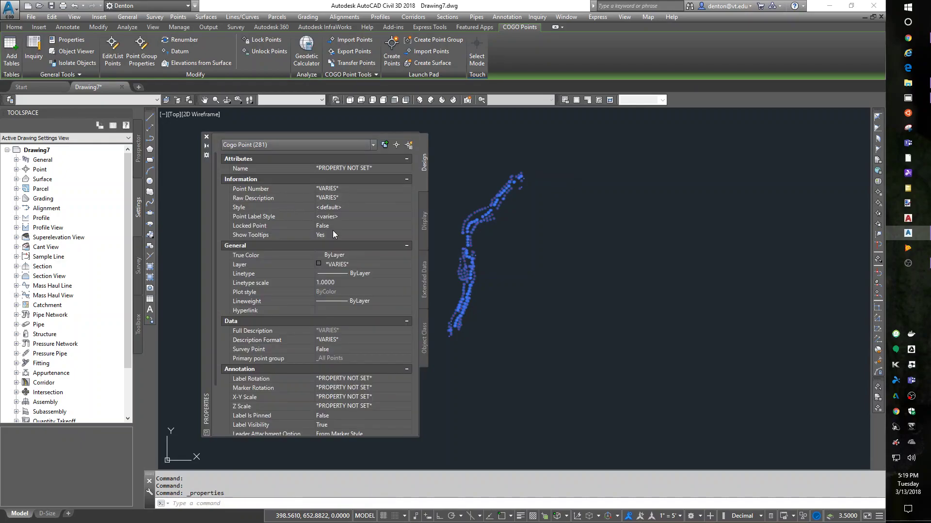
{"action": "left_click", "coordinate": [337, 216]}
{"action": "left_click", "coordinate": [339, 217]}
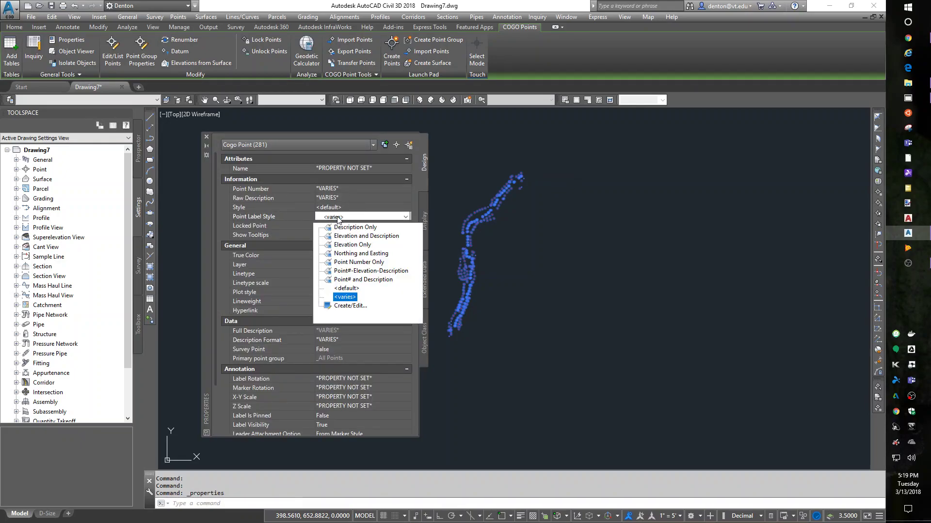
{"action": "left_click", "coordinate": [383, 271]}
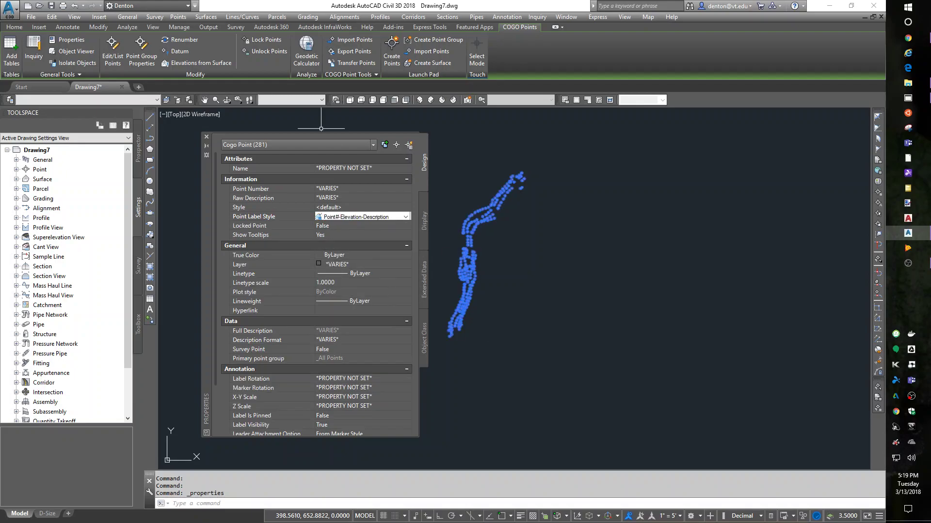
{"action": "left_click", "coordinate": [207, 137]}
{"action": "key", "text": "Escape"}
{"action": "key", "text": "Escape"}
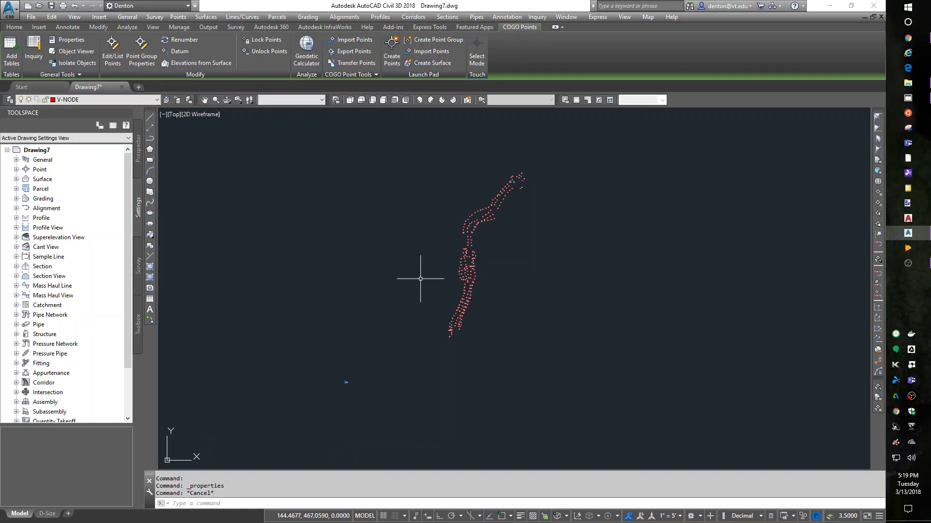
Step: Examine the point number, elevation and description labels along the whole surveyed reach
{"action": "scroll", "coordinate": [455, 301], "scroll_direction": "up", "scroll_amount": 8}
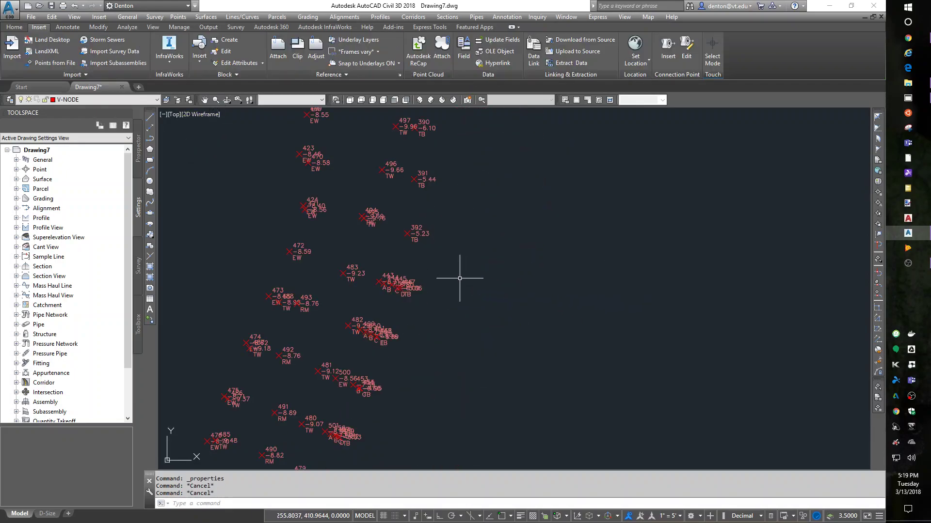
{"action": "scroll", "coordinate": [459, 296], "scroll_direction": "down", "scroll_amount": 8}
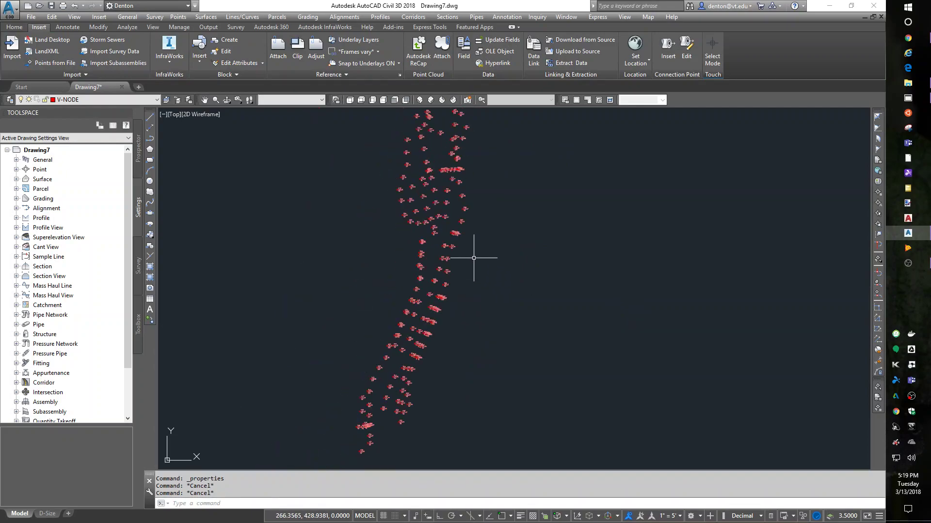
{"action": "middle_click_drag", "start_coordinate": [478, 260], "coordinate": [504, 273]}
{"action": "scroll", "coordinate": [535, 265], "scroll_direction": "down", "scroll_amount": 2}
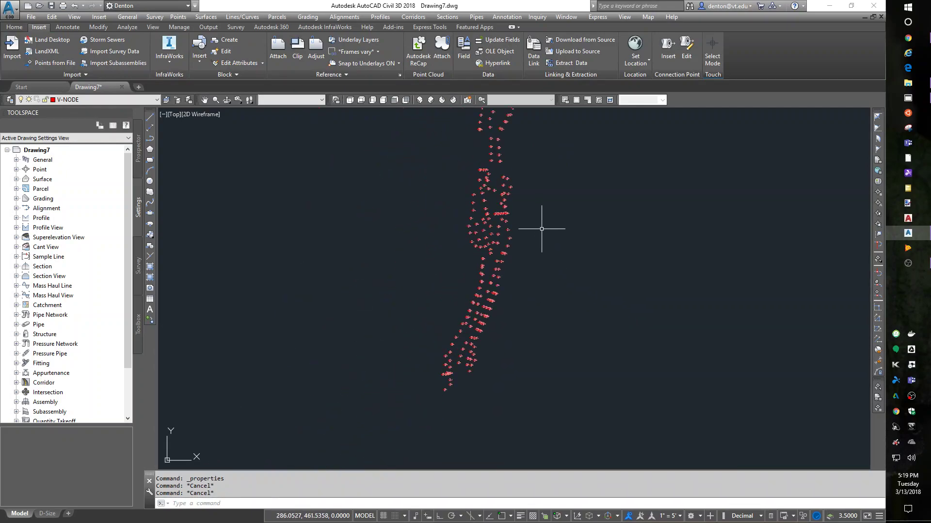
{"action": "scroll", "coordinate": [541, 229], "scroll_direction": "down", "scroll_amount": 2}
{"action": "scroll", "coordinate": [492, 279], "scroll_direction": "down", "scroll_amount": 4}
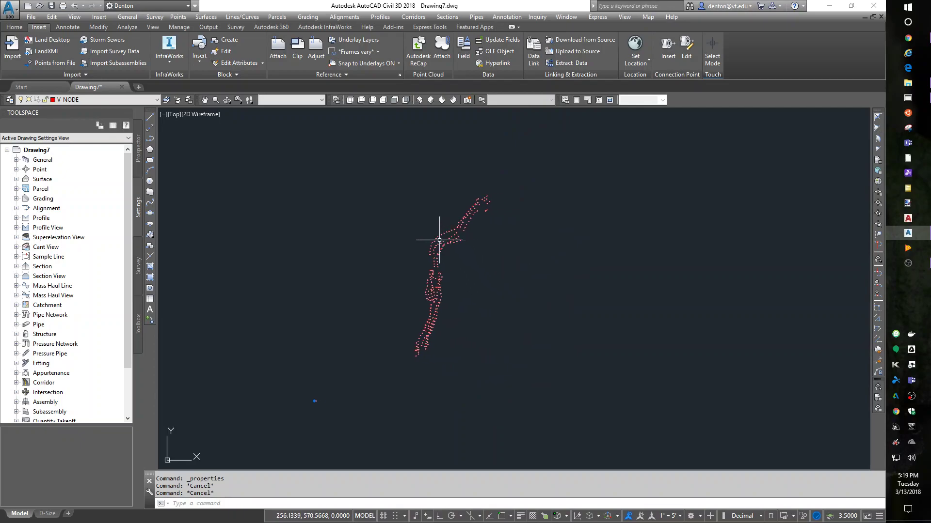
{"action": "mouse_move", "coordinate": [434, 246]}
Step: Start a new TIN surface on the C-TOPO layer and name it eg
{"action": "left_click", "coordinate": [138, 155]}
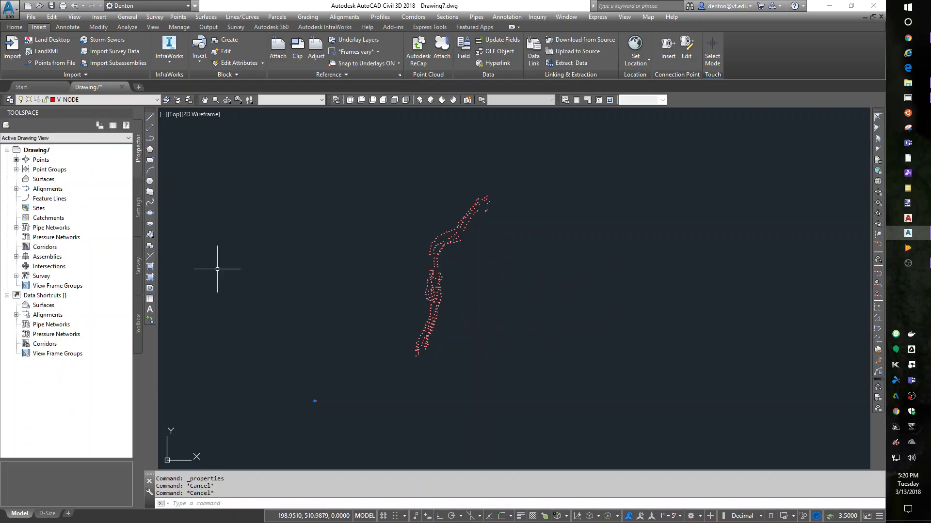
{"action": "right_click", "coordinate": [32, 181]}
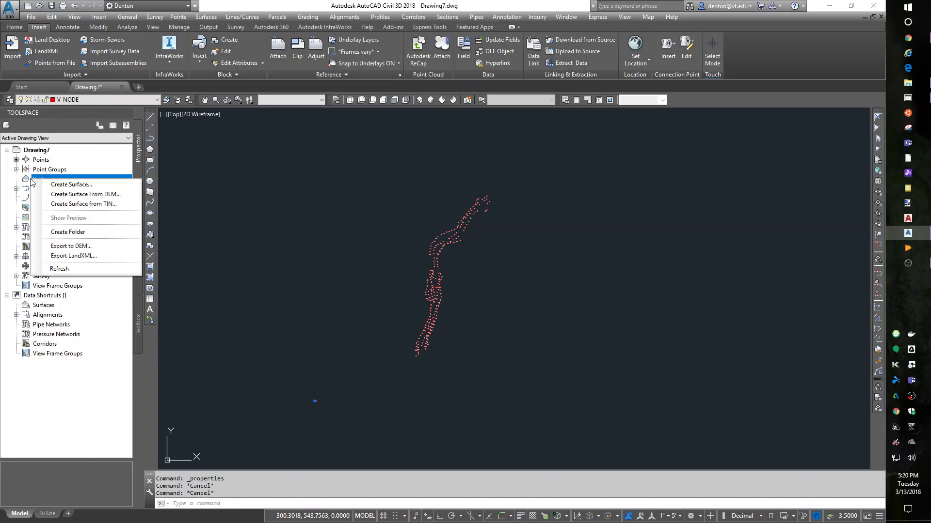
{"action": "left_click", "coordinate": [54, 188]}
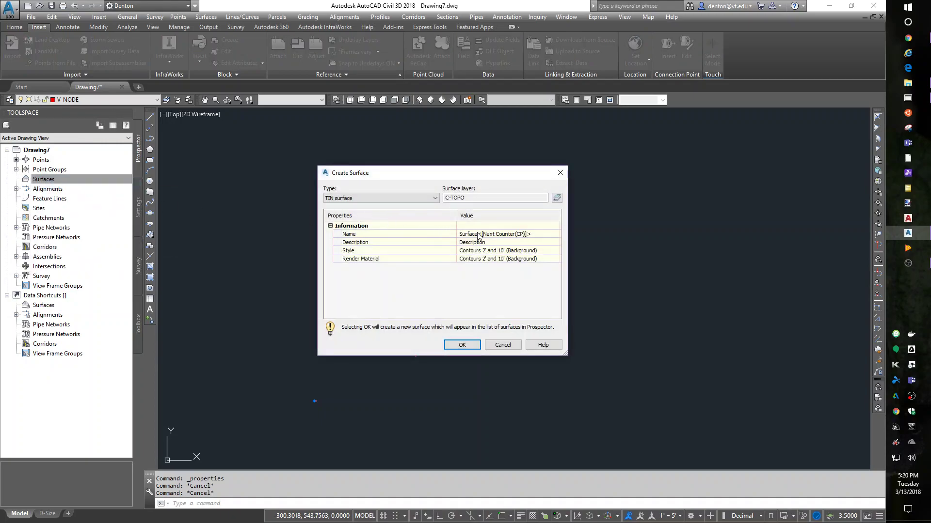
{"action": "left_click", "coordinate": [479, 235]}
{"action": "type", "text": "eg"}
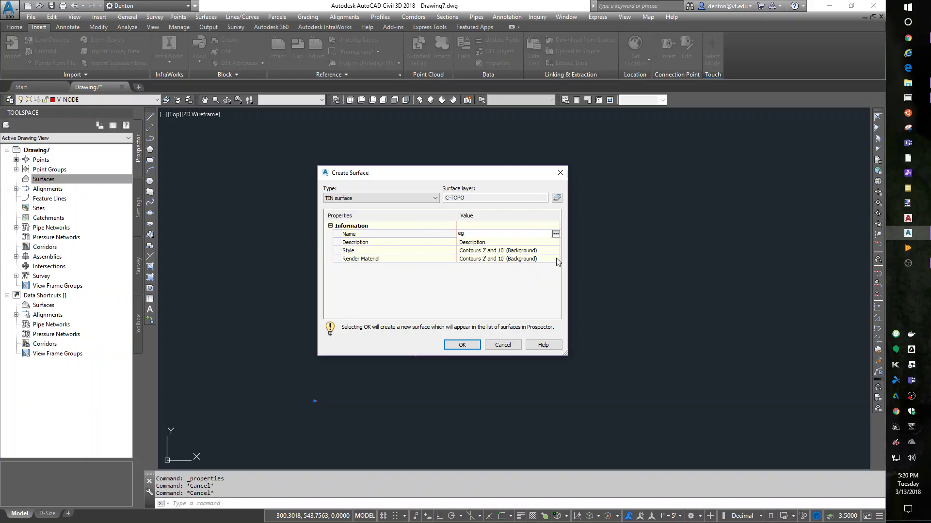
{"action": "key", "text": "Return"}
Step: Set the surface style to Contours 1' and 5' (Background) and create the surface
{"action": "left_click", "coordinate": [544, 253]}
{"action": "left_click", "coordinate": [556, 251]}
{"action": "left_click", "coordinate": [431, 261]}
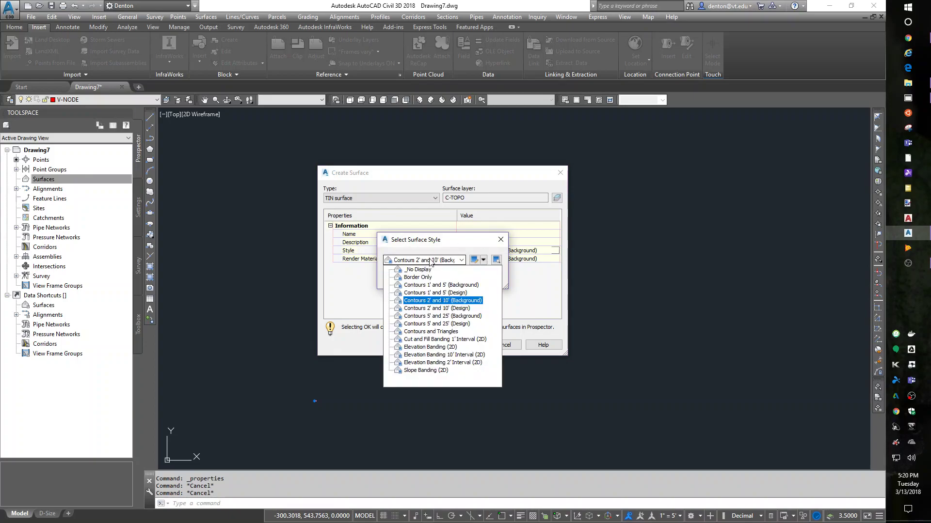
{"action": "left_click", "coordinate": [442, 285]}
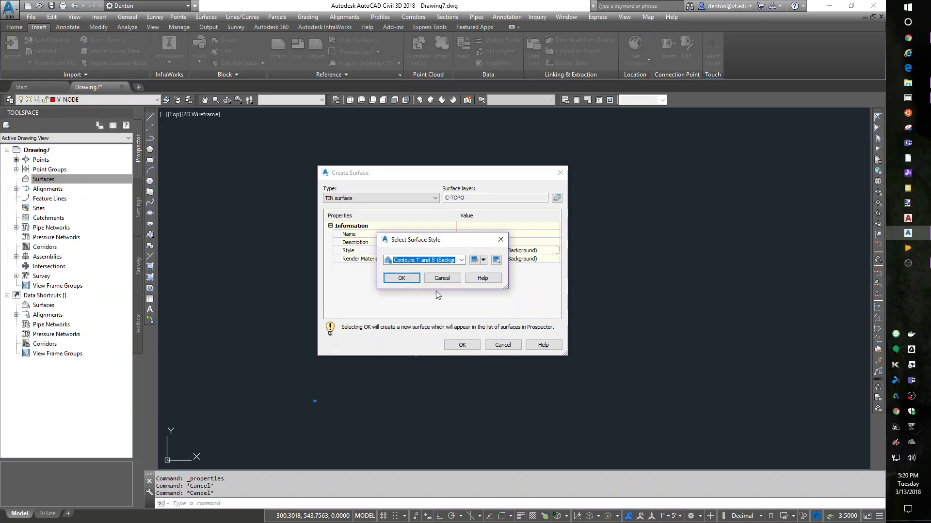
{"action": "left_click", "coordinate": [402, 279]}
{"action": "left_click", "coordinate": [460, 345]}
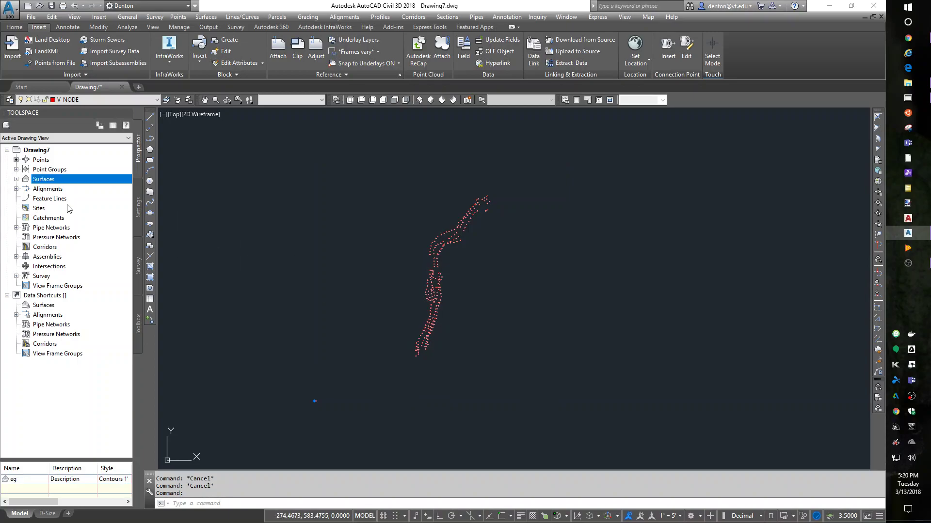
Step: Add the _All Points point group to the definition of the eg surface
{"action": "left_click", "coordinate": [16, 180]}
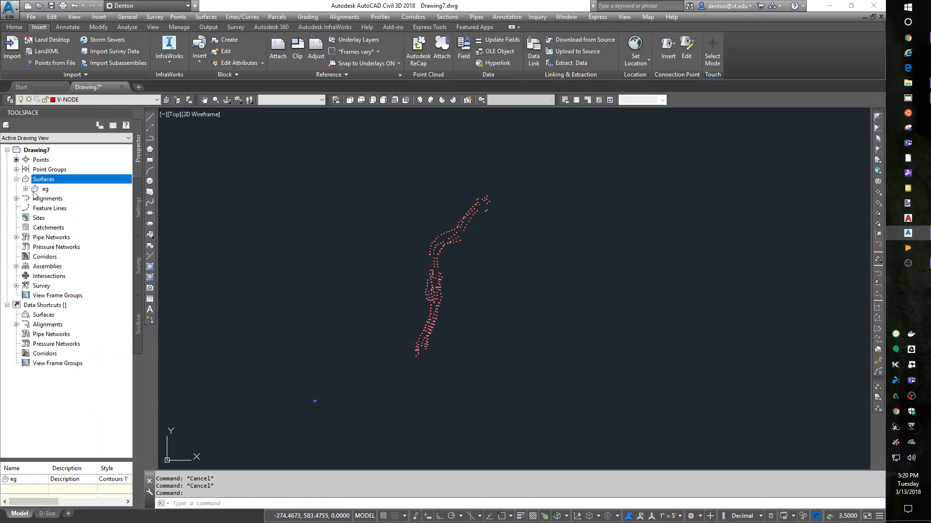
{"action": "left_click", "coordinate": [26, 189]}
{"action": "left_click", "coordinate": [35, 218]}
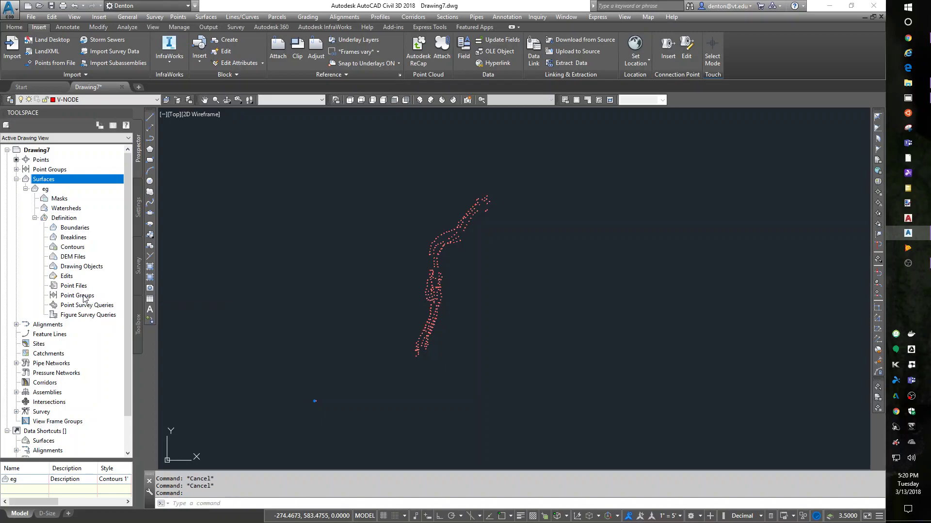
{"action": "right_click", "coordinate": [82, 297]}
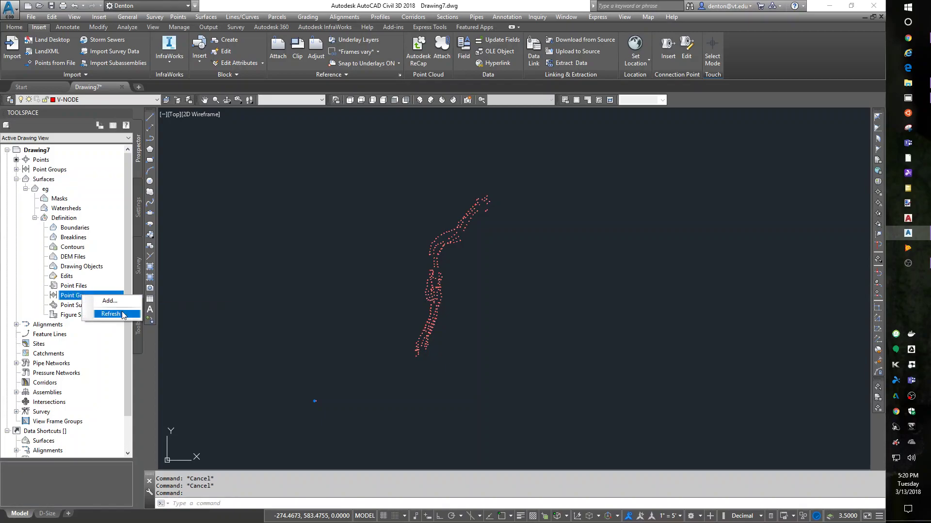
{"action": "left_click", "coordinate": [115, 302]}
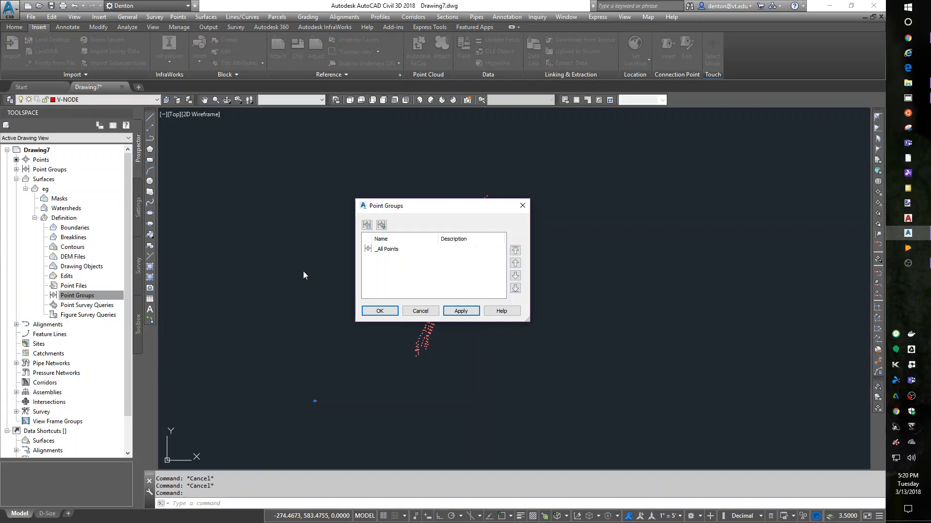
{"action": "left_click", "coordinate": [392, 252]}
{"action": "left_click", "coordinate": [380, 310]}
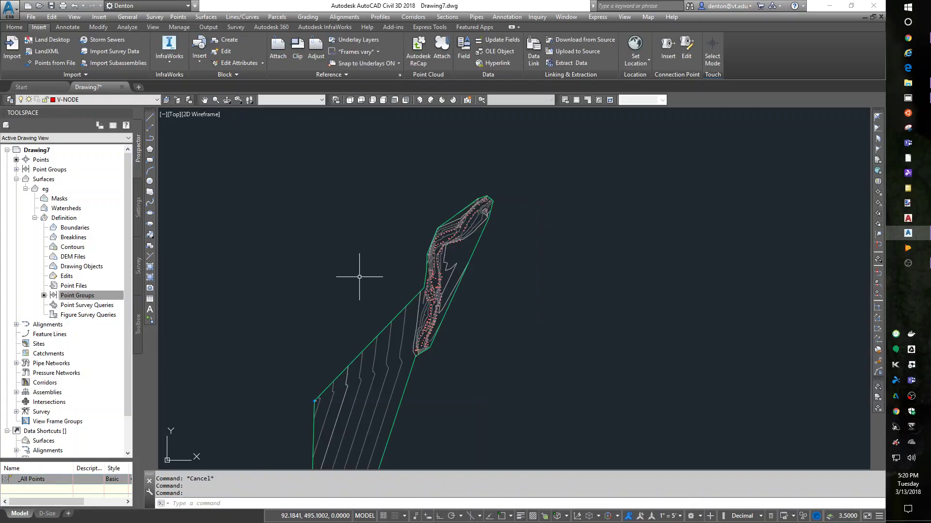
Step: Thaw the layer listed just above V-ROAD-CNTR to display the white cross-section points over the surface contours
{"action": "middle_click_drag", "start_coordinate": [366, 315], "coordinate": [450, 247]}
{"action": "scroll", "coordinate": [391, 346], "scroll_direction": "down", "scroll_amount": 3}
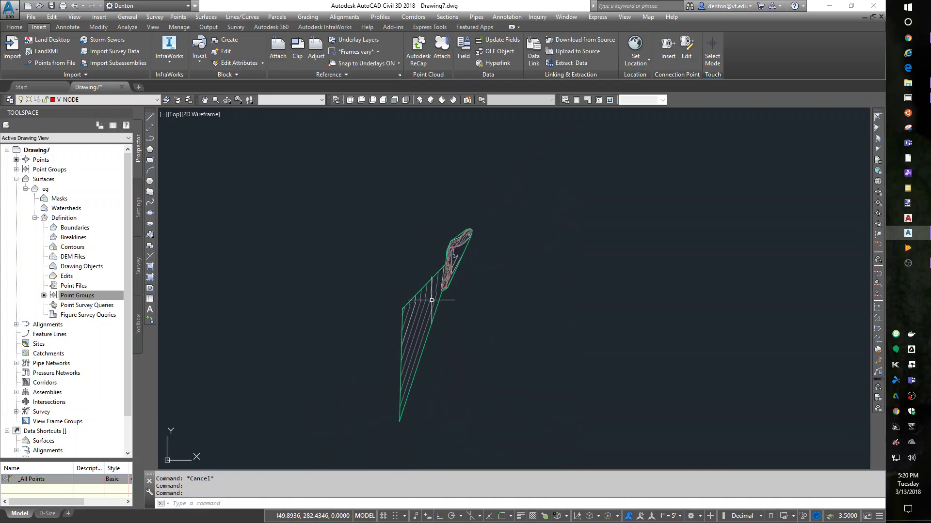
{"action": "scroll", "coordinate": [451, 309], "scroll_direction": "up", "scroll_amount": 3}
{"action": "scroll", "coordinate": [454, 312], "scroll_direction": "up", "scroll_amount": 2}
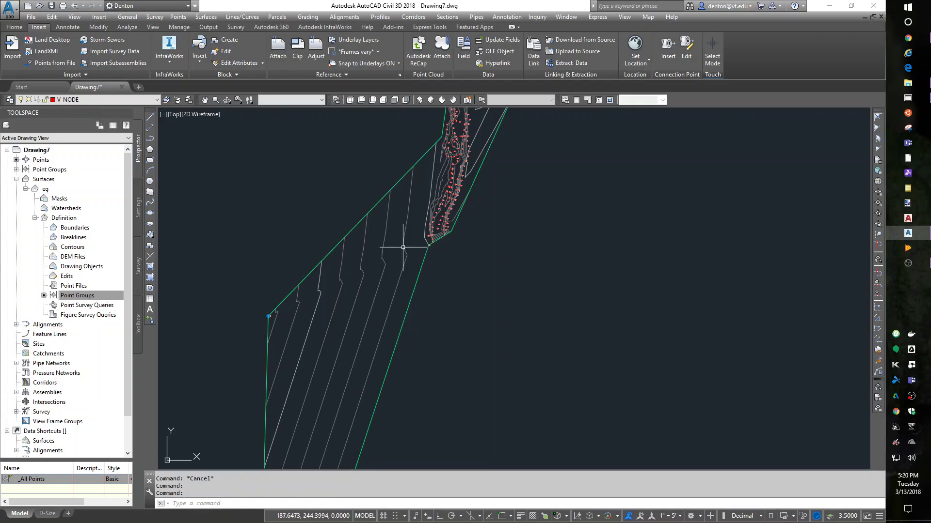
{"action": "mouse_move", "coordinate": [484, 199]}
{"action": "middle_mouse_down"}
{"action": "mouse_move", "coordinate": [456, 365]}
{"action": "mouse_move", "coordinate": [503, 345]}
{"action": "middle_mouse_up"}
{"action": "left_click", "coordinate": [124, 100]}
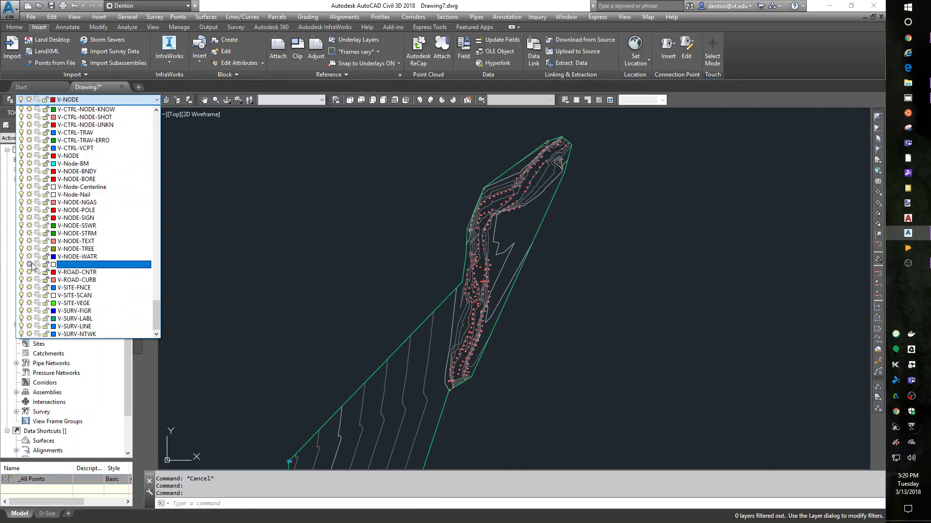
{"action": "left_click", "coordinate": [30, 265]}
{"action": "left_click", "coordinate": [223, 268]}
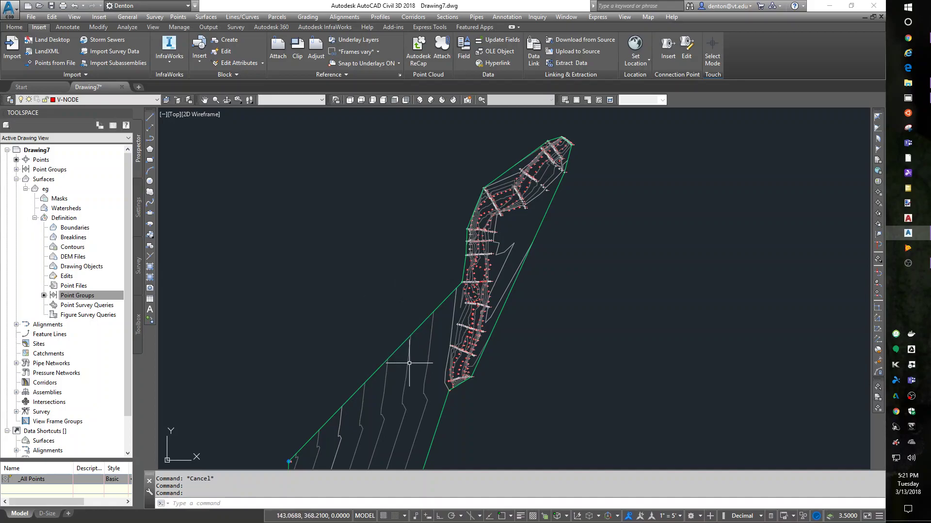
Step: Try to start deleting TIN lines through the edits of the eg surface definition
{"action": "middle_click_drag", "start_coordinate": [399, 364], "coordinate": [422, 271]}
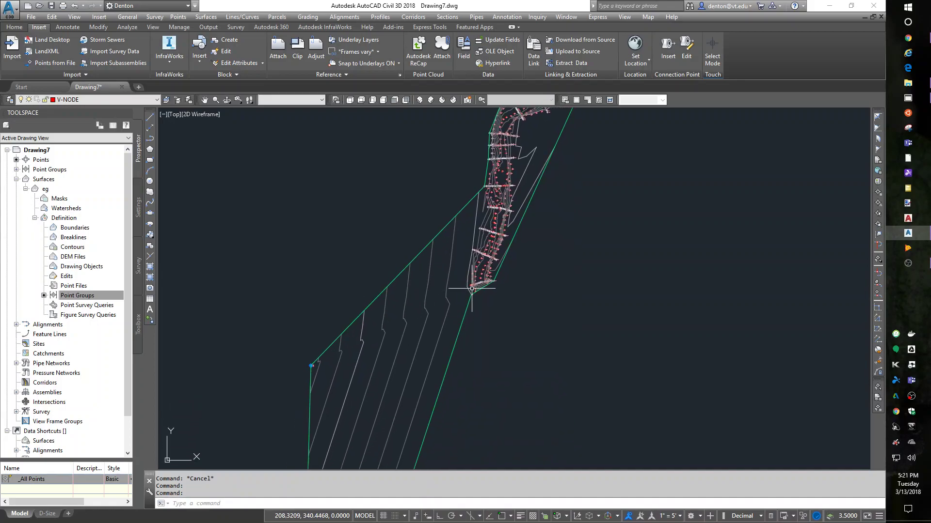
{"action": "mouse_move", "coordinate": [395, 340]}
{"action": "middle_mouse_down"}
{"action": "mouse_move", "coordinate": [415, 280]}
{"action": "mouse_move", "coordinate": [376, 377]}
{"action": "mouse_move", "coordinate": [412, 368]}
{"action": "middle_mouse_up"}
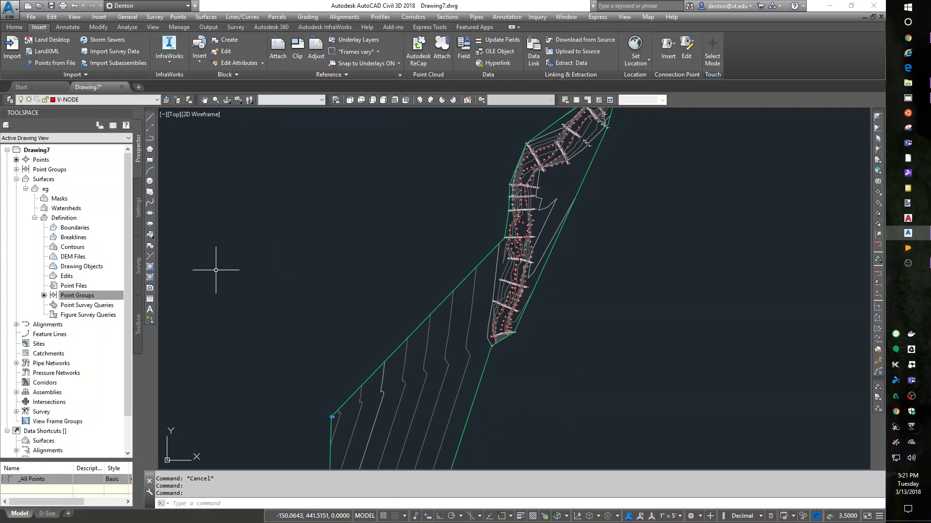
{"action": "right_click", "coordinate": [72, 278]}
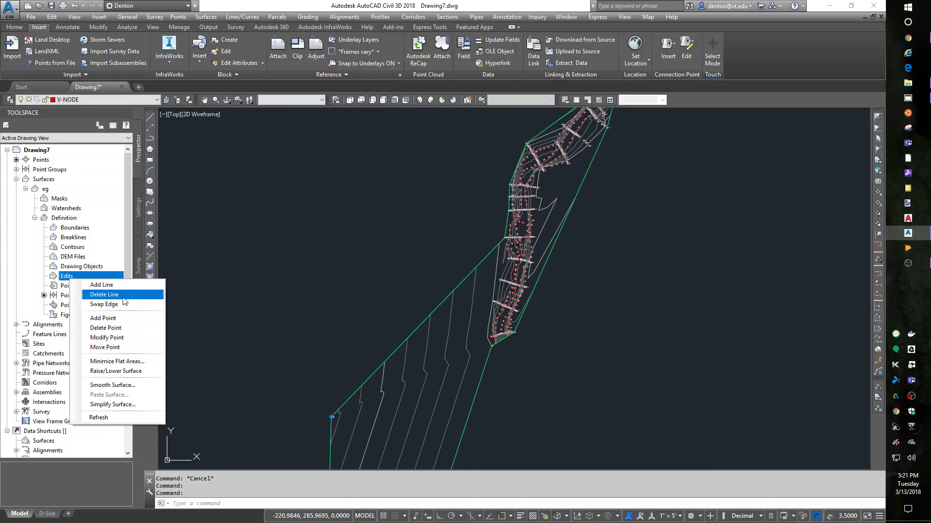
{"action": "left_click", "coordinate": [123, 296]}
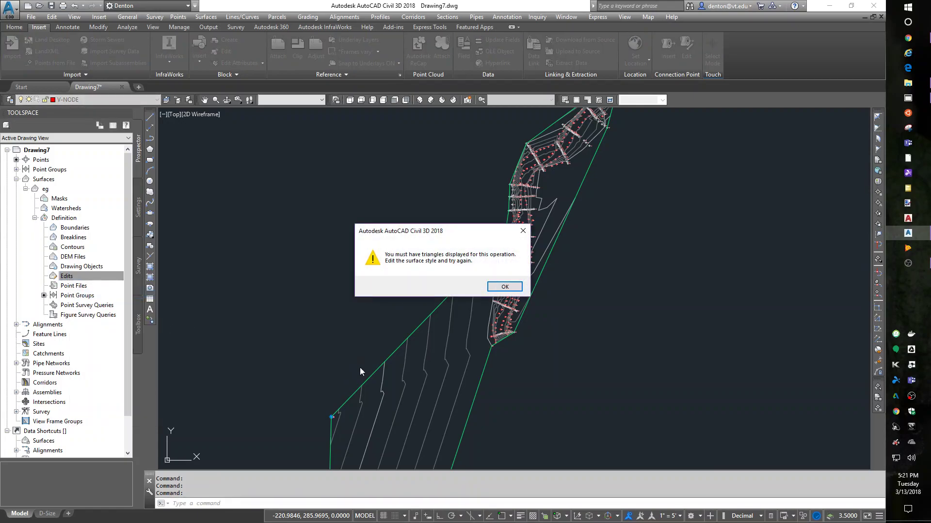
{"action": "left_click", "coordinate": [504, 287]}
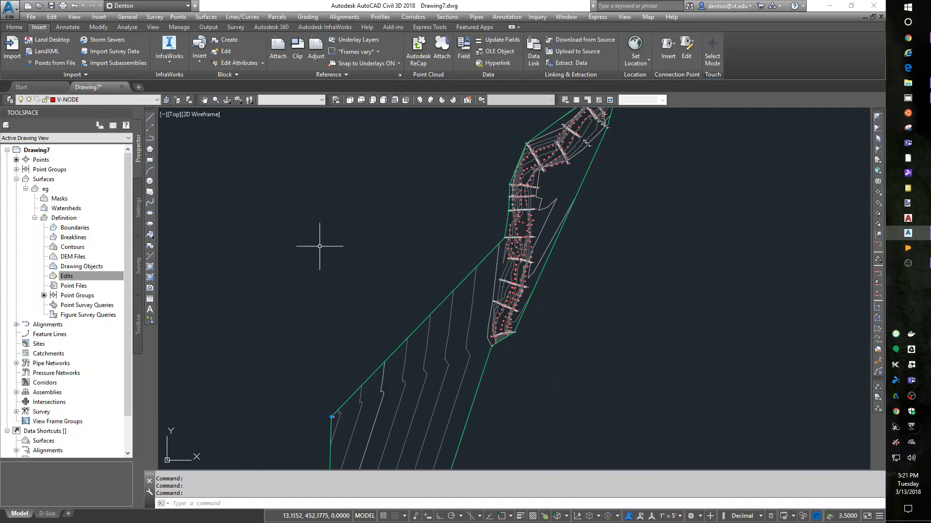
Step: Make the Triangles component visible in plan view in the eg surface's Contours 1' and 5' (Background) style
{"action": "right_click", "coordinate": [46, 190]}
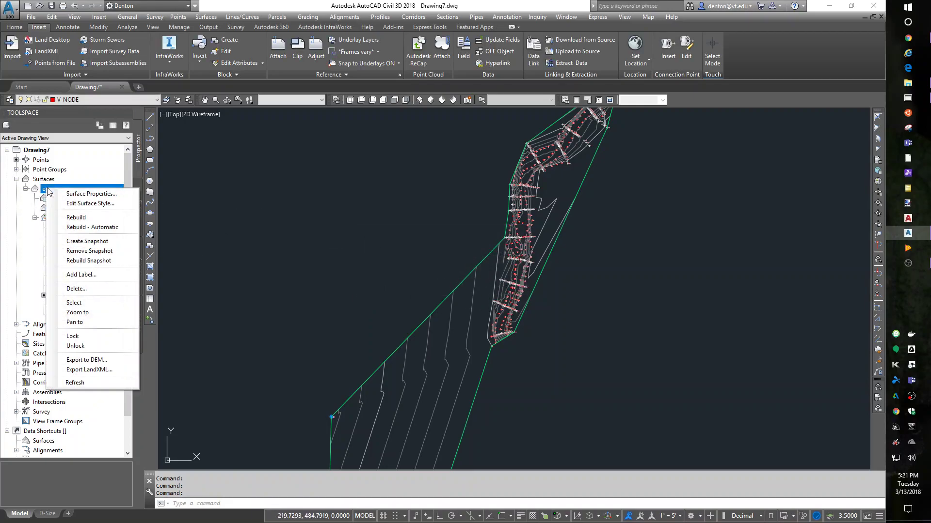
{"action": "left_click", "coordinate": [86, 204]}
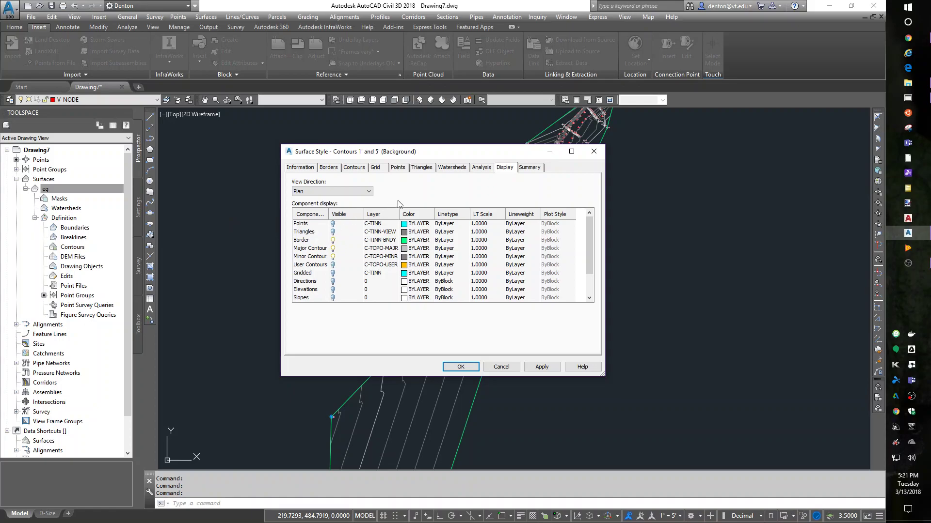
{"action": "left_click", "coordinate": [332, 232]}
{"action": "left_click", "coordinate": [461, 367]}
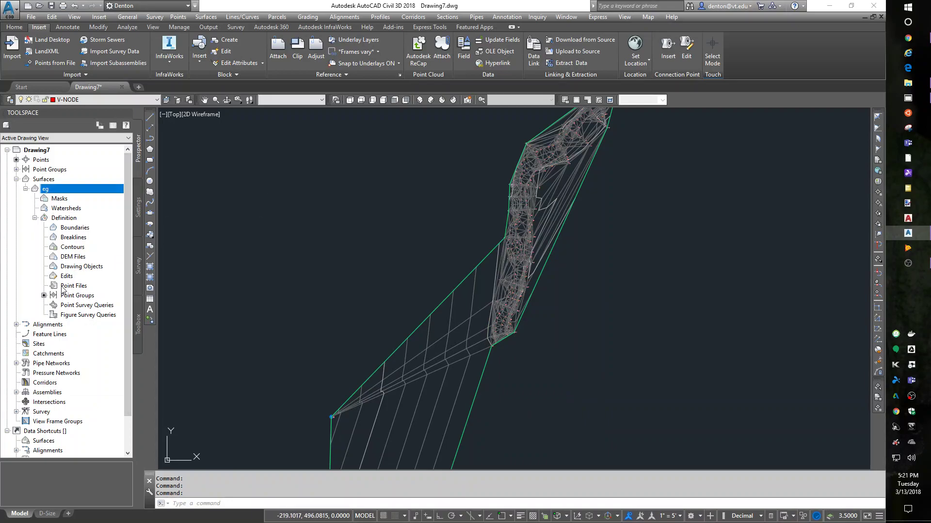
Step: Delete the long surface lines connecting the stream reach to the two outlying points to the southwest
{"action": "right_click", "coordinate": [66, 268]}
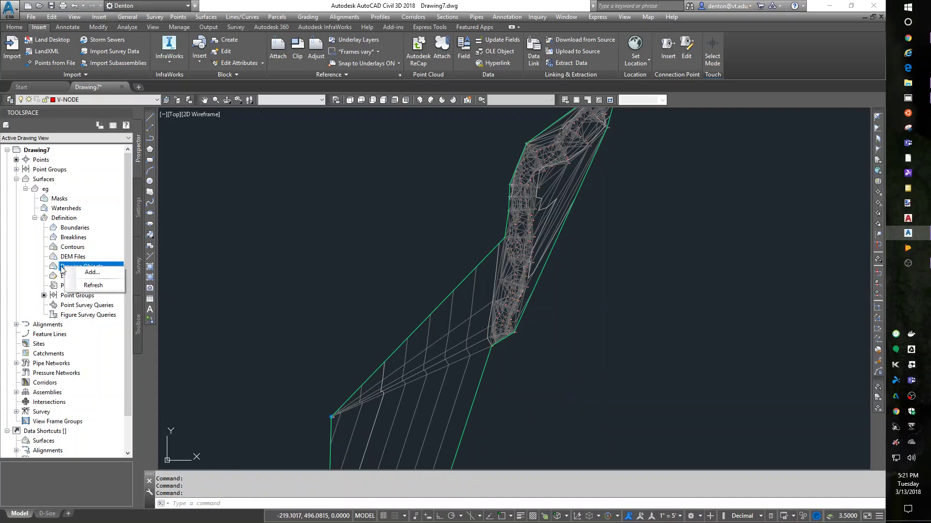
{"action": "left_click", "coordinate": [62, 271]}
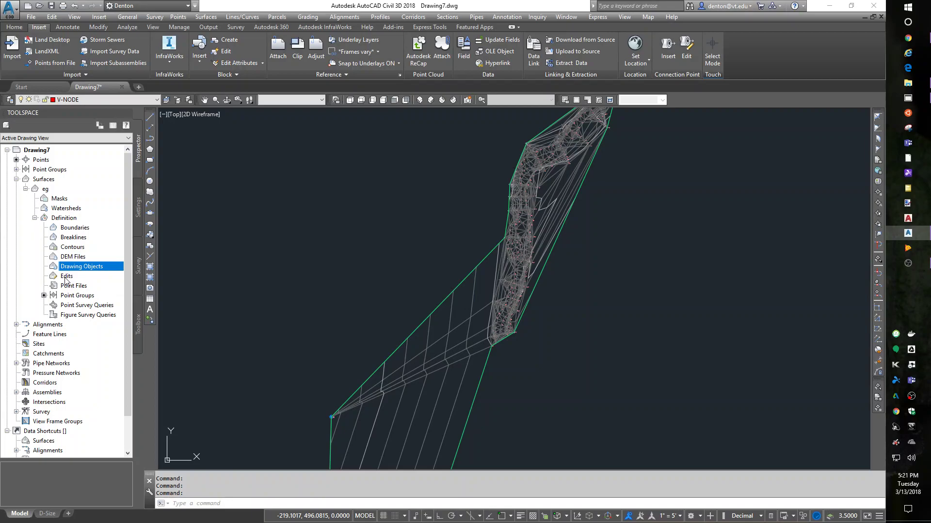
{"action": "right_click", "coordinate": [66, 277]}
{"action": "left_click", "coordinate": [97, 294]}
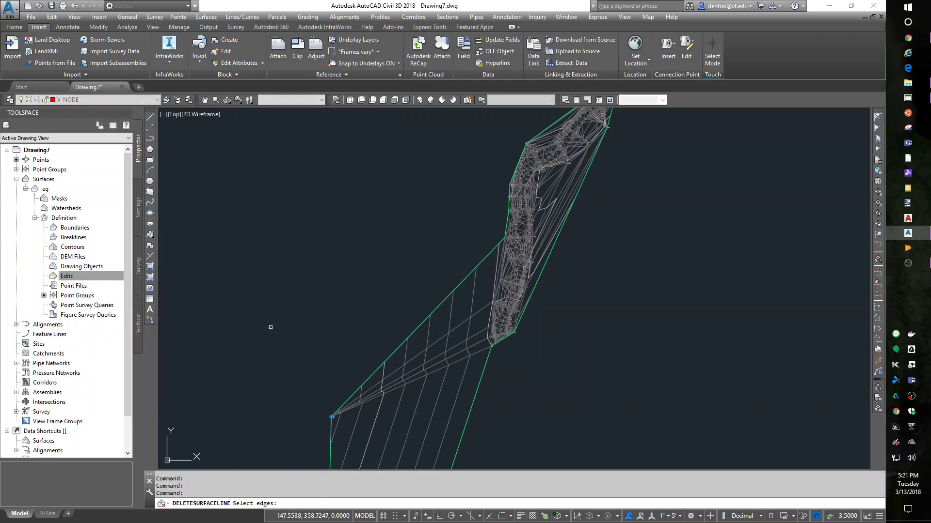
{"action": "scroll", "coordinate": [349, 292], "scroll_direction": "down", "scroll_amount": 2}
{"action": "middle_click_drag", "start_coordinate": [349, 293], "coordinate": [433, 202]}
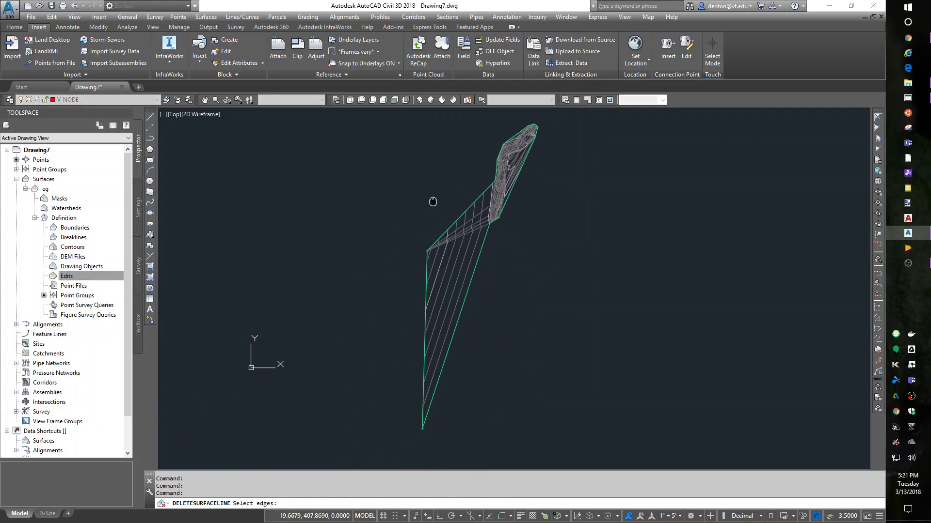
{"action": "left_click", "coordinate": [514, 238]}
{"action": "left_click", "coordinate": [379, 276]}
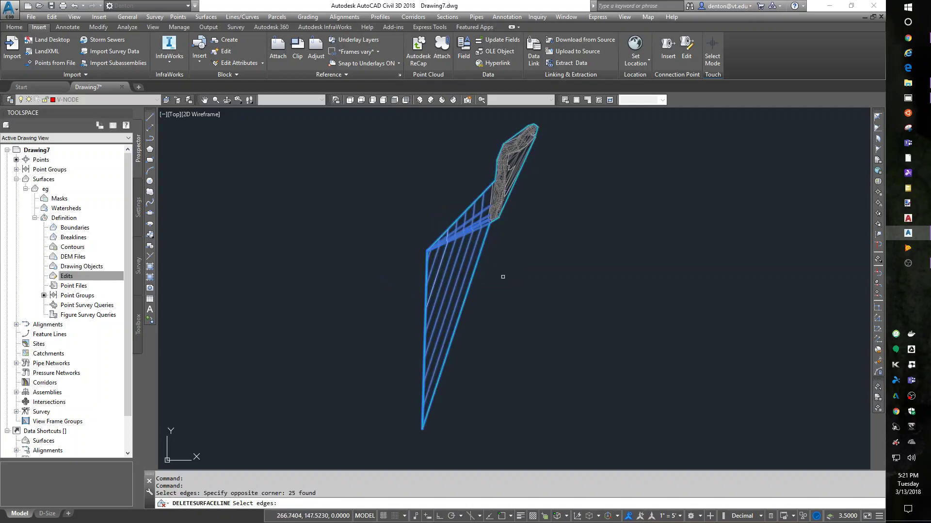
{"action": "key", "text": "Return"}
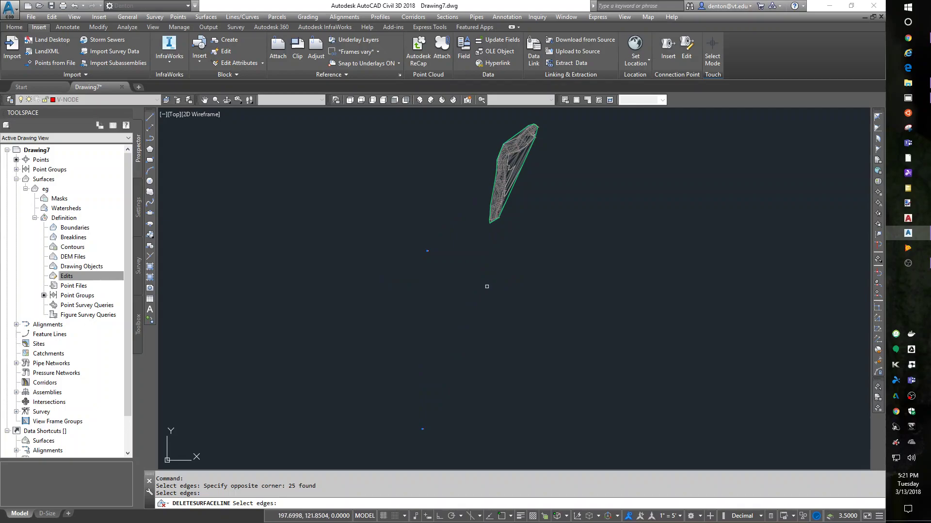
Step: Delete the long surface lines spanning the open area inside the bend on the reach's east side
{"action": "scroll", "coordinate": [532, 186], "scroll_direction": "up", "scroll_amount": 5}
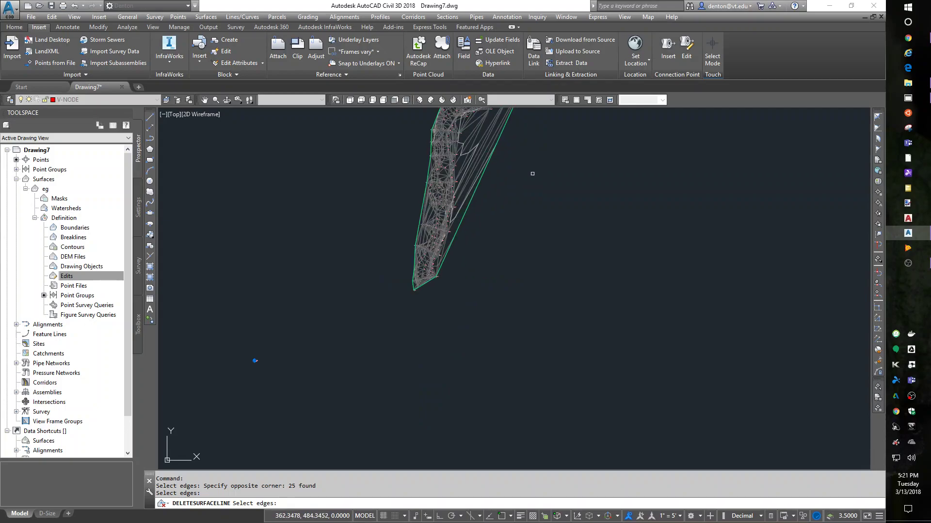
{"action": "middle_click_drag", "start_coordinate": [508, 174], "coordinate": [510, 292]}
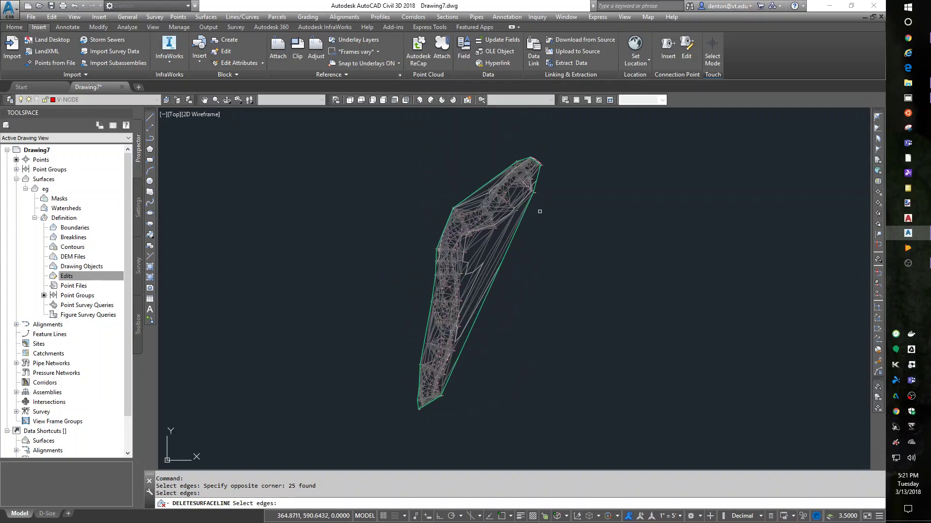
{"action": "scroll", "coordinate": [540, 212], "scroll_direction": "up", "scroll_amount": 3}
{"action": "scroll", "coordinate": [523, 242], "scroll_direction": "up", "scroll_amount": 2}
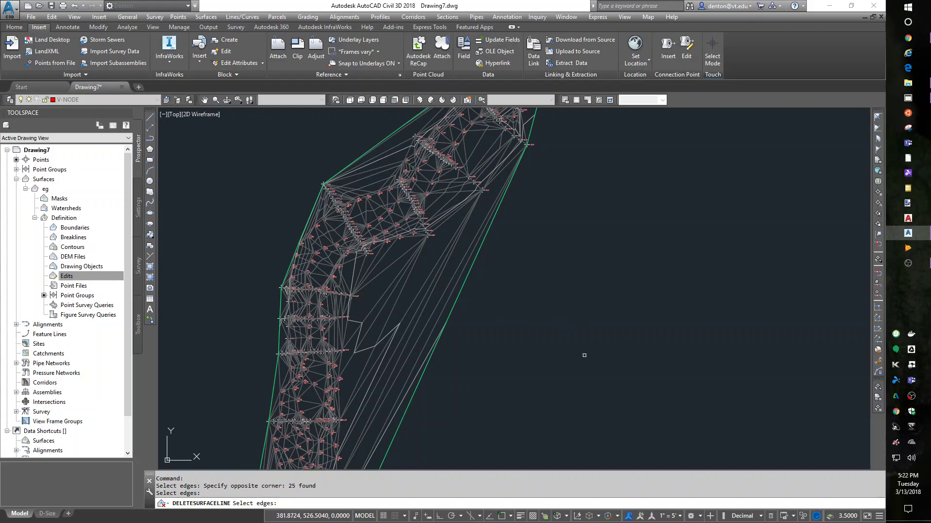
{"action": "scroll", "coordinate": [528, 377], "scroll_direction": "down", "scroll_amount": 5}
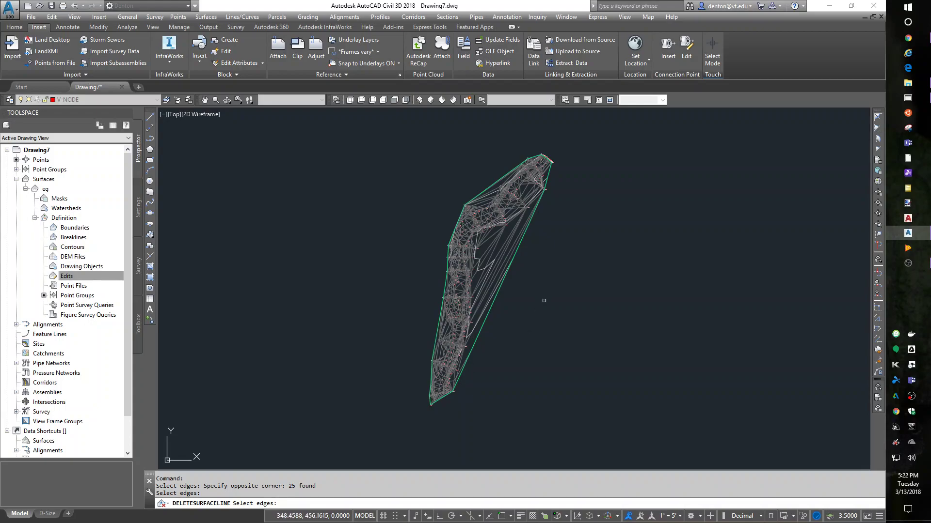
{"action": "left_click", "coordinate": [536, 263]}
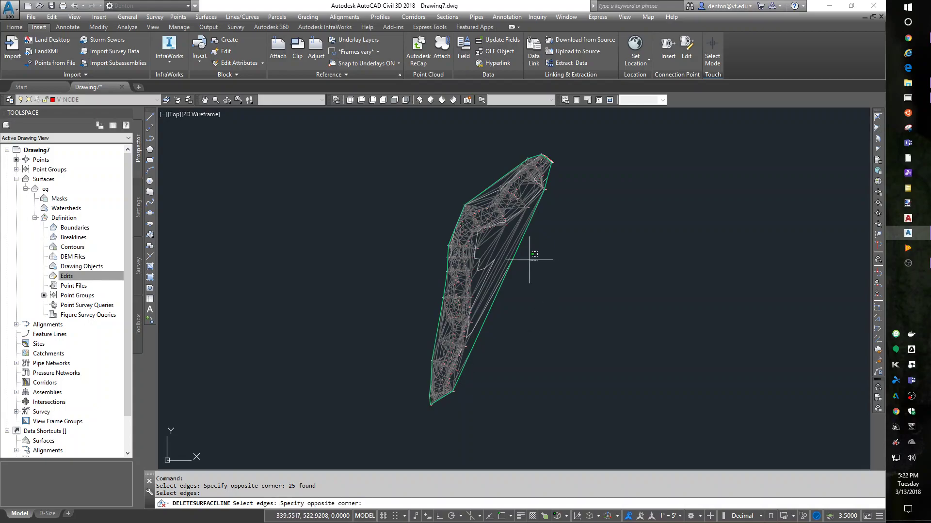
{"action": "left_click", "coordinate": [485, 249]}
{"action": "key", "text": "Return"}
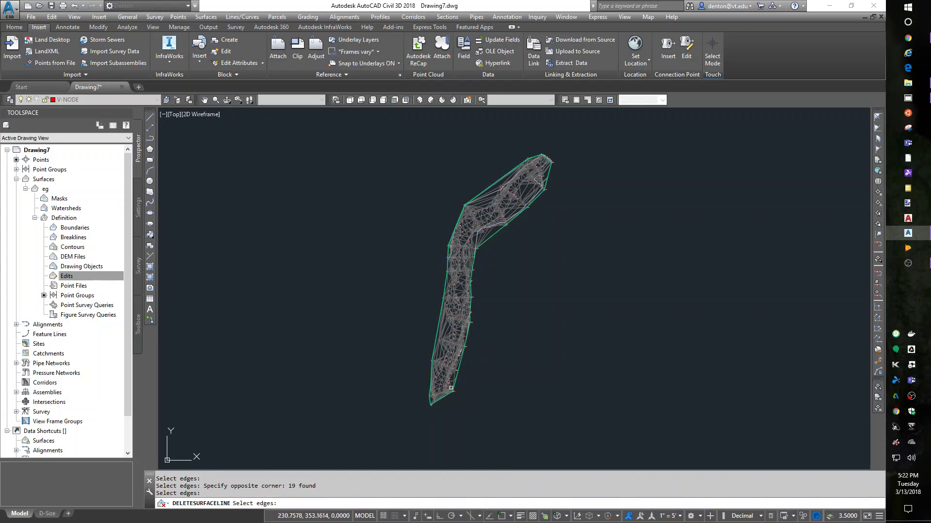
Step: Delete the surface lines crossing the gap below the southernmost cross-section, at the south end of the reach
{"action": "scroll", "coordinate": [458, 386], "scroll_direction": "up", "scroll_amount": 6}
{"action": "middle_click_drag", "start_coordinate": [564, 329], "coordinate": [579, 306]}
{"action": "scroll", "coordinate": [495, 373], "scroll_direction": "up", "scroll_amount": 4}
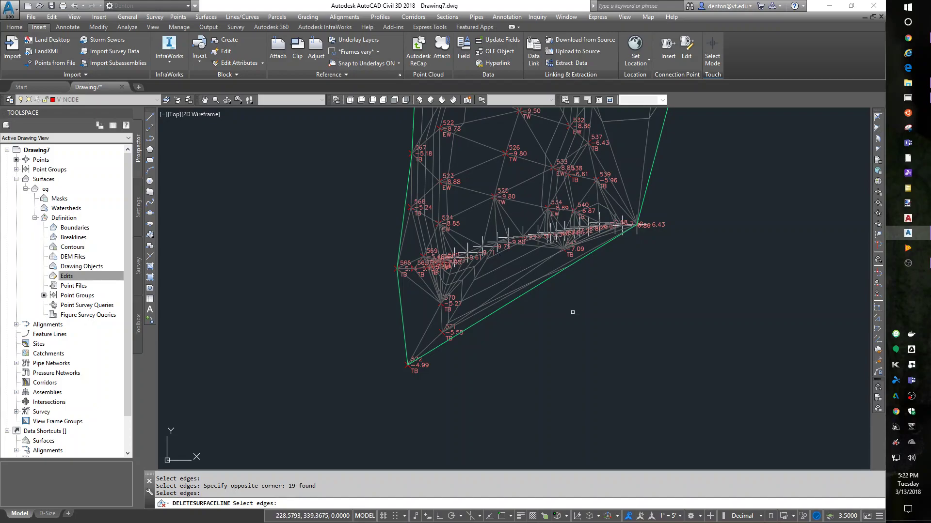
{"action": "left_click", "coordinate": [557, 313]}
{"action": "left_click", "coordinate": [506, 262]}
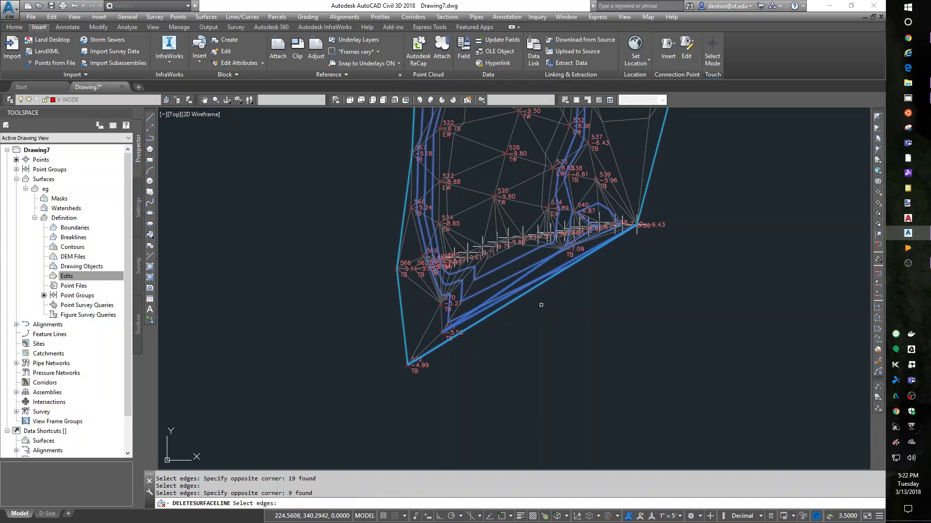
{"action": "key", "text": "Return"}
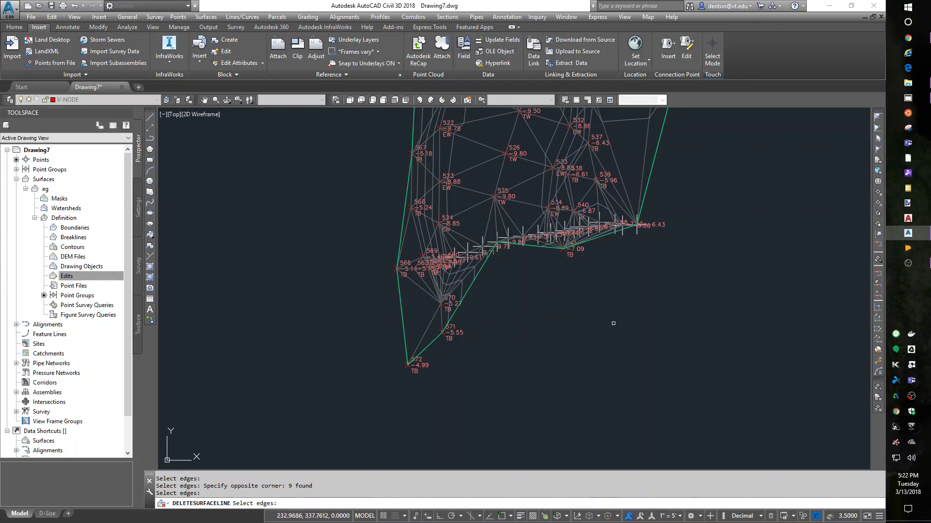
Step: Delete the outer surface lines along the east bank between the two southernmost cross-sections
{"action": "middle_click_drag", "start_coordinate": [692, 239], "coordinate": [627, 422]}
{"action": "scroll", "coordinate": [654, 276], "scroll_direction": "down", "scroll_amount": 3}
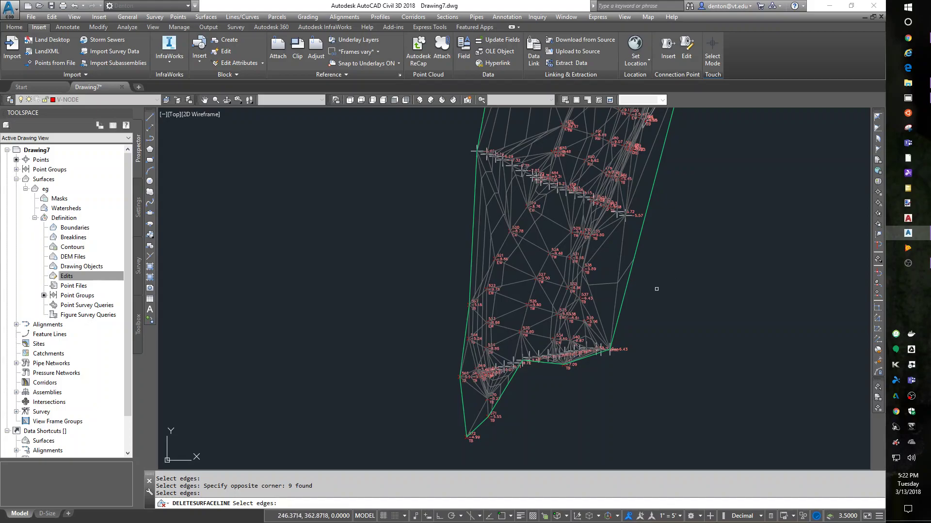
{"action": "left_click", "coordinate": [657, 289]}
{"action": "left_click", "coordinate": [611, 264]}
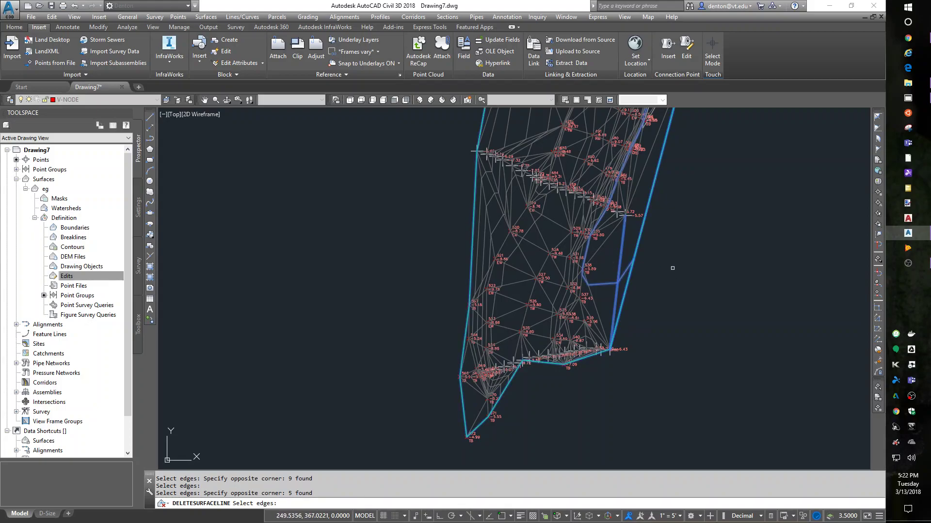
{"action": "key", "text": "Return"}
{"action": "mouse_move", "coordinate": [693, 234]}
{"action": "middle_mouse_down"}
{"action": "mouse_move", "coordinate": [665, 262]}
{"action": "mouse_move", "coordinate": [632, 351]}
{"action": "middle_mouse_up"}
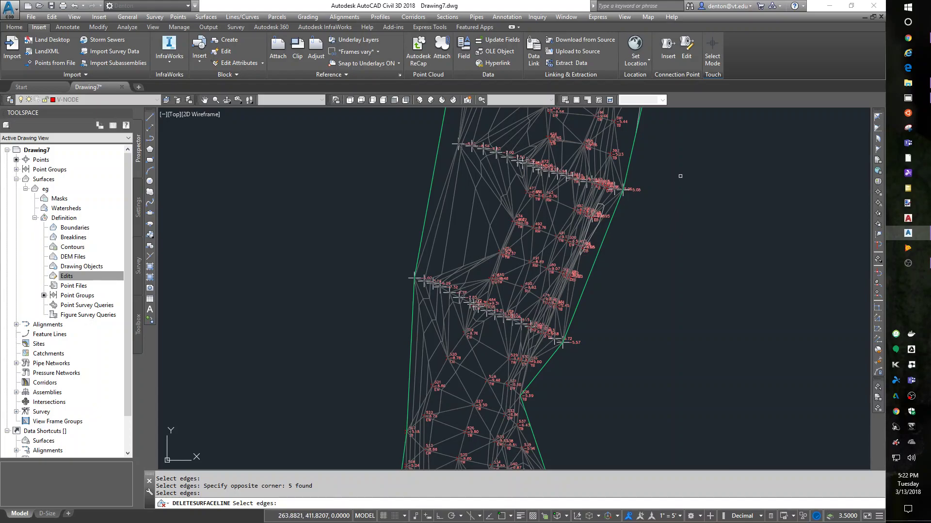
Step: Delete the six outer surface lines cutting across the inside of the northern bend on the reach's east side
{"action": "mouse_move", "coordinate": [681, 179]}
{"action": "middle_mouse_down"}
{"action": "mouse_move", "coordinate": [669, 231]}
{"action": "mouse_move", "coordinate": [630, 303]}
{"action": "middle_mouse_up"}
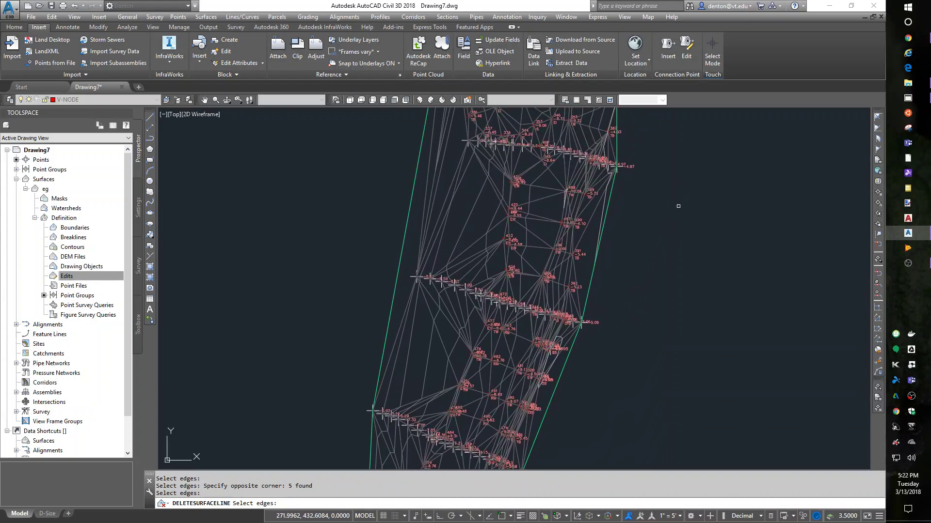
{"action": "mouse_move", "coordinate": [681, 181]}
{"action": "middle_mouse_down"}
{"action": "mouse_move", "coordinate": [675, 264]}
{"action": "mouse_move", "coordinate": [650, 339]}
{"action": "middle_mouse_up"}
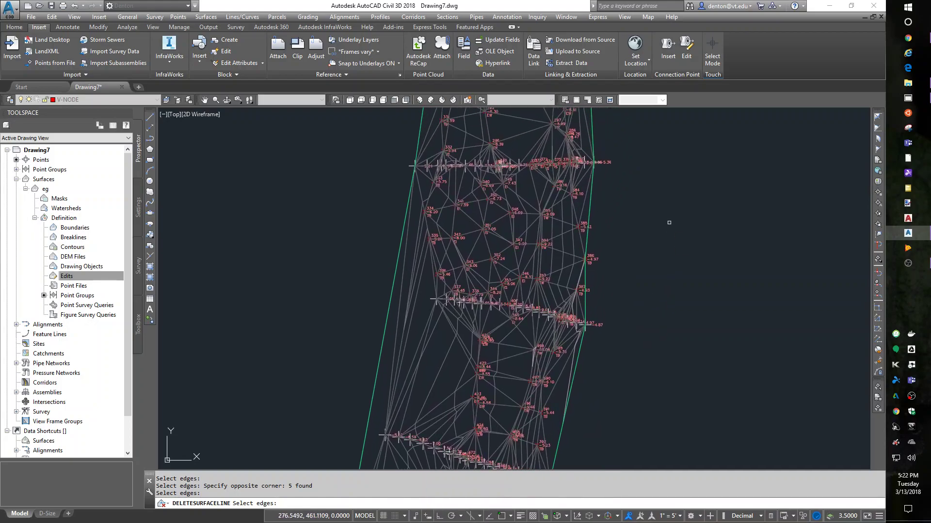
{"action": "middle_click_drag", "start_coordinate": [674, 182], "coordinate": [672, 324]}
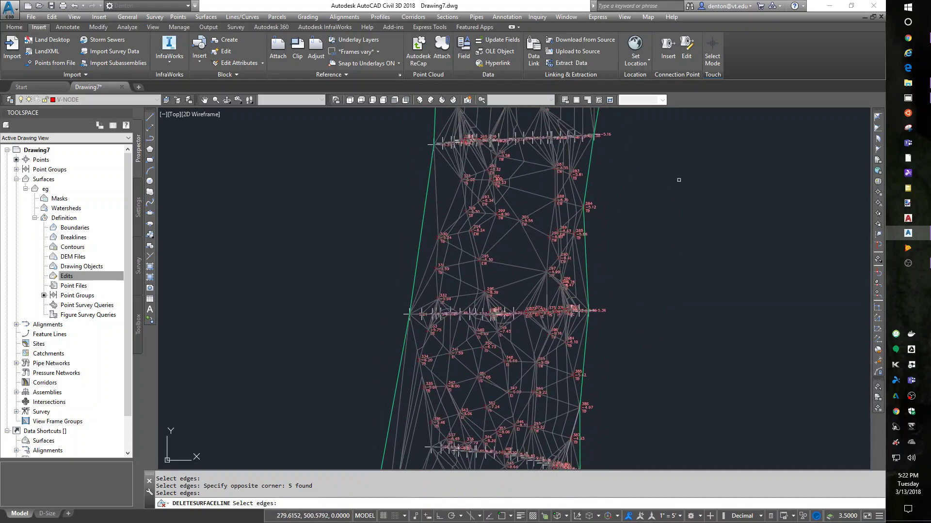
{"action": "middle_click_drag", "start_coordinate": [679, 180], "coordinate": [659, 330]}
{"action": "middle_click_drag", "start_coordinate": [708, 183], "coordinate": [636, 342]}
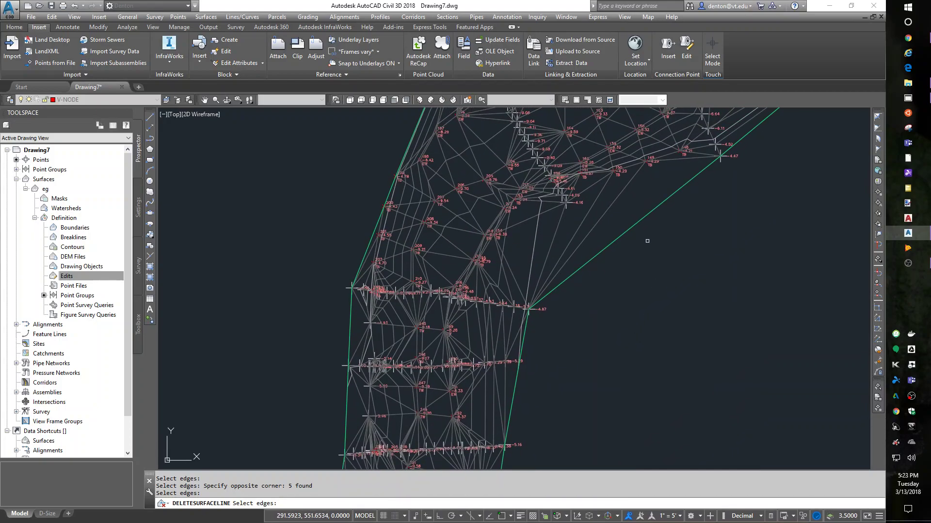
{"action": "left_click", "coordinate": [663, 251]}
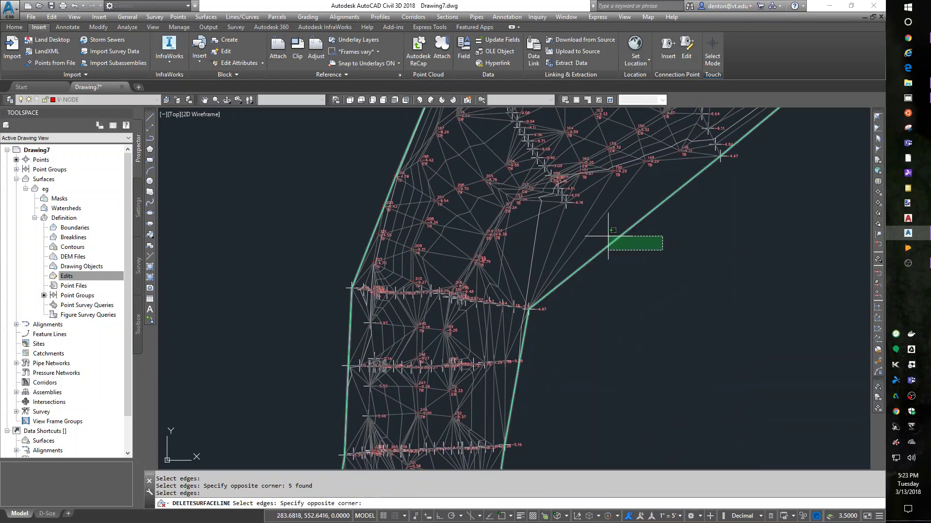
{"action": "left_click", "coordinate": [587, 221]}
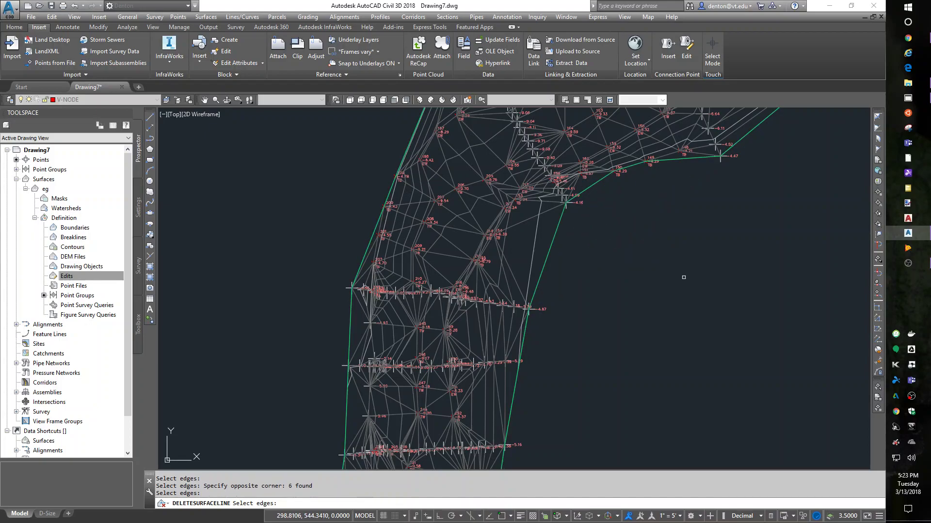
Step: Delete the long surface lines on the northwest side, running from the bend's outer corner point to the upper reach
{"action": "middle_click_drag", "start_coordinate": [701, 248], "coordinate": [513, 363]}
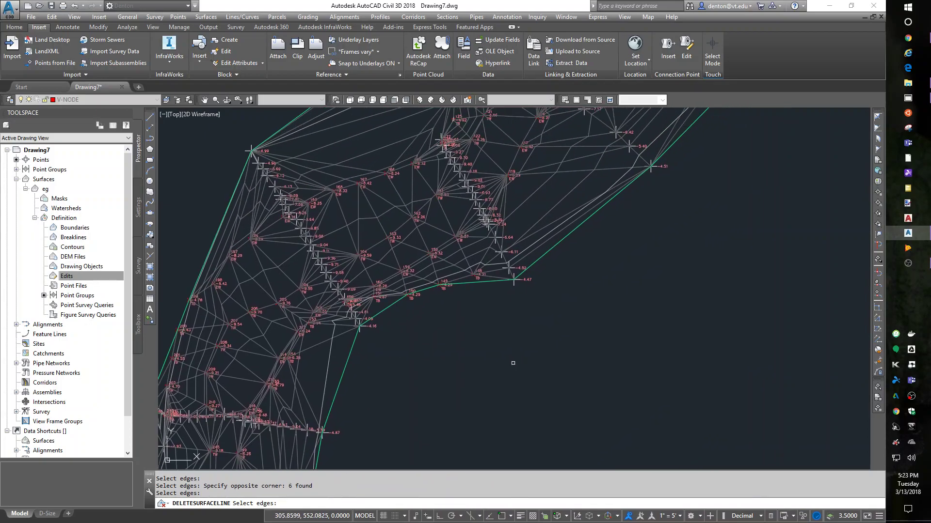
{"action": "middle_click_drag", "start_coordinate": [711, 213], "coordinate": [565, 326]}
{"action": "scroll", "coordinate": [567, 296], "scroll_direction": "down", "scroll_amount": 4}
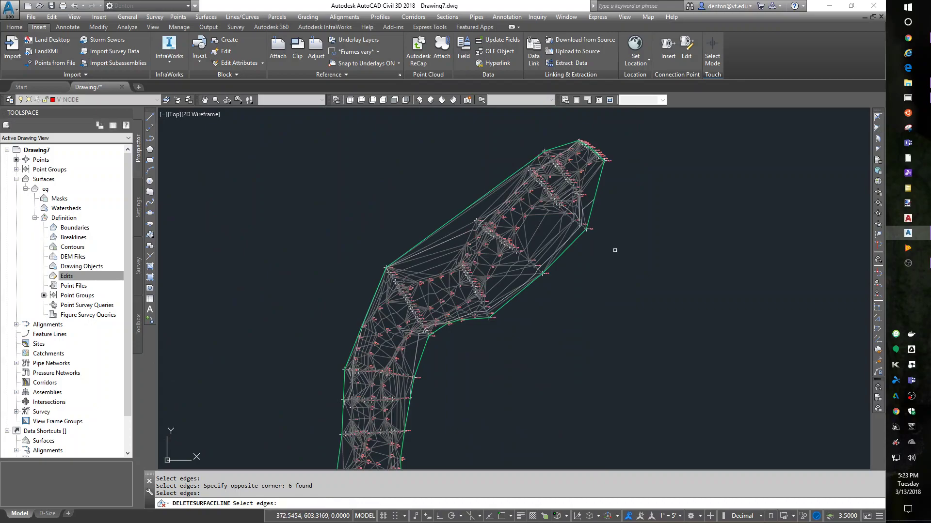
{"action": "middle_click_drag", "start_coordinate": [659, 189], "coordinate": [714, 231]}
{"action": "left_click", "coordinate": [503, 222]}
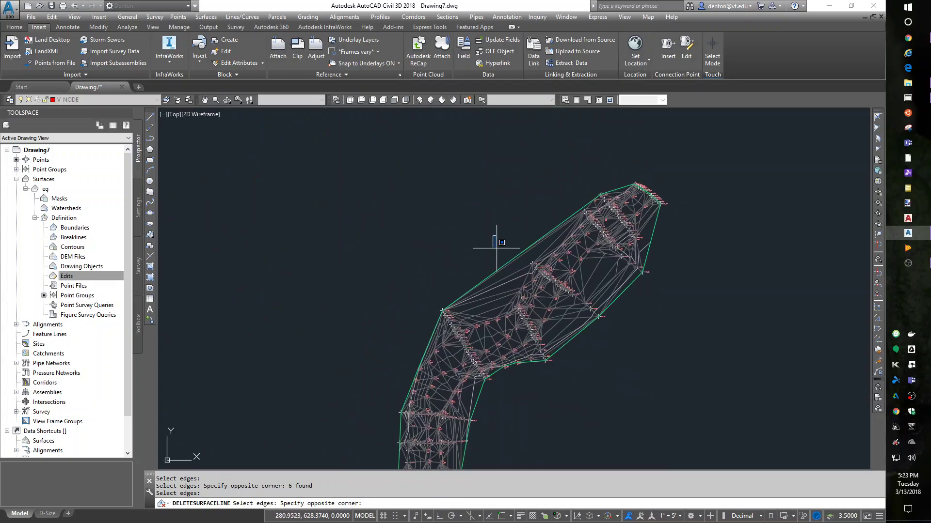
{"action": "left_click", "coordinate": [479, 298]}
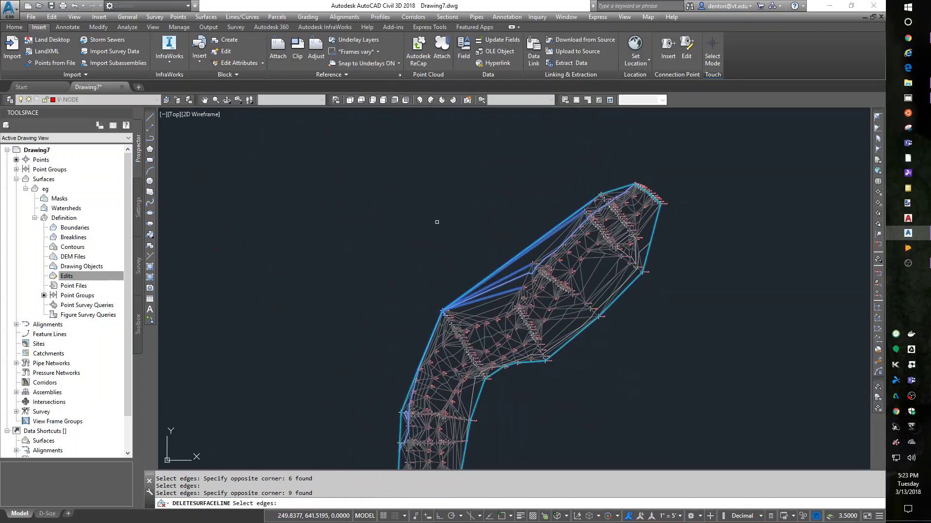
{"action": "key", "text": "Return"}
Step: Delete the outer surface lines along the west bank just south of the bend's outer corner point
{"action": "middle_click_drag", "start_coordinate": [450, 191], "coordinate": [508, 127]}
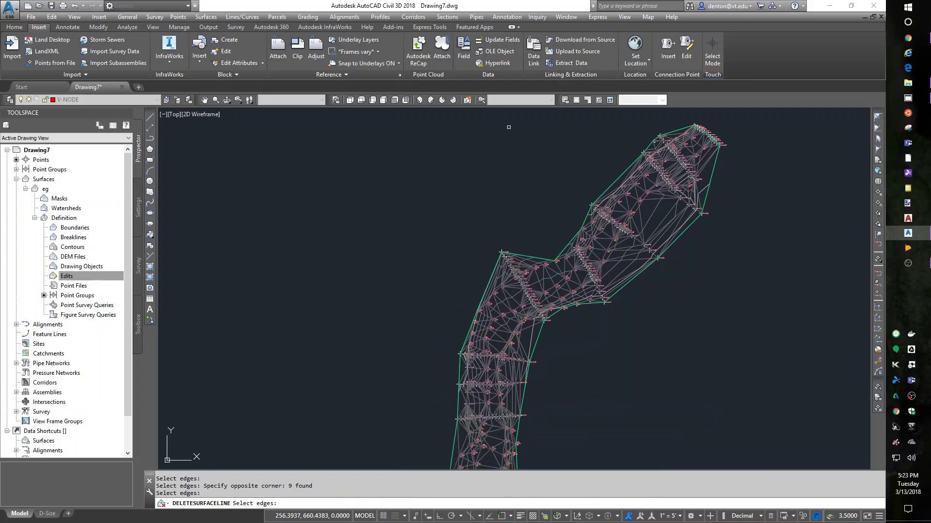
{"action": "middle_click_drag", "start_coordinate": [452, 284], "coordinate": [480, 220]}
{"action": "scroll", "coordinate": [490, 194], "scroll_direction": "up", "scroll_amount": 2}
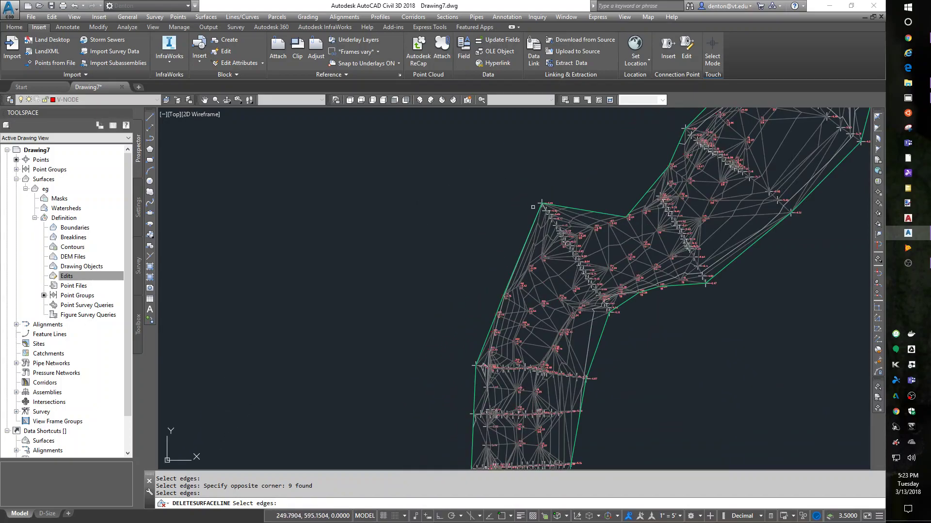
{"action": "scroll", "coordinate": [468, 233], "scroll_direction": "up", "scroll_amount": 3}
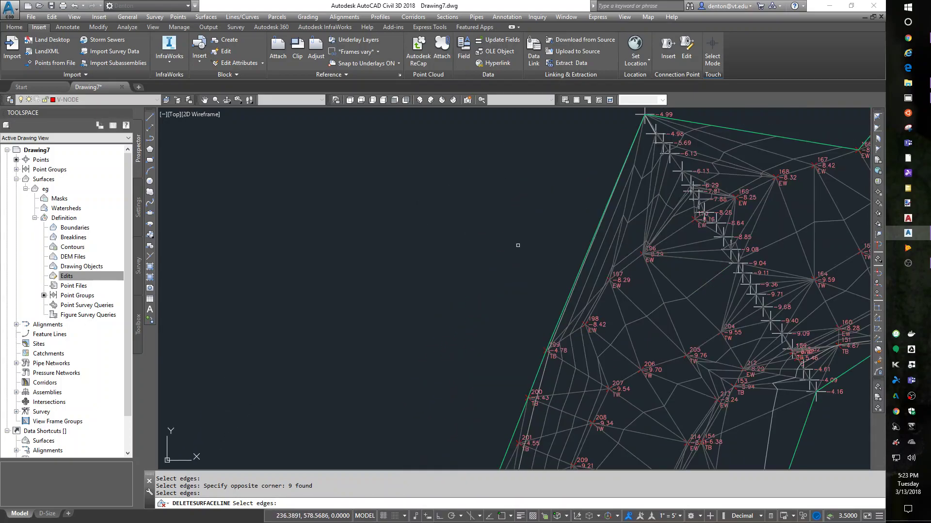
{"action": "middle_click_drag", "start_coordinate": [518, 245], "coordinate": [517, 267]}
{"action": "scroll", "coordinate": [505, 259], "scroll_direction": "down", "scroll_amount": 2}
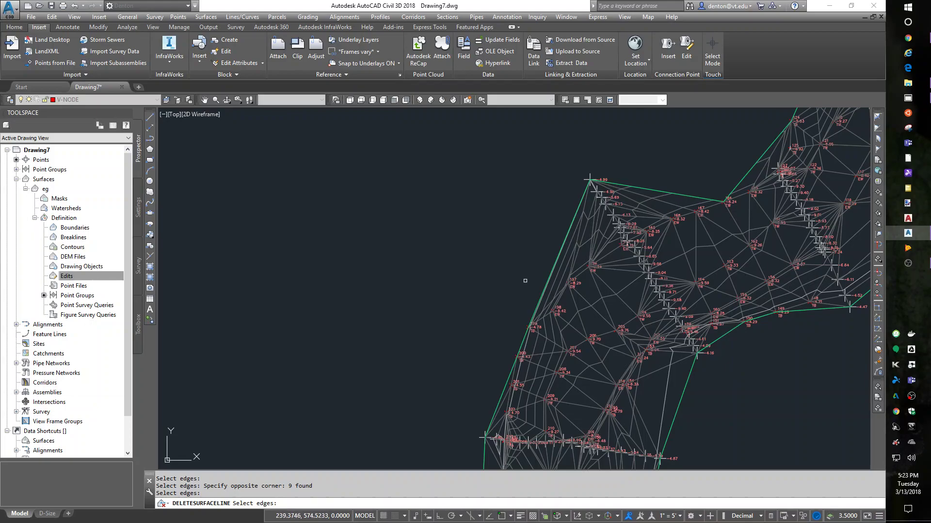
{"action": "left_click", "coordinate": [567, 211]}
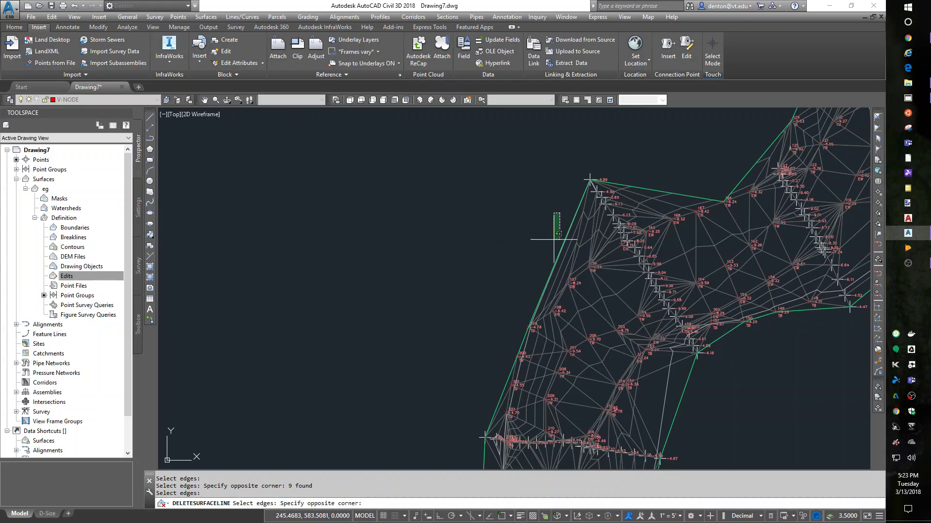
{"action": "left_click", "coordinate": [545, 268]}
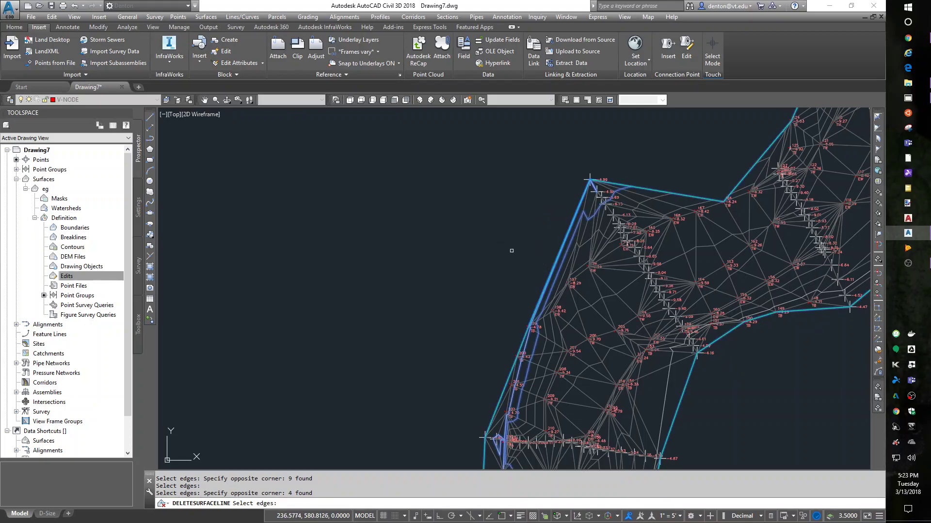
{"action": "key", "text": "Return"}
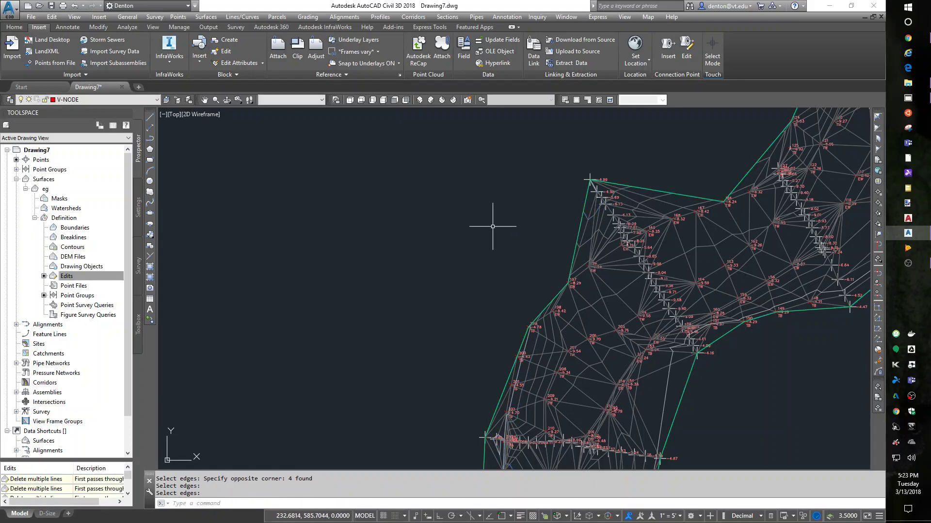
Step: Restart deleting surface lines and remove the outer west-bank lines below the third cross-section south of the bend
{"action": "right_click", "coordinate": [489, 227]}
{"action": "left_click", "coordinate": [532, 231]}
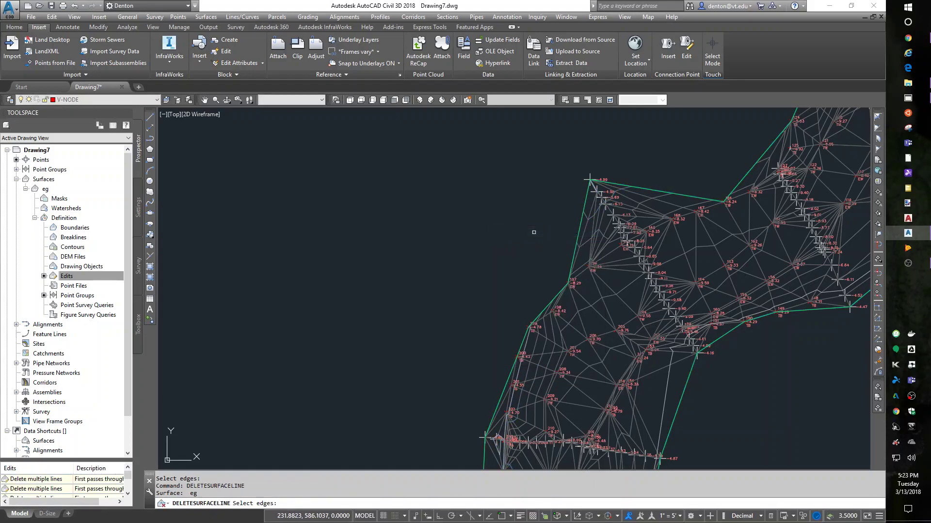
{"action": "scroll", "coordinate": [482, 289], "scroll_direction": "down", "scroll_amount": 3}
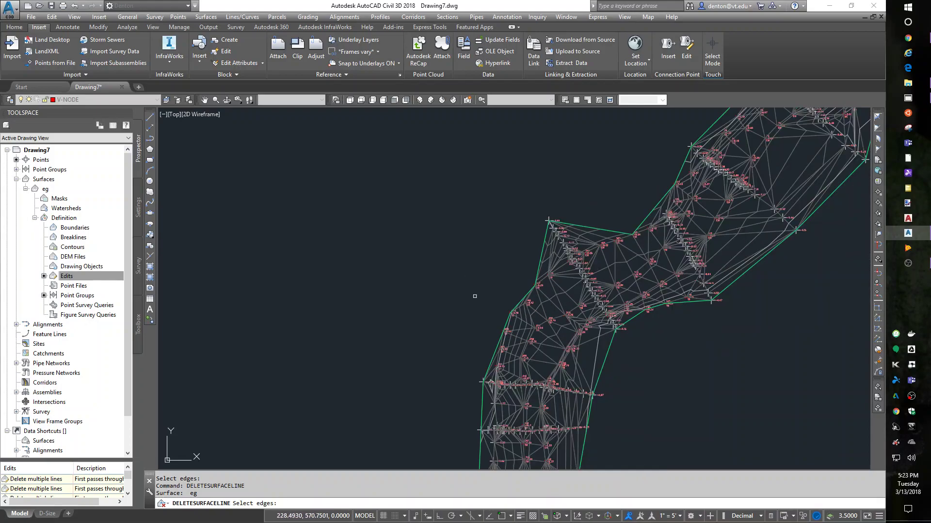
{"action": "middle_click_drag", "start_coordinate": [471, 280], "coordinate": [519, 195]}
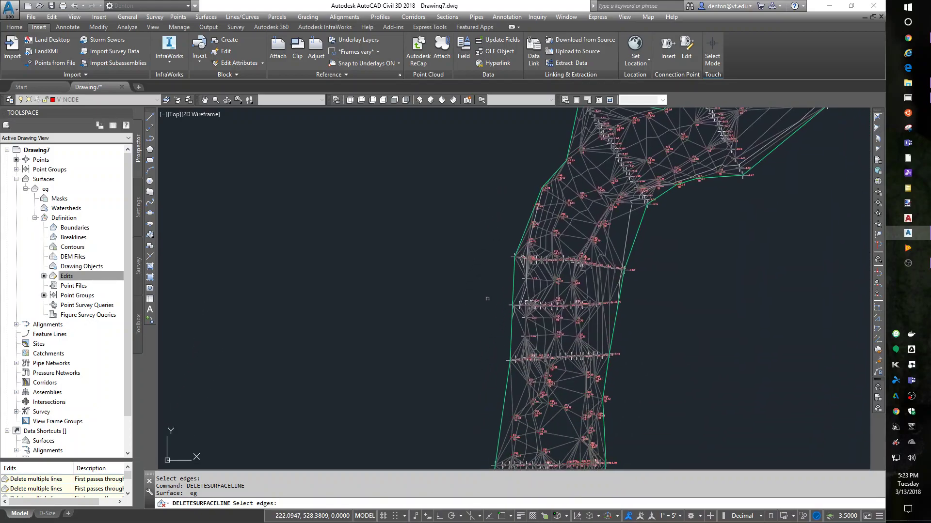
{"action": "middle_click_drag", "start_coordinate": [487, 299], "coordinate": [490, 233]}
{"action": "middle_click_drag", "start_coordinate": [484, 333], "coordinate": [477, 267]}
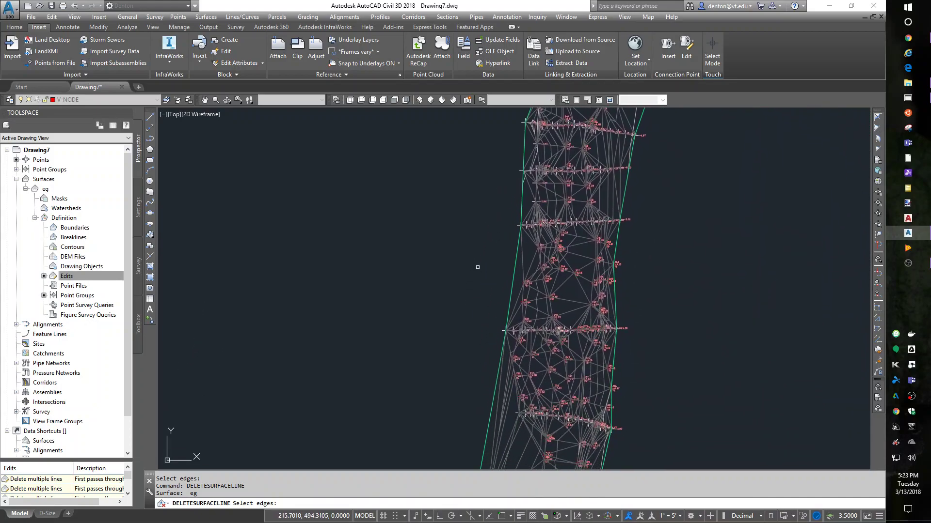
{"action": "left_click", "coordinate": [527, 252]}
{"action": "left_click", "coordinate": [419, 233]}
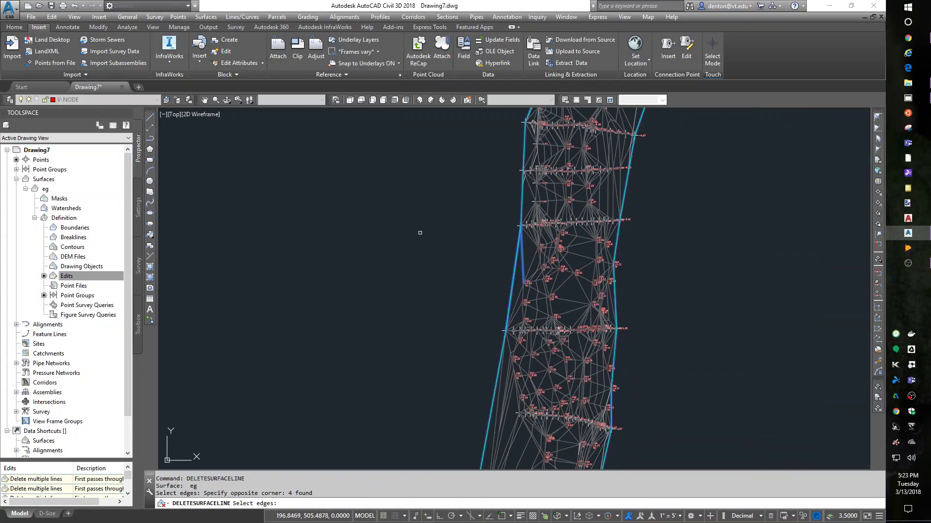
{"action": "key", "text": "Return"}
Step: Delete the long west-bank surface lines bypassing the cross-sections in the middle of the reach, and finish the line deletion
{"action": "middle_click_drag", "start_coordinate": [467, 266], "coordinate": [473, 198]}
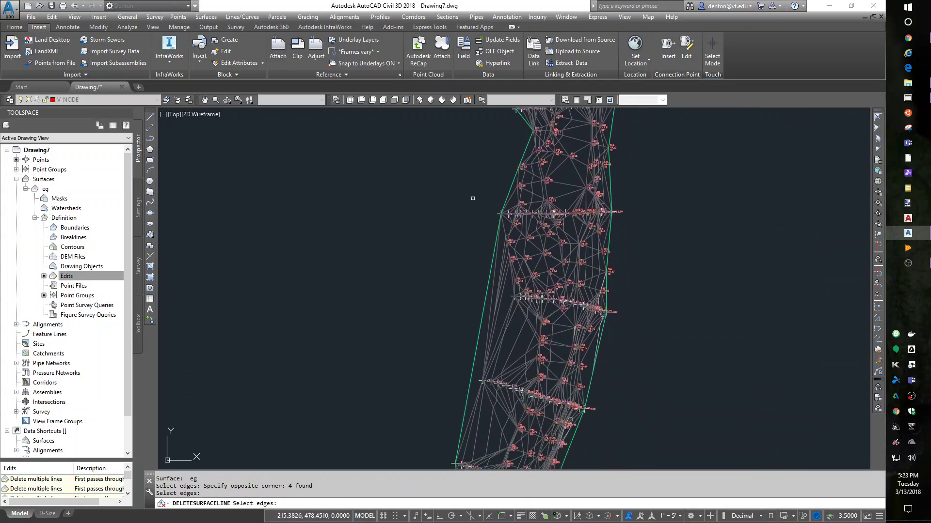
{"action": "left_click", "coordinate": [502, 319]}
{"action": "left_click", "coordinate": [422, 299]}
{"action": "key", "text": "Return"}
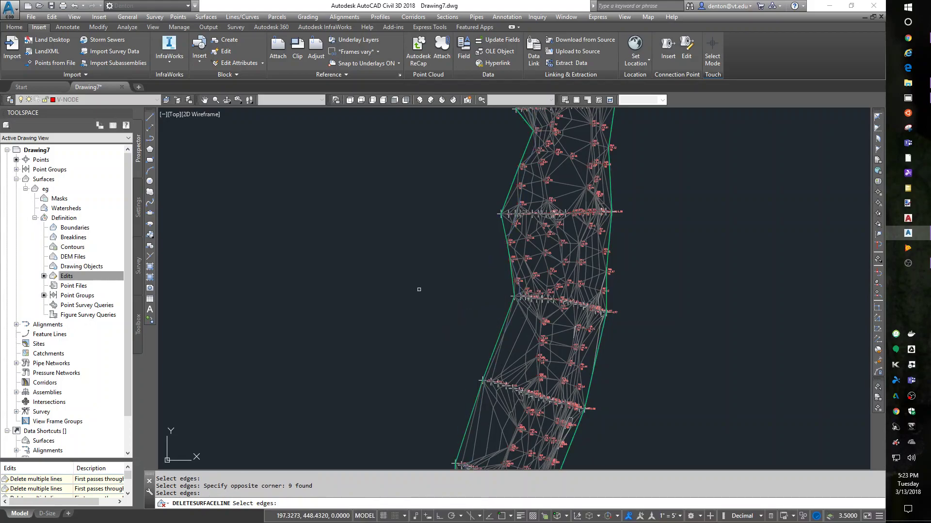
{"action": "scroll", "coordinate": [436, 310], "scroll_direction": "down", "scroll_amount": 2}
{"action": "middle_click_drag", "start_coordinate": [451, 326], "coordinate": [457, 234]}
{"action": "middle_click_drag", "start_coordinate": [432, 349], "coordinate": [433, 289]}
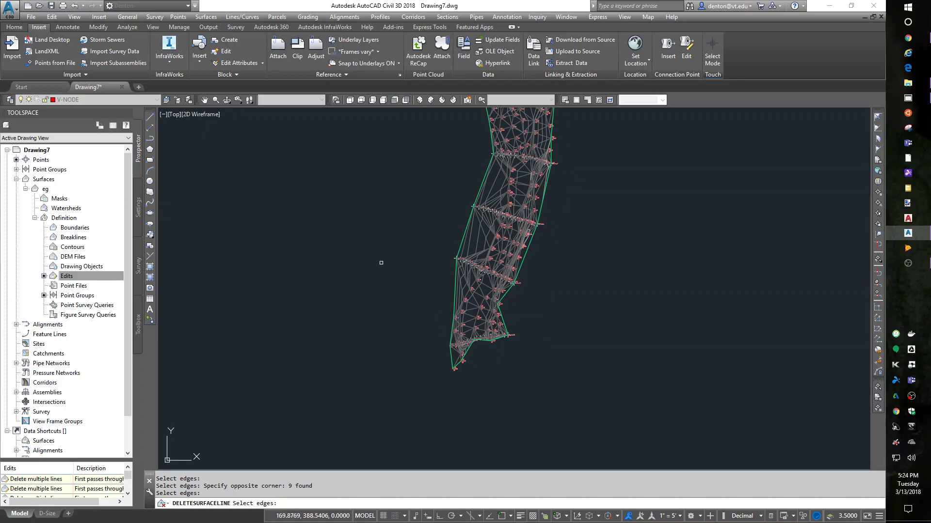
{"action": "key", "text": "Return"}
{"action": "scroll", "coordinate": [596, 282], "scroll_direction": "down", "scroll_amount": 2}
{"action": "scroll", "coordinate": [687, 271], "scroll_direction": "down", "scroll_amount": 2}
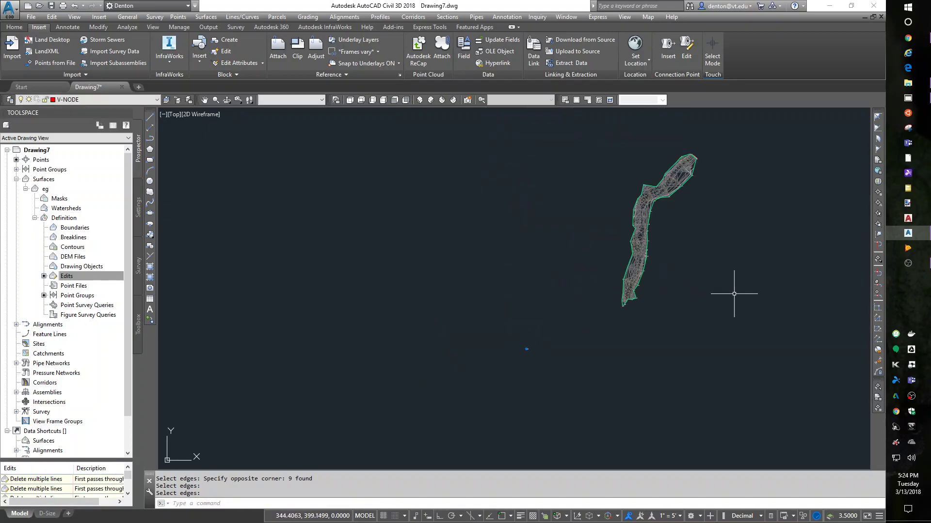
{"action": "middle_click_drag", "start_coordinate": [736, 295], "coordinate": [622, 312]}
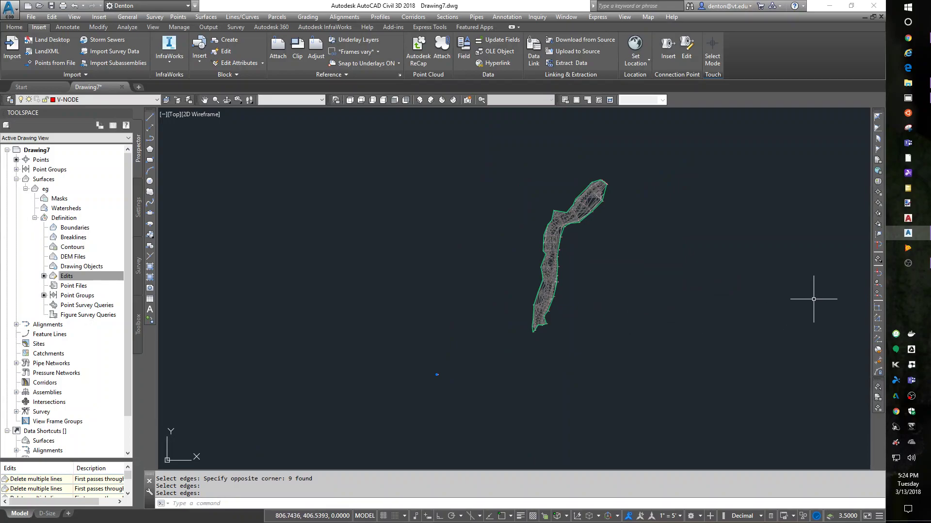
Step: Switch to the D-Size layout, activate its viewport's model space and zoom to the drawing extents
{"action": "left_click", "coordinate": [47, 513]}
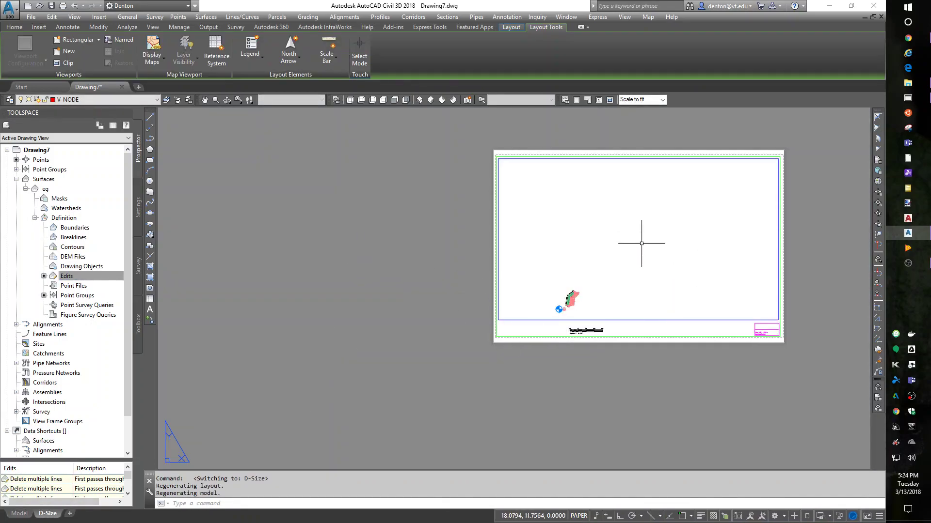
{"action": "double_click", "coordinate": [646, 250]}
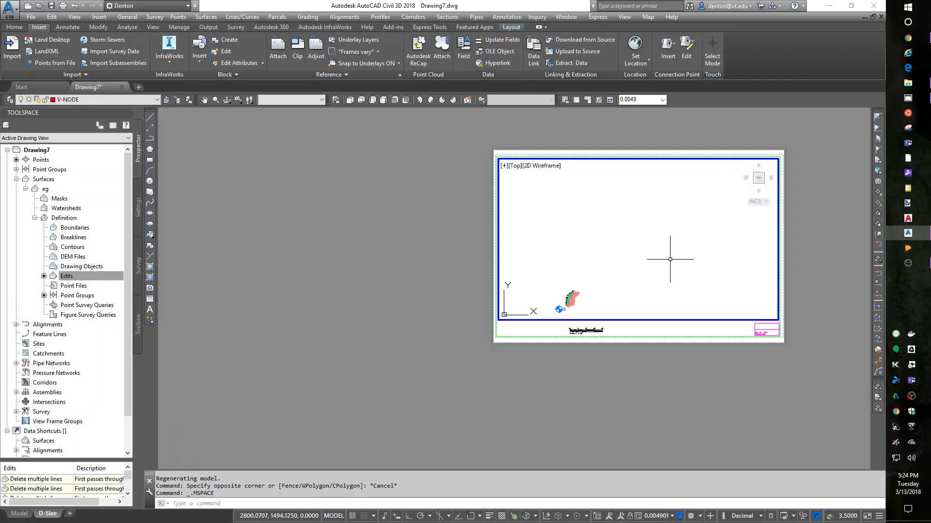
{"action": "type", "text": "z"}
{"action": "key", "text": "Return"}
{"action": "type", "text": "e"}
{"action": "key", "text": "Return"}
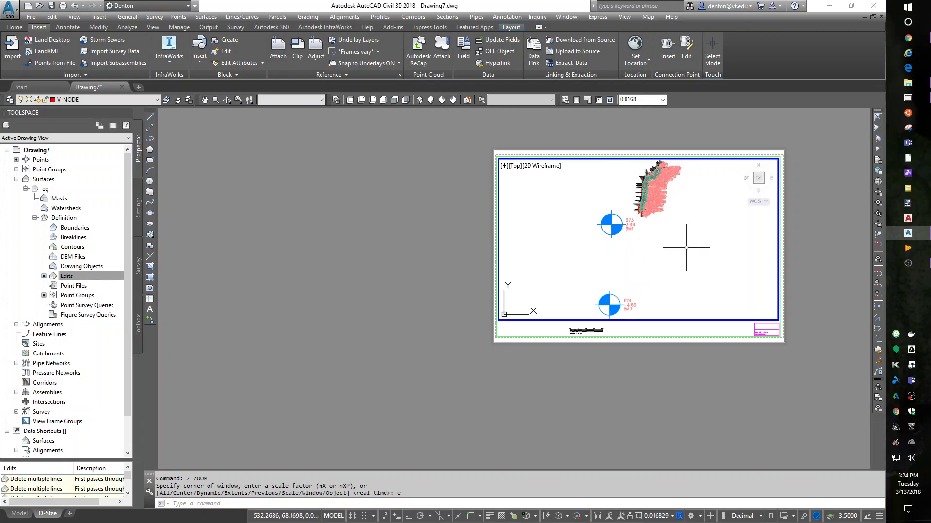
Step: Draw a short diagonal line rising to the northeast in the open area southeast of the stream reach
{"action": "type", "text": "1"}
{"action": "key", "text": "Return"}
{"action": "left_click", "coordinate": [661, 244]}
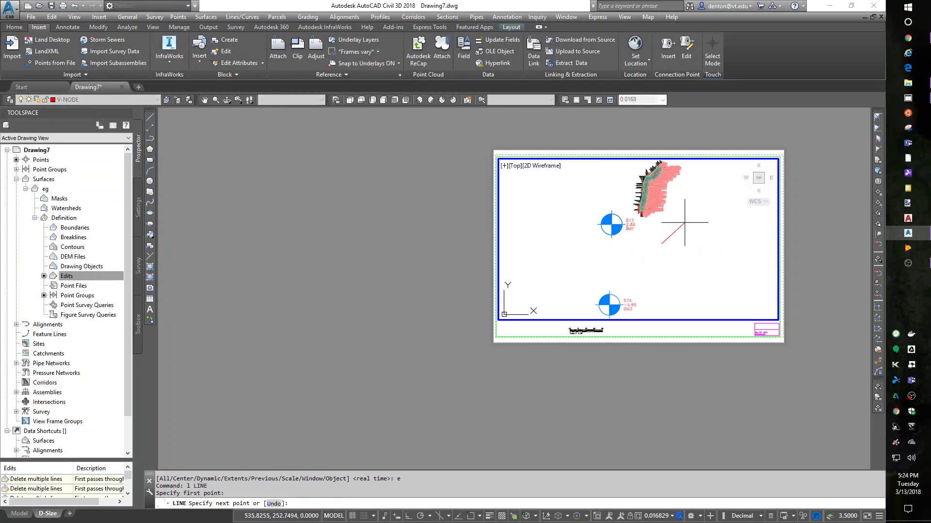
{"action": "left_click", "coordinate": [683, 221]}
{"action": "key", "text": "Return"}
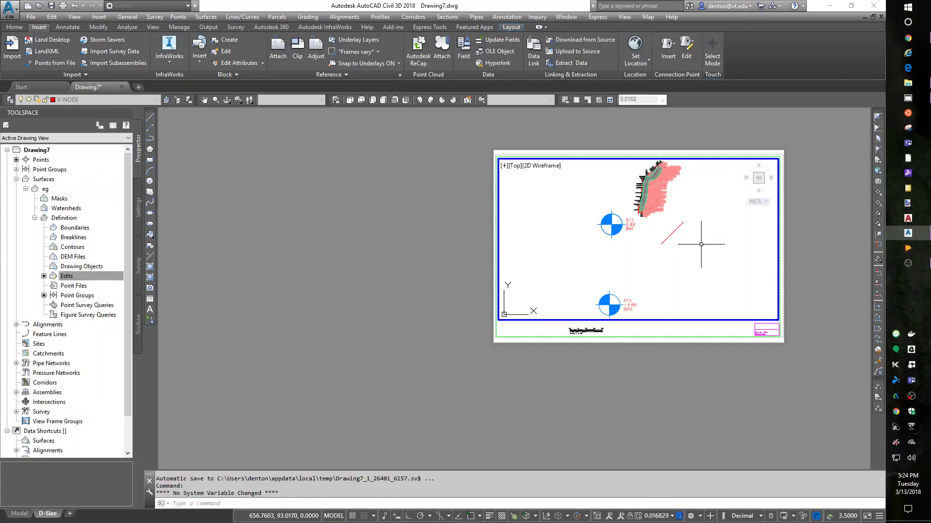
Step: Align the UCS to the diagonal line with the Object option, picking the line near its lower end
{"action": "type", "text": "ucs"}
{"action": "key", "text": "Return"}
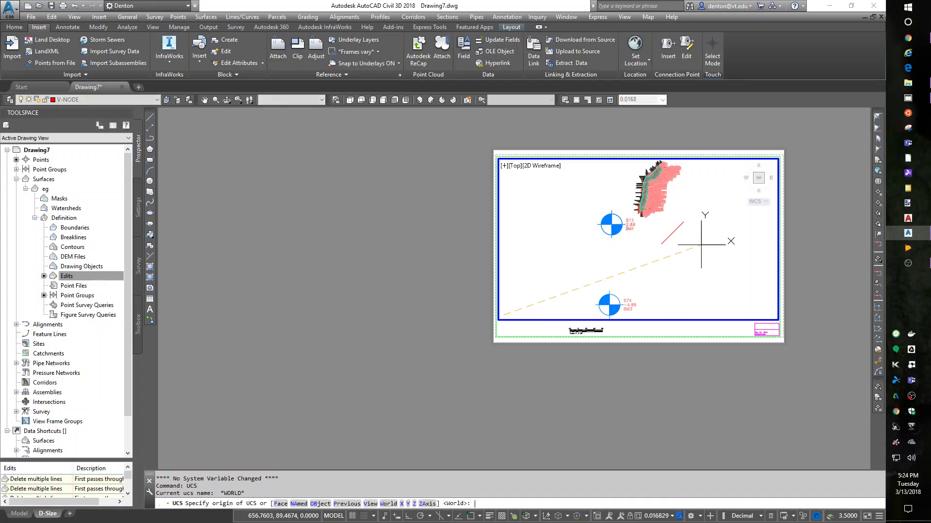
{"action": "type", "text": "ob"}
{"action": "key", "text": "Return"}
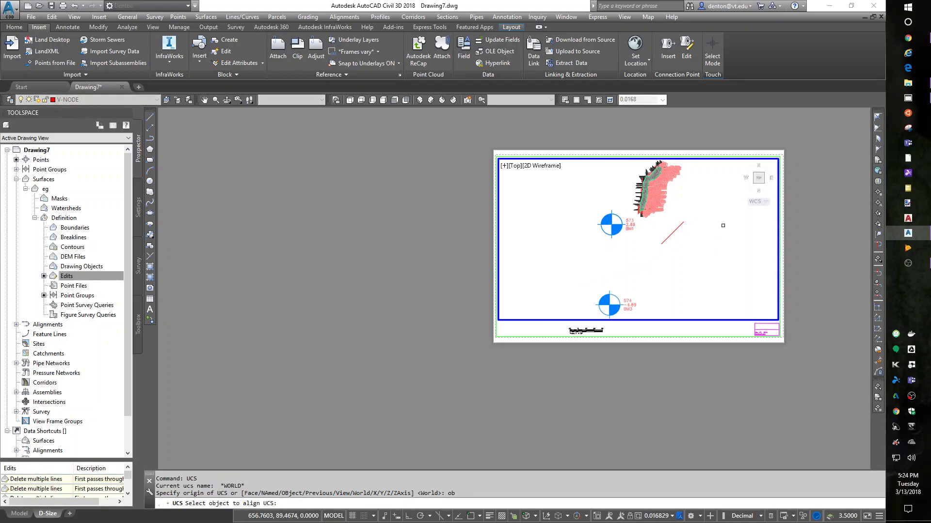
{"action": "left_click", "coordinate": [661, 245]}
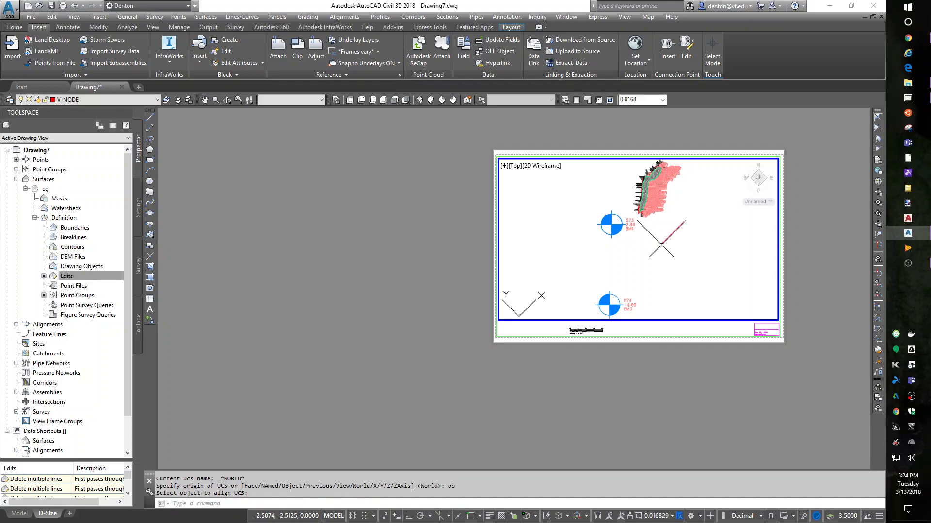
Step: Rotate the viewport to the plan view of the current UCS and bring the stream reach into its middle
{"action": "type", "text": "plan"}
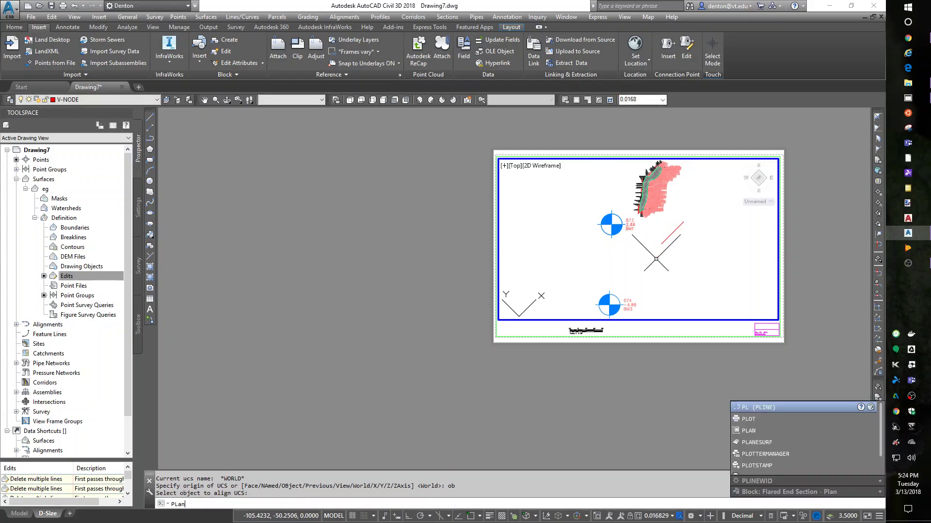
{"action": "key", "text": "Return"}
{"action": "key", "text": "Return"}
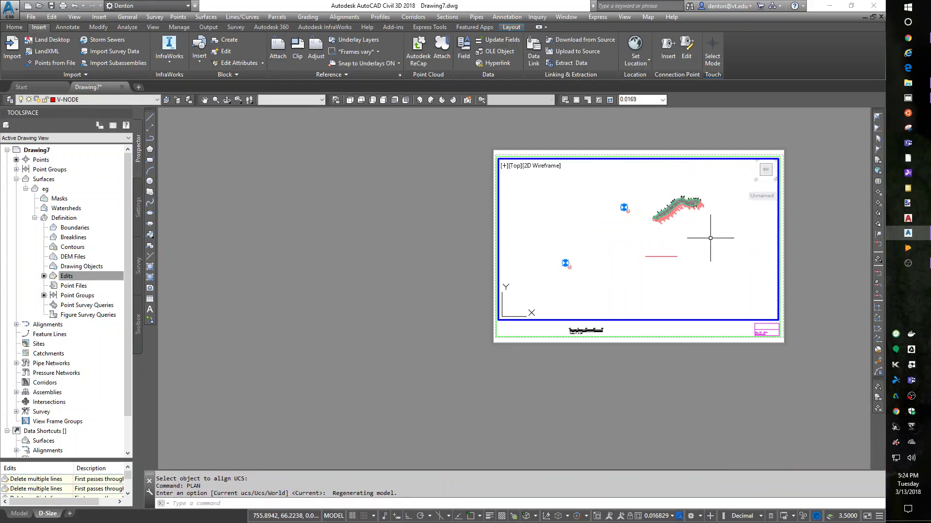
{"action": "middle_click_drag", "start_coordinate": [668, 202], "coordinate": [665, 271]}
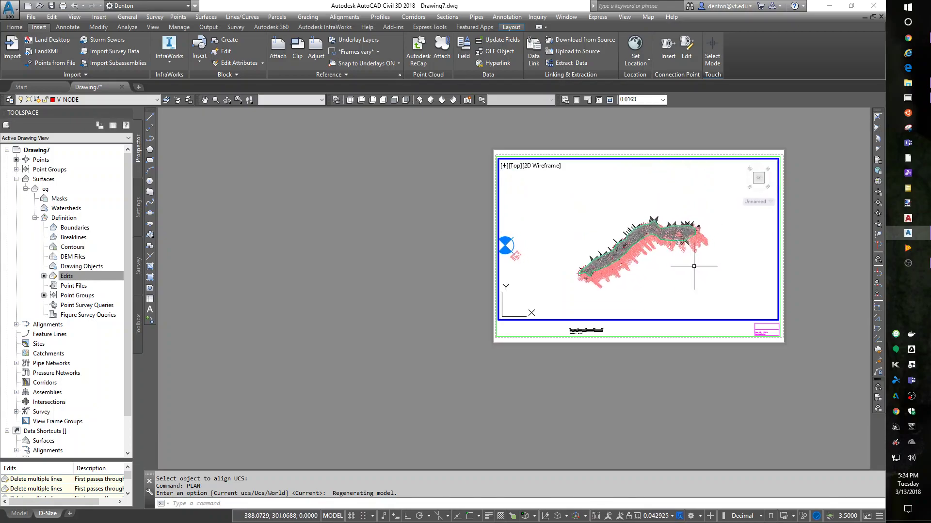
Step: Zoom the viewport to a window around the stream reach and regenerate the model
{"action": "type", "text": "z"}
{"action": "key", "text": "Return"}
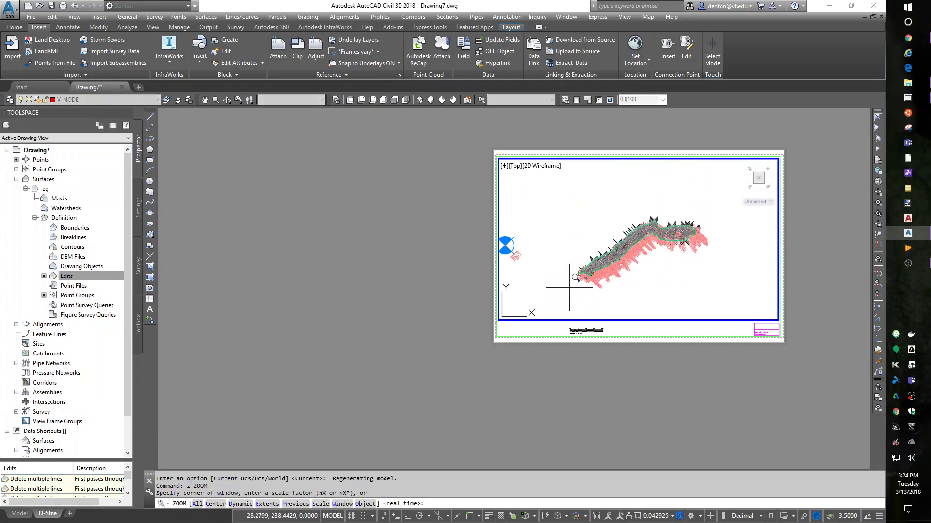
{"action": "left_click", "coordinate": [574, 293]}
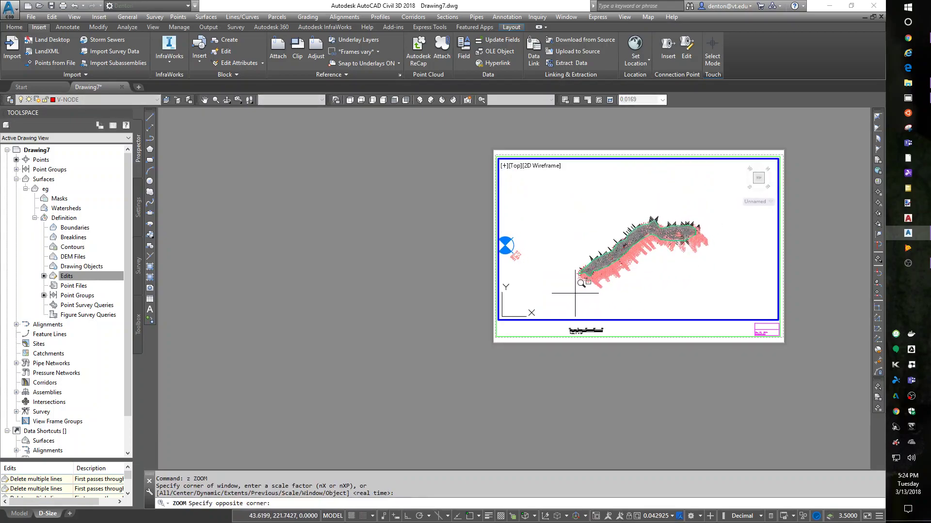
{"action": "left_click", "coordinate": [698, 216]}
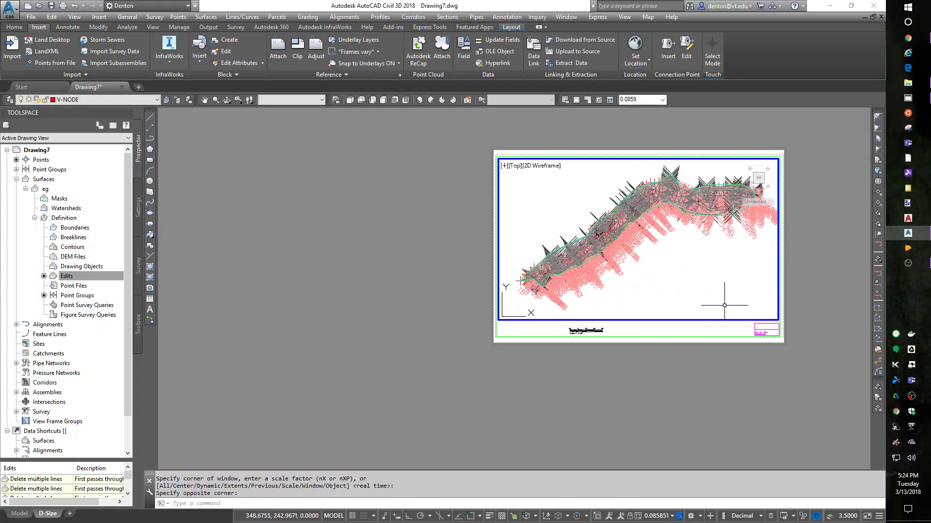
{"action": "type", "text": "re"}
{"action": "key", "text": "Return"}
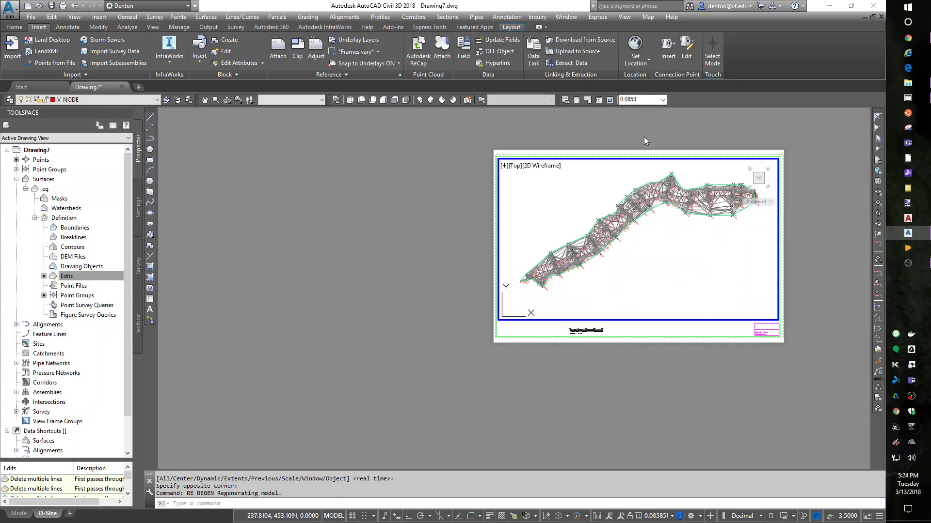
Step: Try a viewport scale of 1" = 30' and dock the displaced viewports toolbar back in its row
{"action": "left_click", "coordinate": [642, 99]}
{"action": "type", "text": "1:30"}
{"action": "key", "text": "Return"}
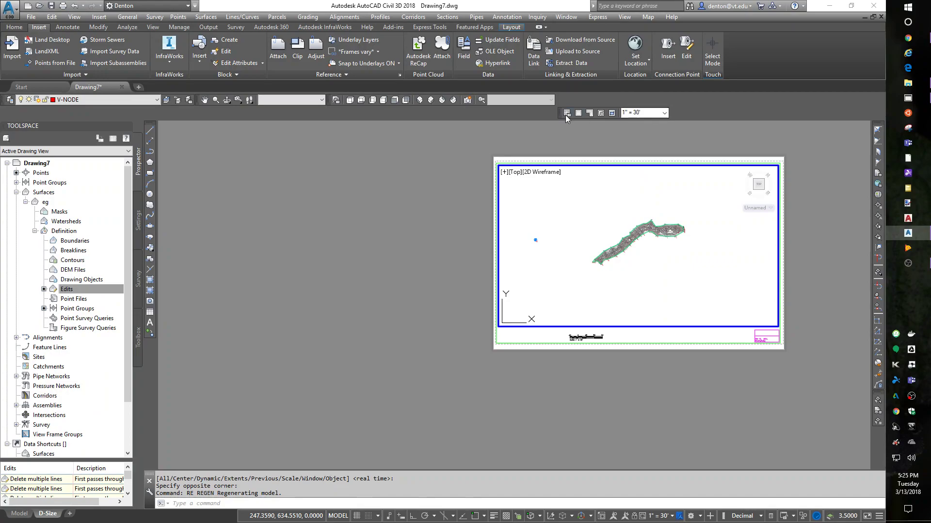
{"action": "left_click_drag", "start_coordinate": [561, 111], "coordinate": [561, 99]}
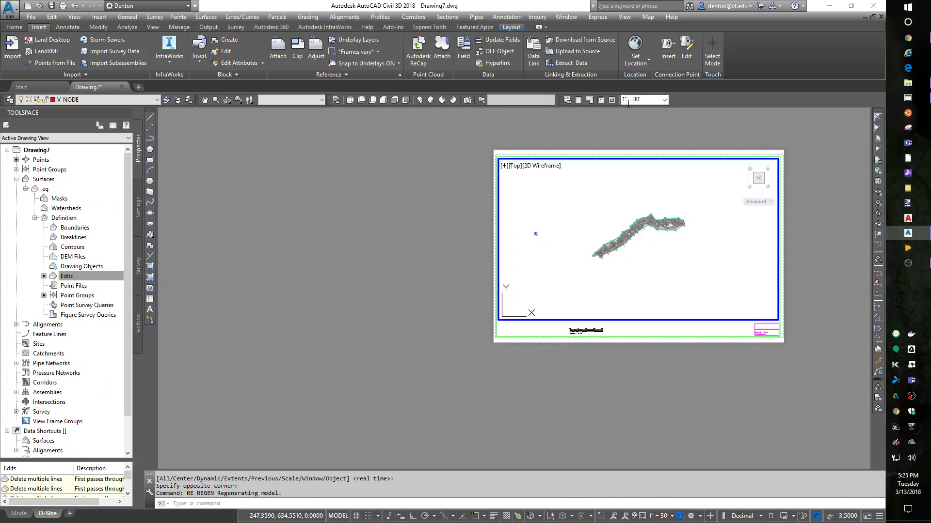
Step: Set the viewport scale to 1" = 10'
{"action": "left_click", "coordinate": [635, 100]}
{"action": "double_click", "coordinate": [636, 100]}
{"action": "type", "text": "10'"}
{"action": "key", "text": "Return"}
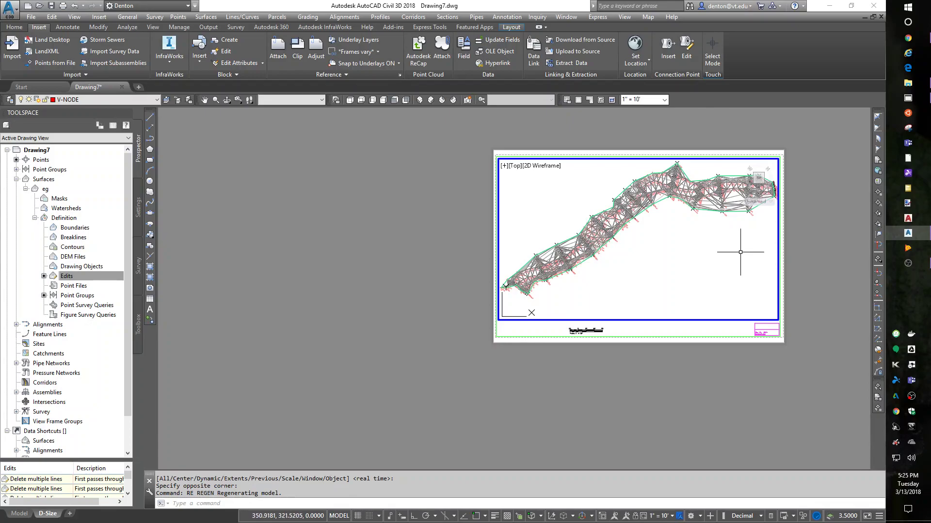
Step: Return to paper space and lock the display of the layout's viewport
{"action": "double_click", "coordinate": [694, 371]}
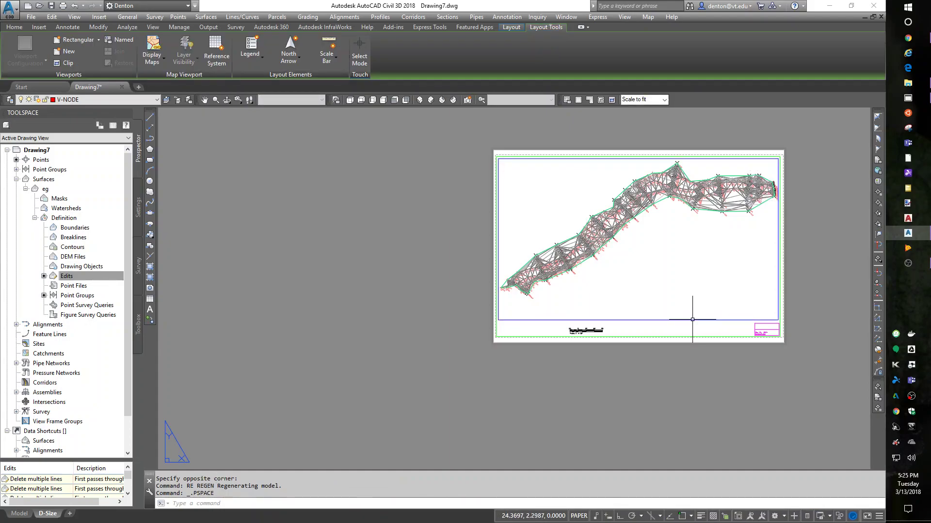
{"action": "left_click", "coordinate": [690, 321]}
{"action": "right_click", "coordinate": [705, 273]}
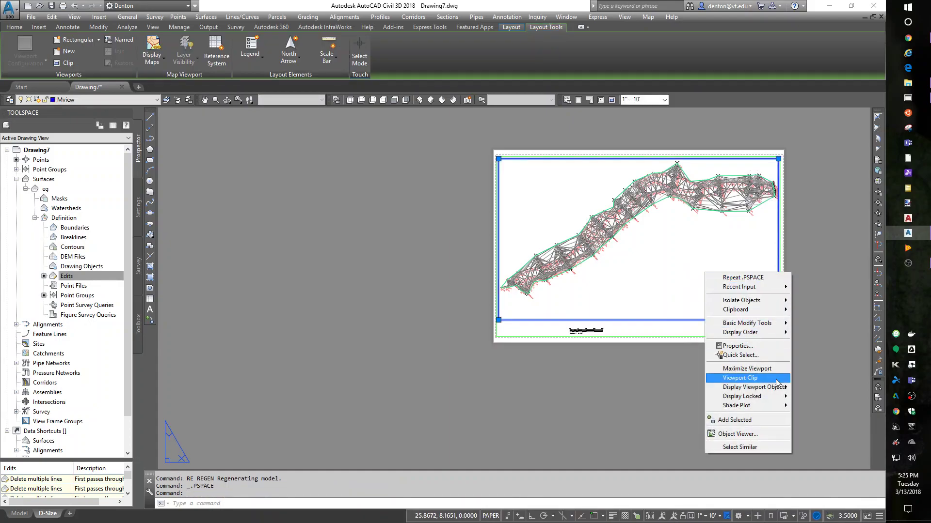
{"action": "mouse_move", "coordinate": [783, 402]}
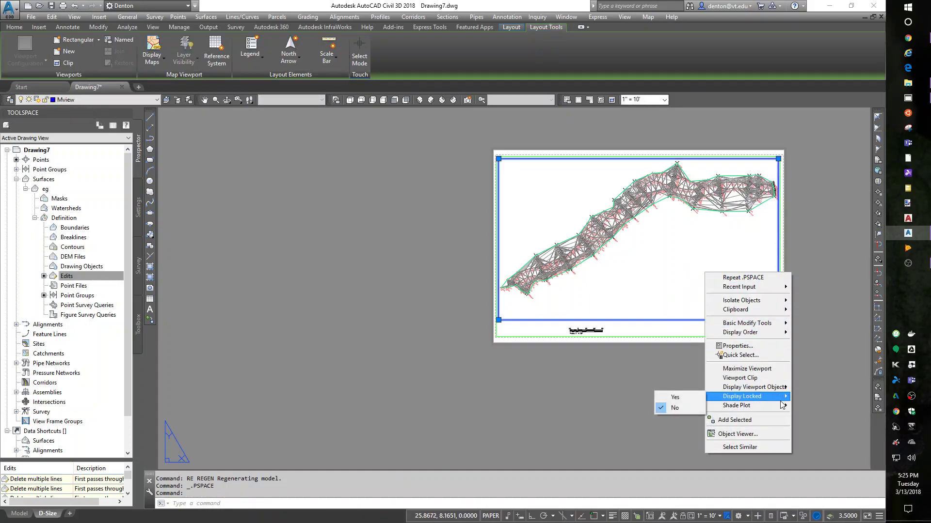
{"action": "left_click", "coordinate": [671, 399]}
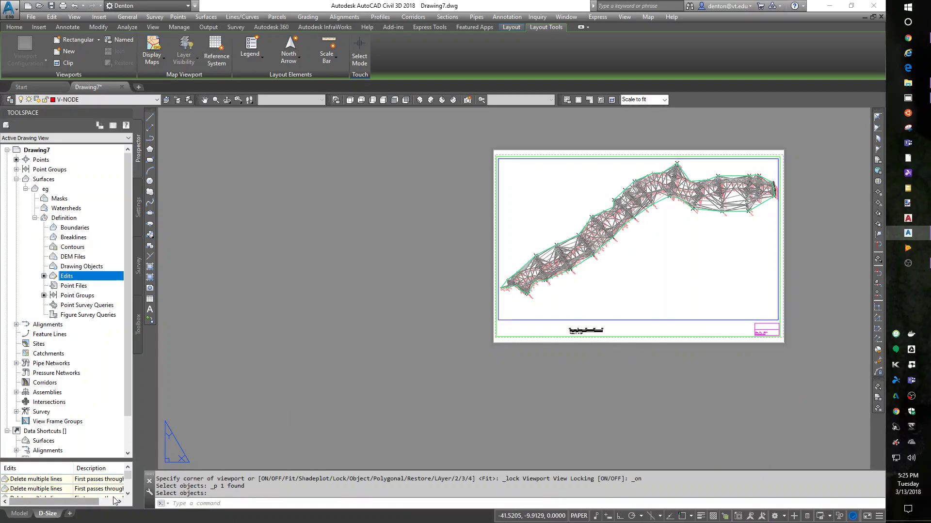
Step: Switch to model space and choose north arrow.dwg from the VT CAD Tools folder as the block to insert
{"action": "left_click", "coordinate": [19, 514]}
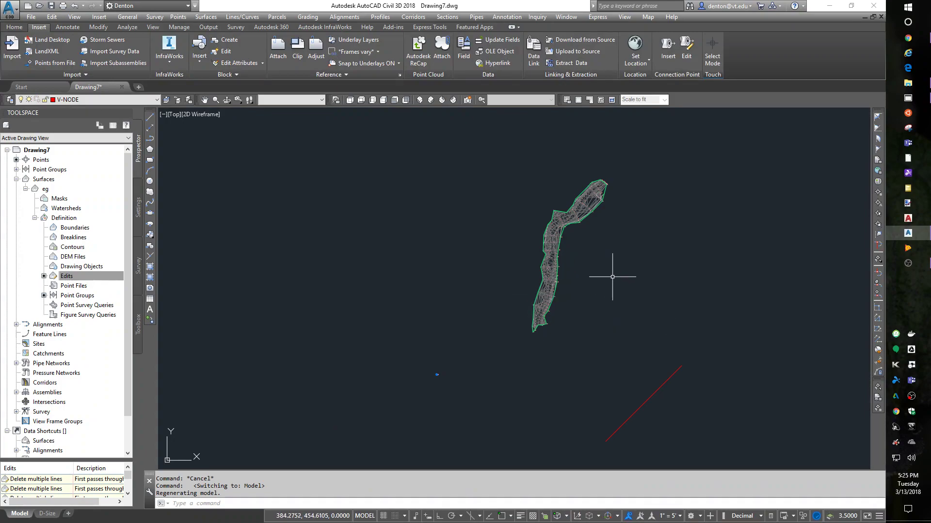
{"action": "type", "text": "i"}
{"action": "key", "text": "Return"}
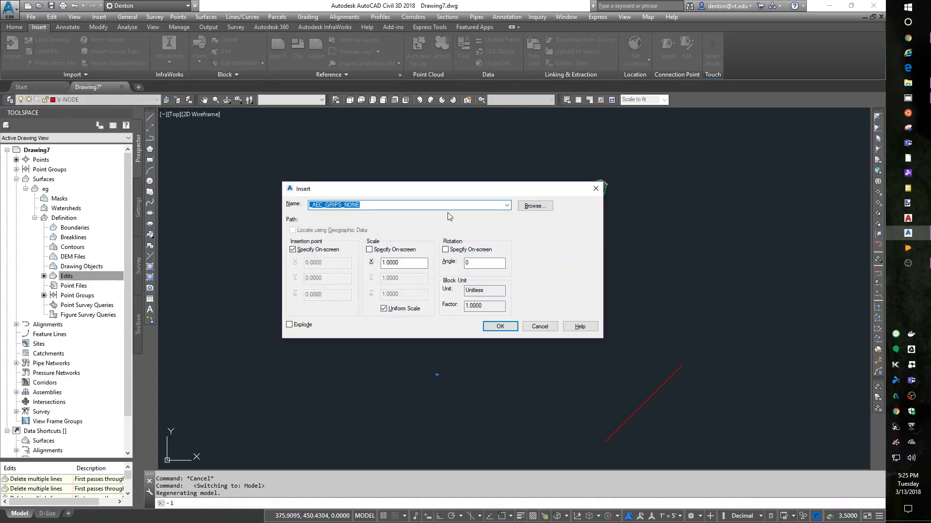
{"action": "left_click", "coordinate": [535, 206]}
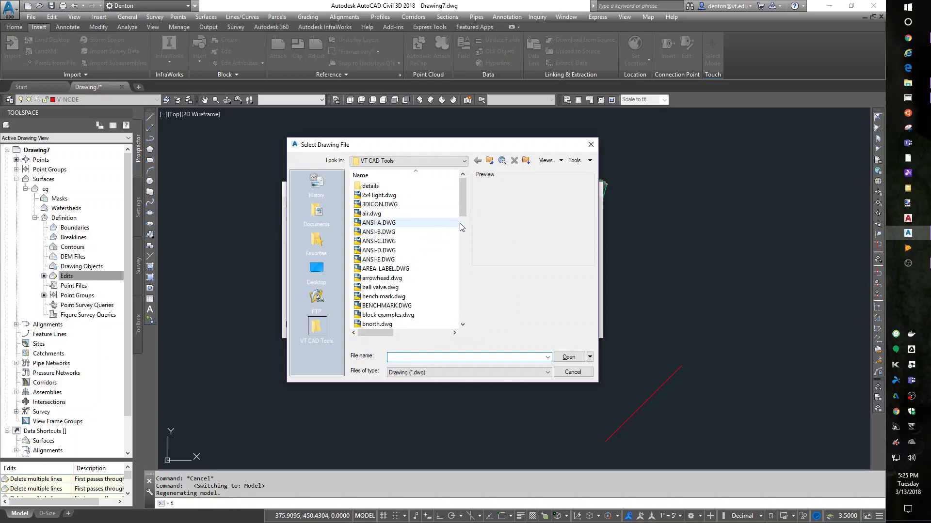
{"action": "left_click_drag", "start_coordinate": [463, 205], "coordinate": [470, 271]}
{"action": "left_click", "coordinate": [370, 251]}
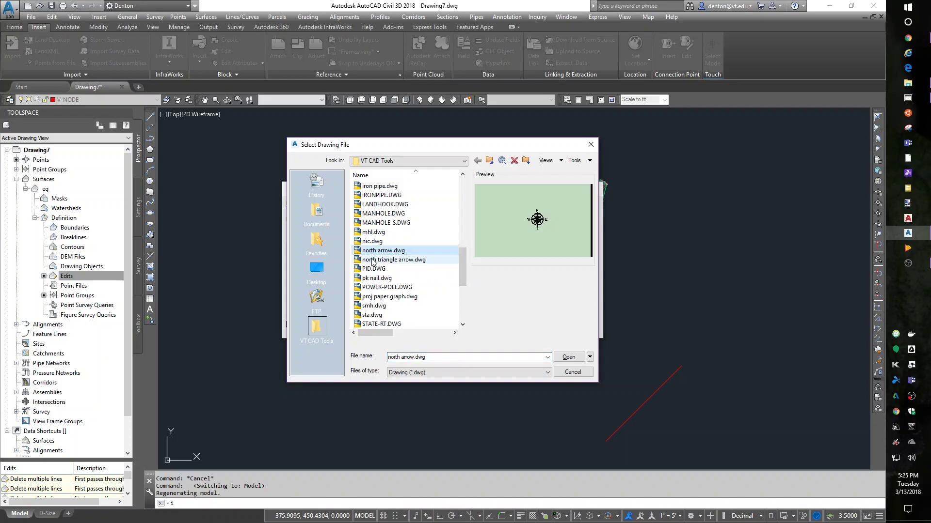
{"action": "left_click", "coordinate": [376, 262]}
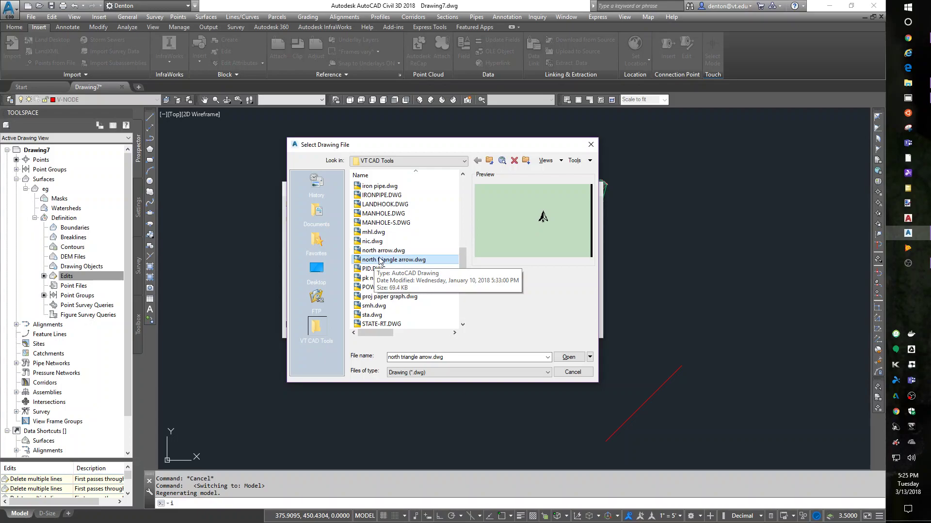
{"action": "left_click", "coordinate": [375, 251]}
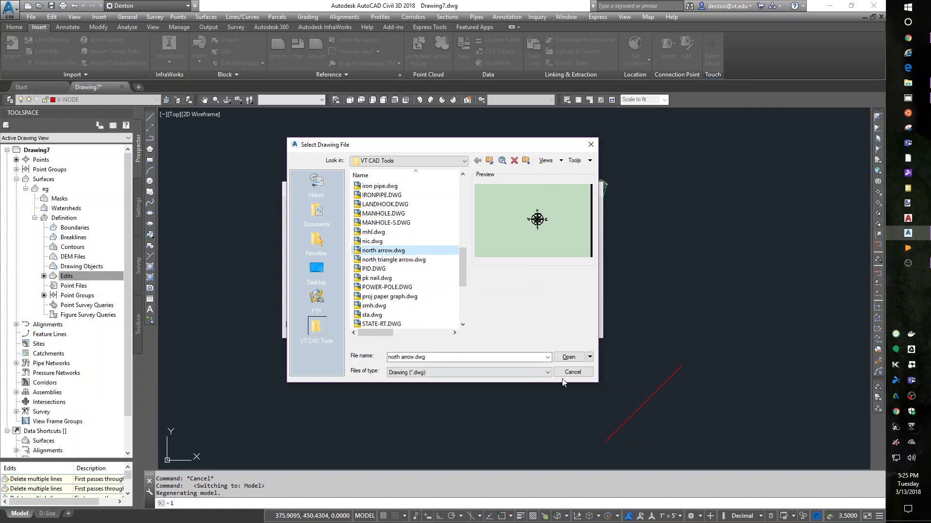
{"action": "left_click", "coordinate": [566, 357]}
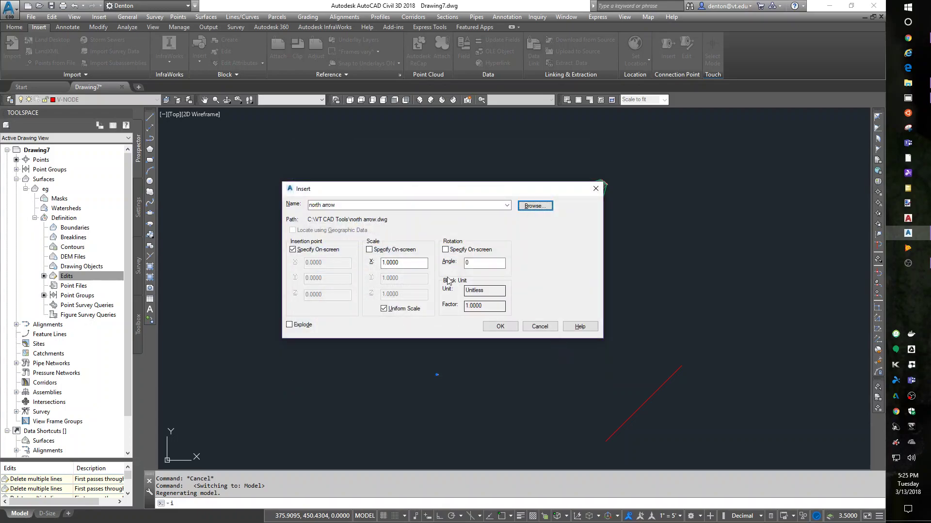
Step: Insert the north arrow block at a uniform scale of 10 just east of the middle of the stream reach
{"action": "left_click_drag", "start_coordinate": [426, 263], "coordinate": [383, 263]}
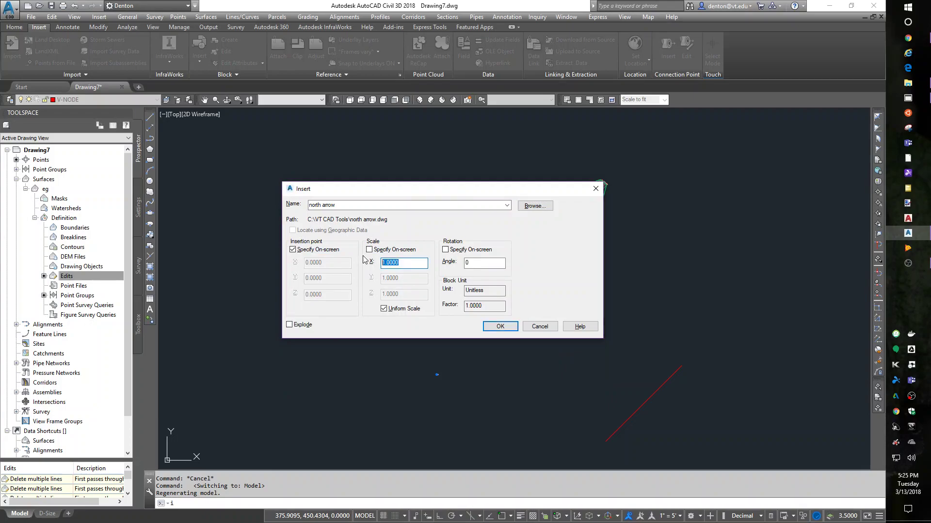
{"action": "type", "text": "10"}
{"action": "left_click", "coordinate": [503, 329]}
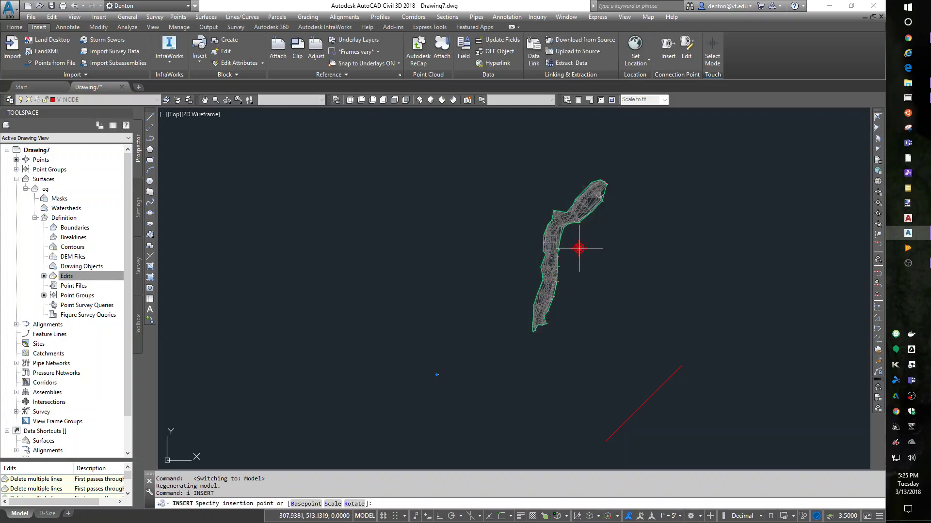
{"action": "left_click", "coordinate": [575, 250]}
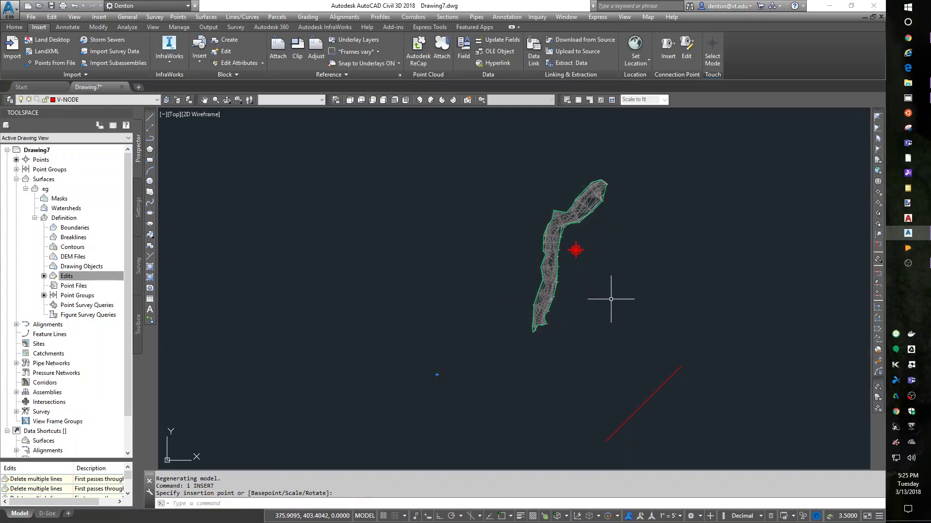
Step: Edit the eg surface's style to hide the Triangles component in plan view, and clear the selection
{"action": "scroll", "coordinate": [589, 292], "scroll_direction": "up", "scroll_amount": 2}
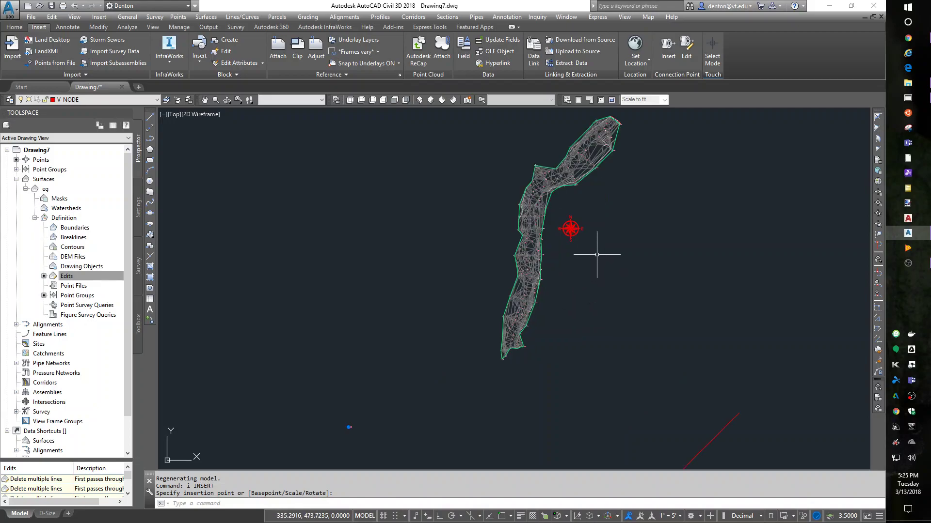
{"action": "scroll", "coordinate": [547, 187], "scroll_direction": "up", "scroll_amount": 3}
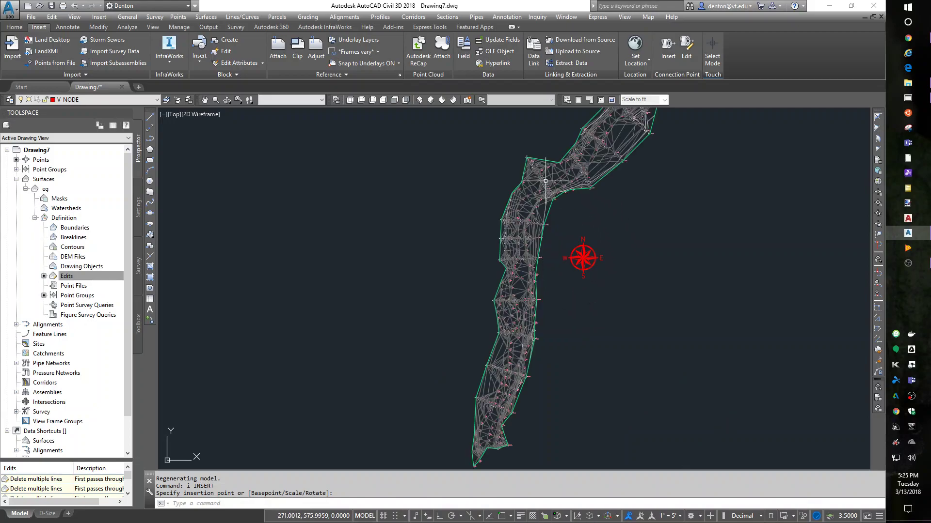
{"action": "left_click", "coordinate": [517, 194]}
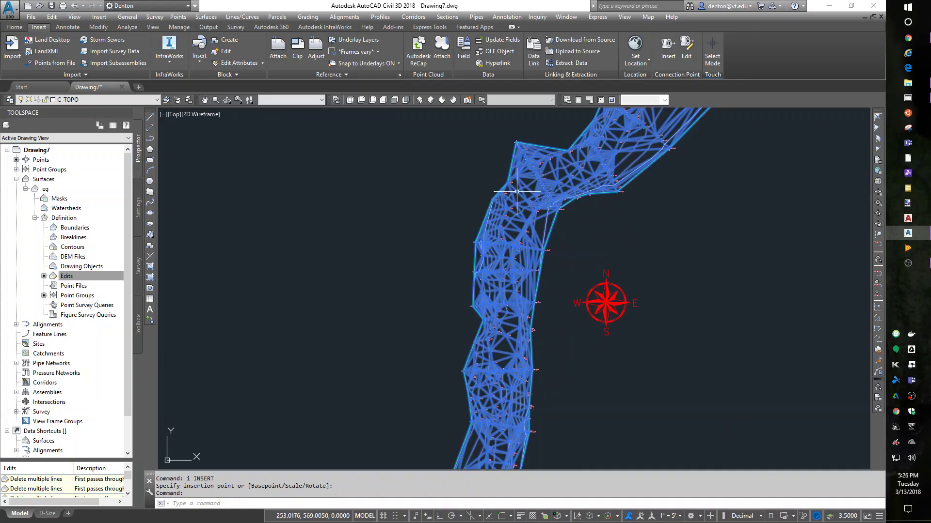
{"action": "key", "text": "Escape"}
{"action": "key", "text": "Escape"}
{"action": "left_click", "coordinate": [516, 215]}
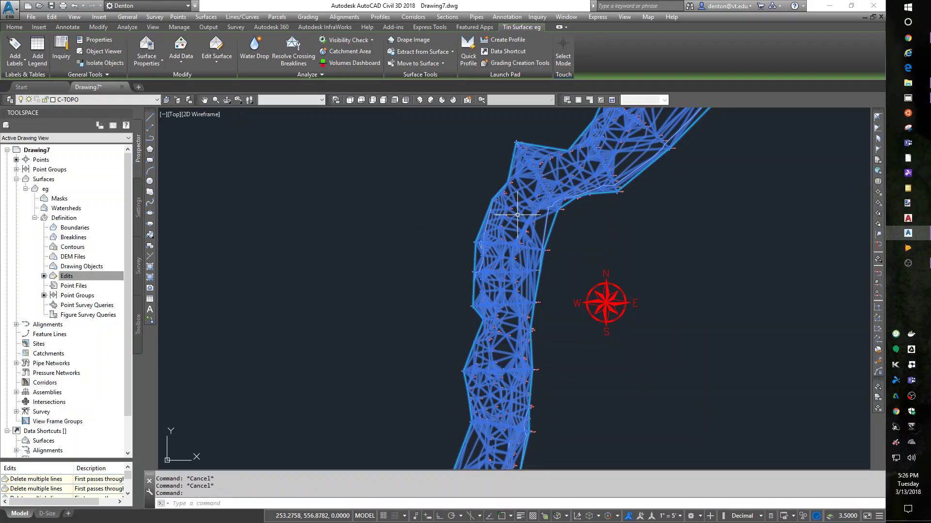
{"action": "right_click", "coordinate": [511, 214]}
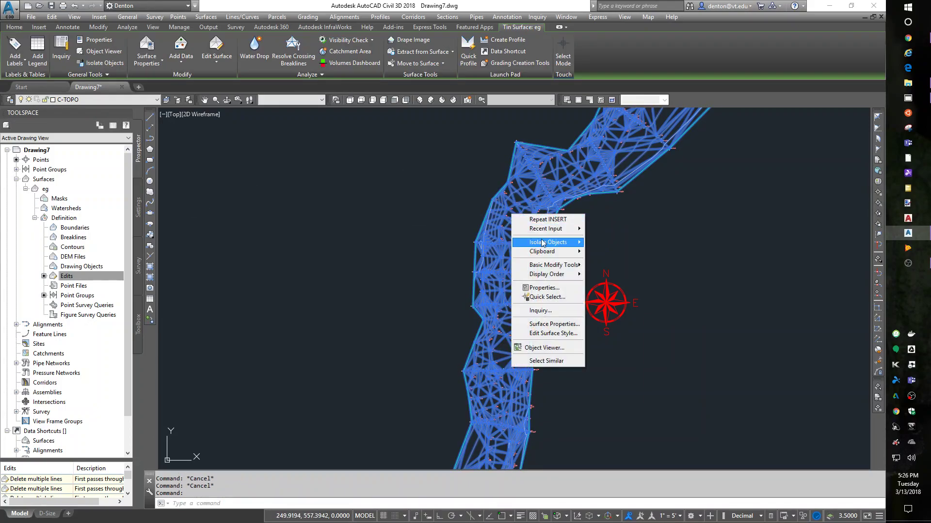
{"action": "left_click", "coordinate": [572, 335]}
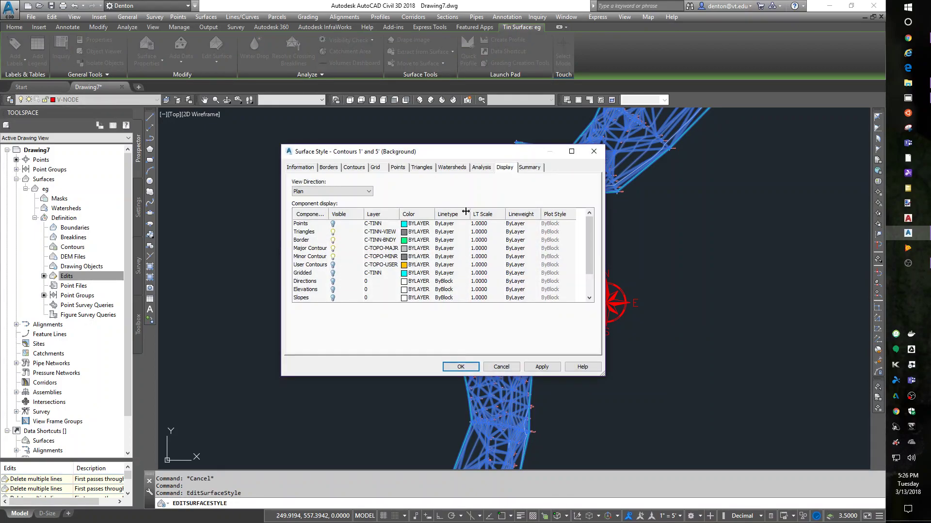
{"action": "left_click", "coordinate": [333, 232]}
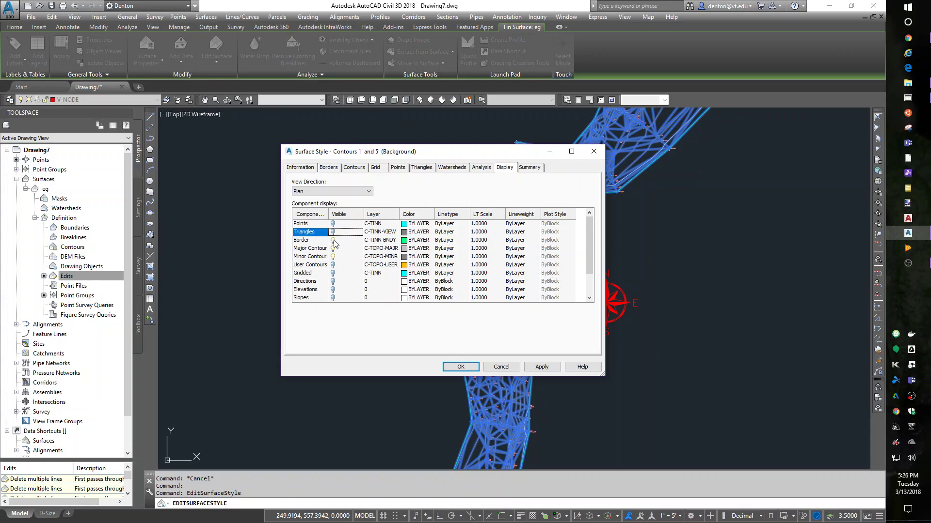
{"action": "left_click", "coordinate": [461, 366]}
{"action": "key", "text": "Escape"}
{"action": "key", "text": "Escape"}
{"action": "key", "text": "Escape"}
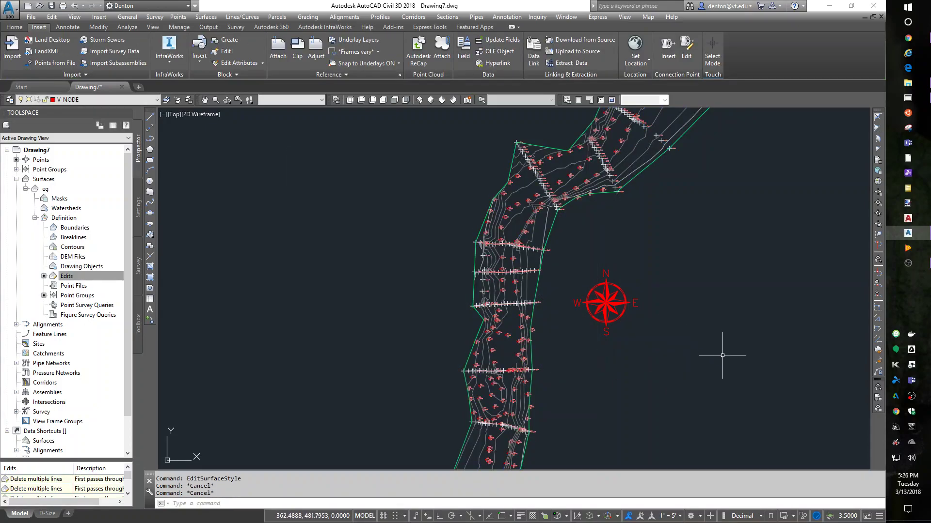
Step: Save the drawing as lab-12a in the 2018 folder under Documents
{"action": "scroll", "coordinate": [699, 328], "scroll_direction": "down", "scroll_amount": 1}
{"action": "scroll", "coordinate": [707, 325], "scroll_direction": "down", "scroll_amount": 2}
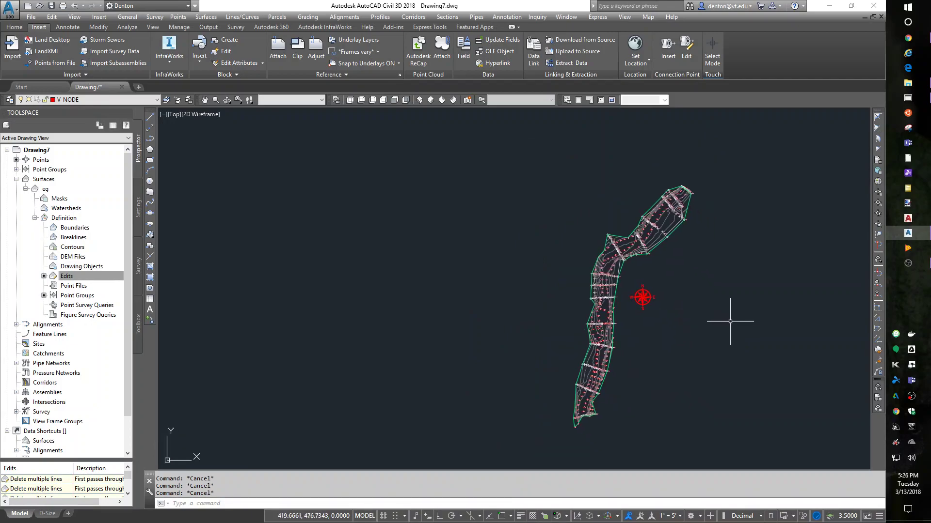
{"action": "key", "text": "ctrl+s"}
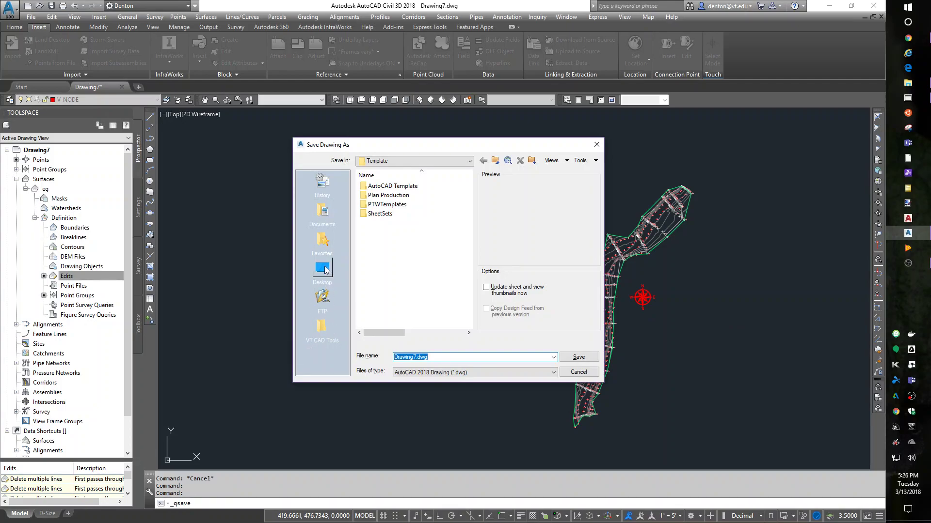
{"action": "left_click", "coordinate": [326, 224]}
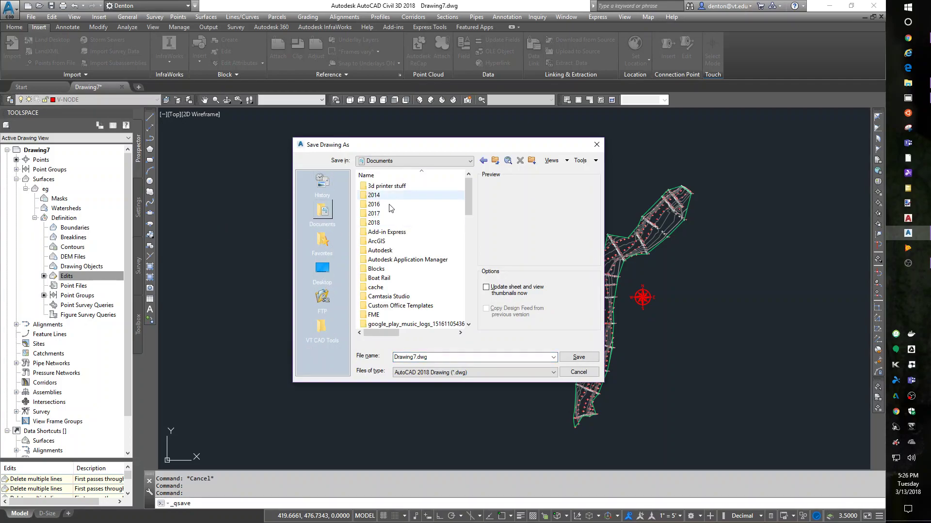
{"action": "double_click", "coordinate": [381, 224]}
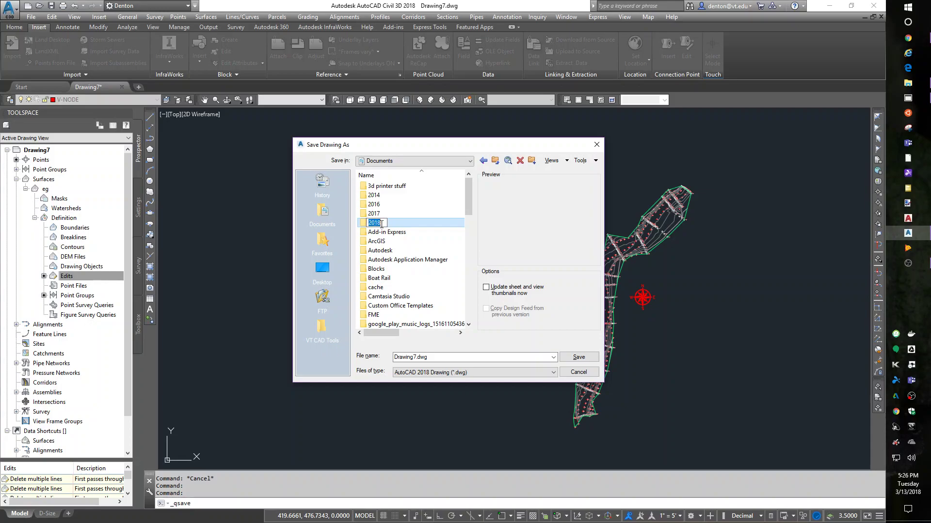
{"action": "left_click", "coordinate": [363, 224]}
{"action": "double_click", "coordinate": [362, 225]}
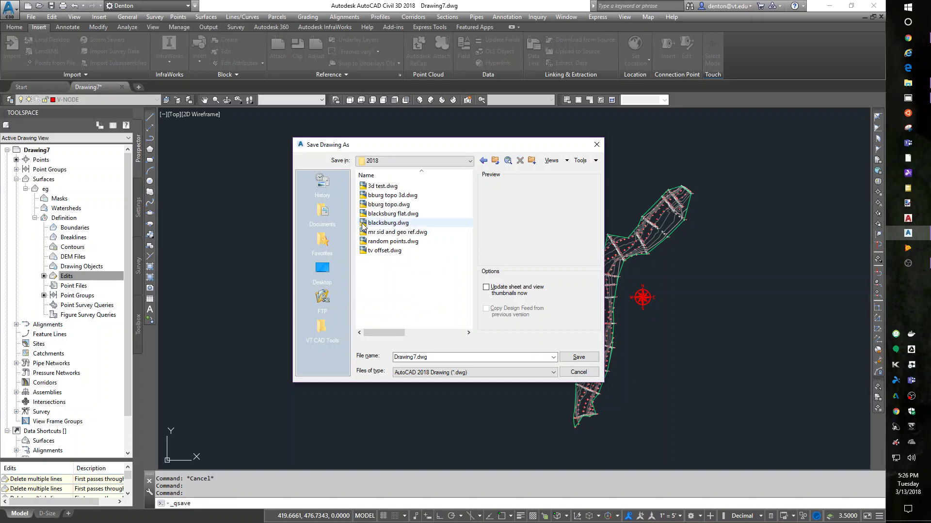
{"action": "left_click", "coordinate": [459, 357]}
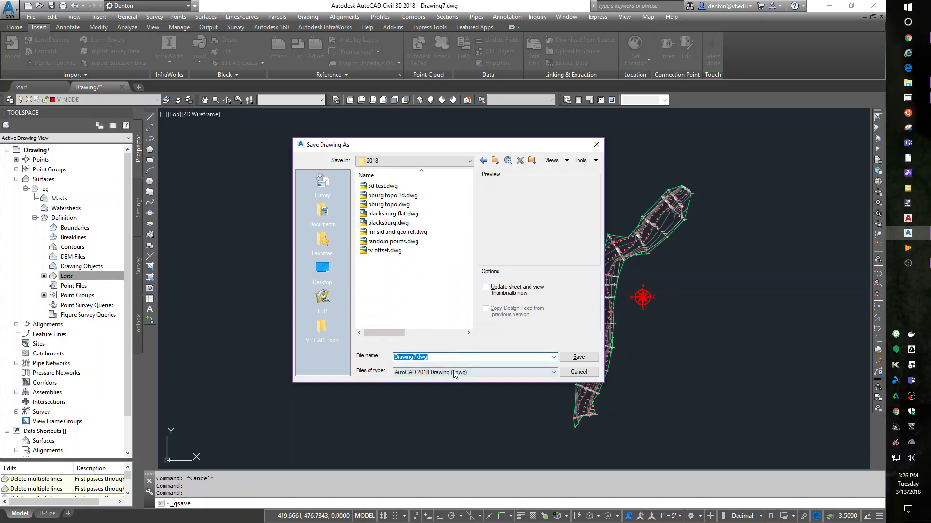
{"action": "type", "text": "lab"}
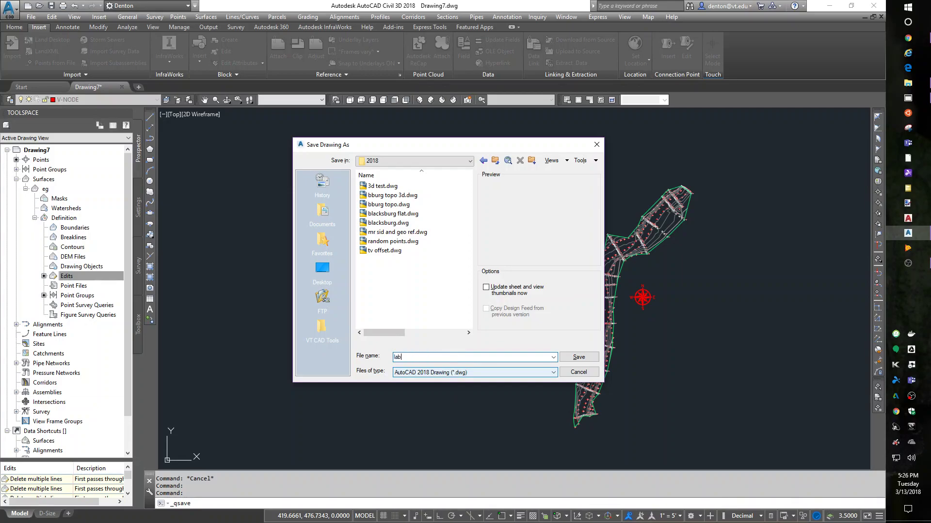
{"action": "type", "text": "-12a"}
{"action": "key", "text": "Return"}
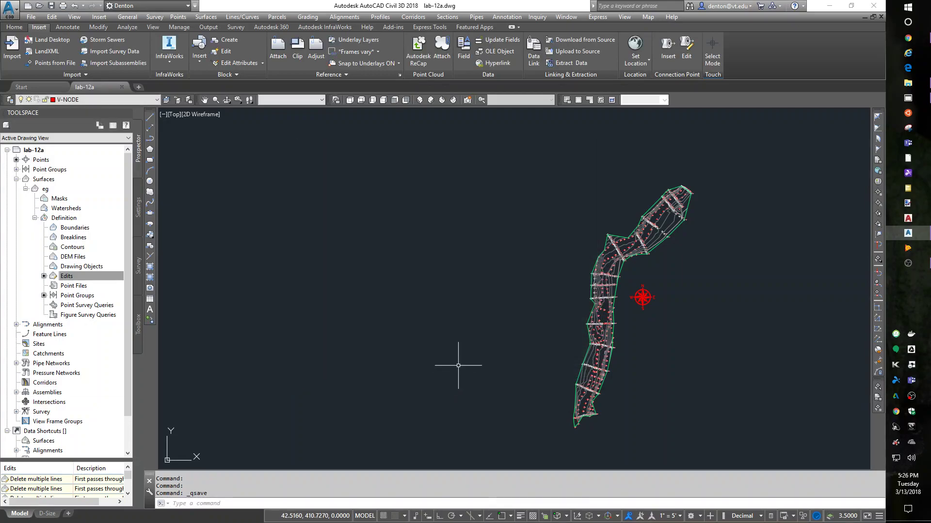
Step: In the D-Size layout, edit the graphic scale bar's attributes to drawing scale 10 and 10, X2 20, X3 30, and scale text 10'
{"action": "left_click", "coordinate": [47, 514]}
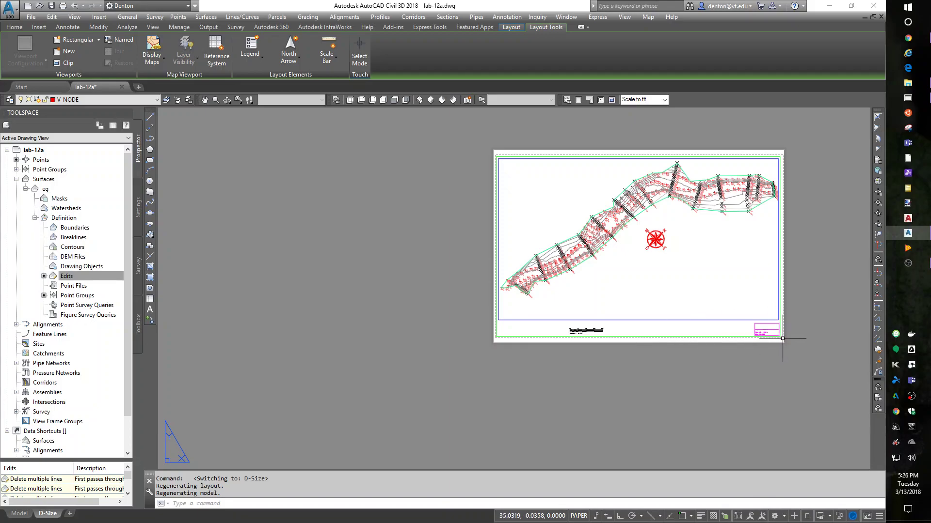
{"action": "scroll", "coordinate": [602, 327], "scroll_direction": "up", "scroll_amount": 5}
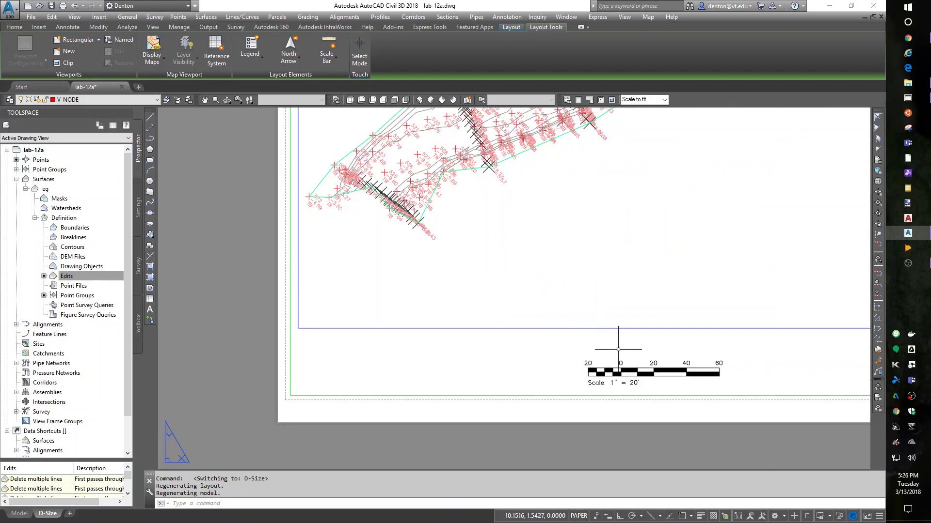
{"action": "key", "text": "Escape"}
{"action": "key", "text": "Escape"}
{"action": "key", "text": "Escape"}
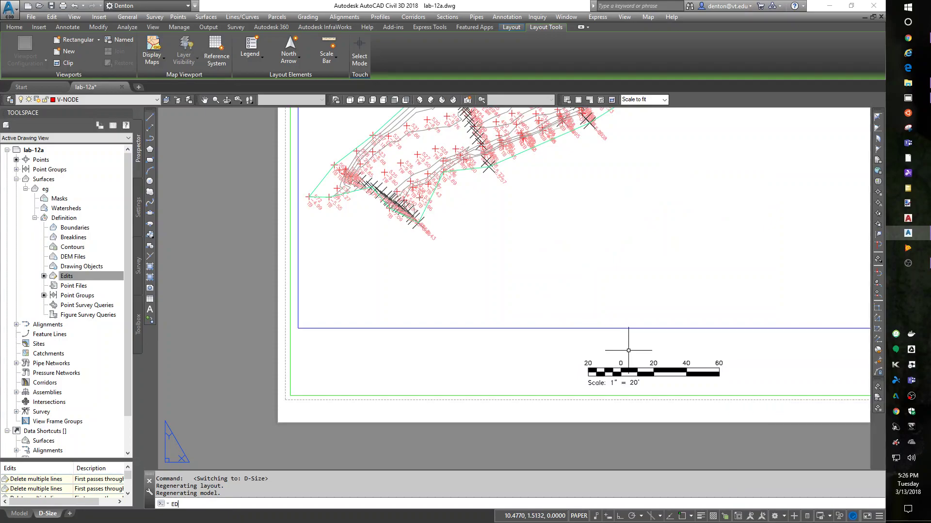
{"action": "type", "text": "ddat"}
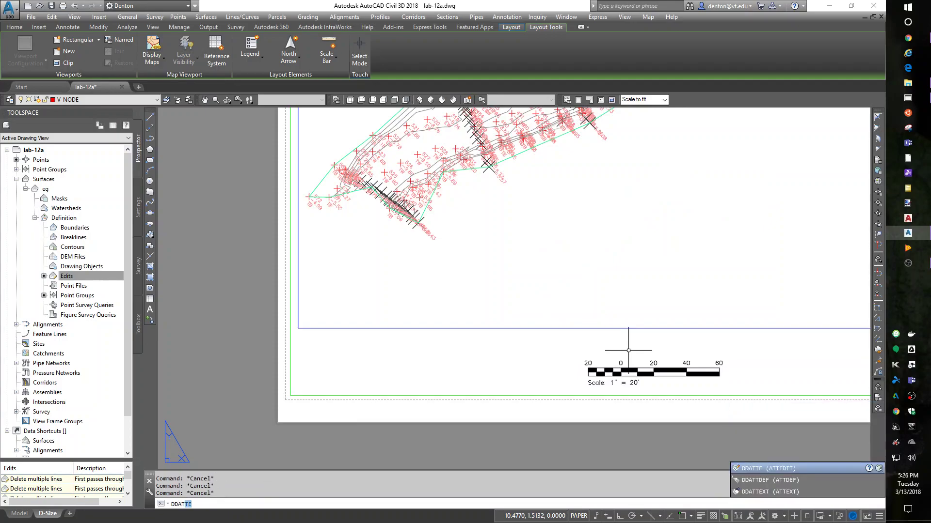
{"action": "key", "text": "Return"}
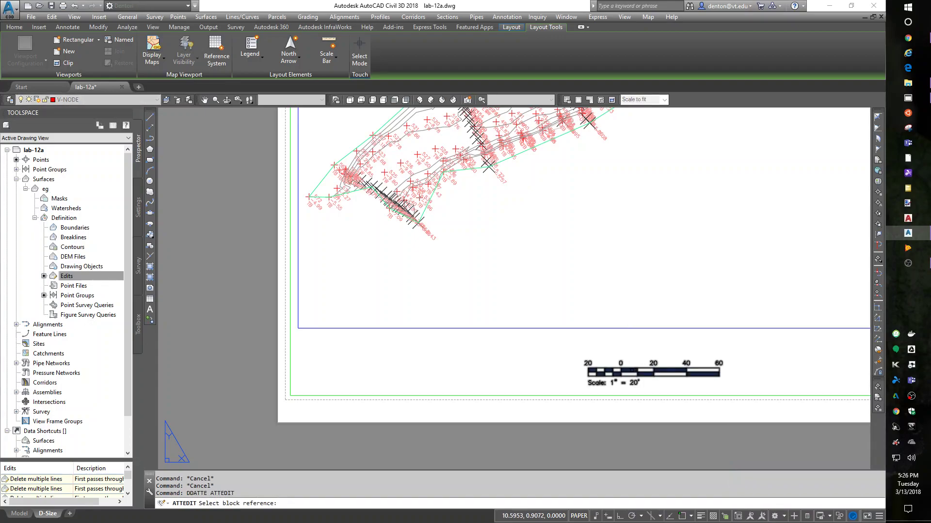
{"action": "left_click", "coordinate": [632, 371]}
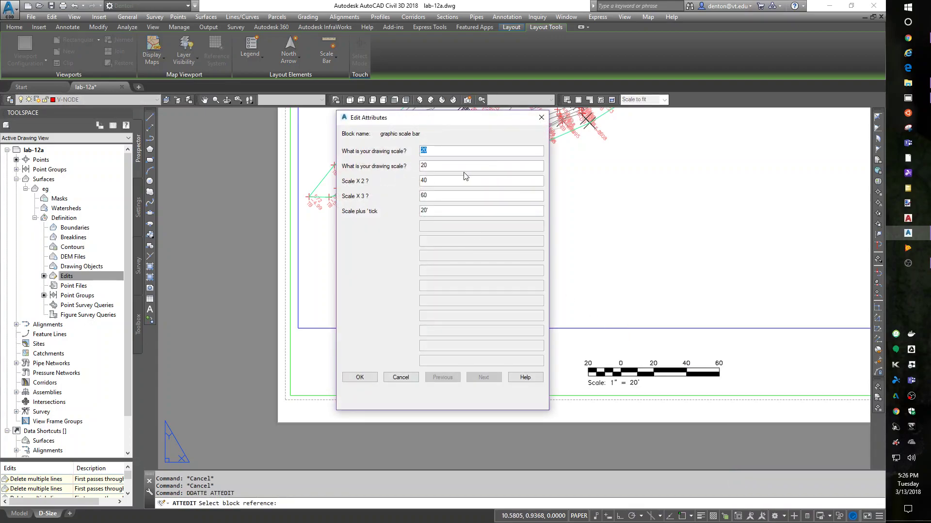
{"action": "type", "text": "10"}
{"action": "key", "text": "Tab"}
{"action": "type", "text": "20"}
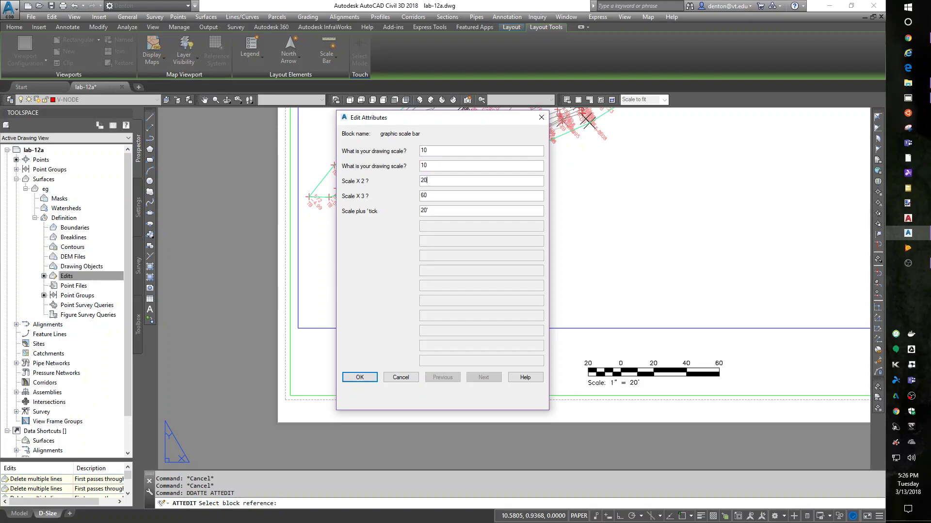
{"action": "key", "text": "Tab"}
{"action": "type", "text": "'"}
{"action": "key", "text": "Tab"}
{"action": "left_click", "coordinate": [358, 378]}
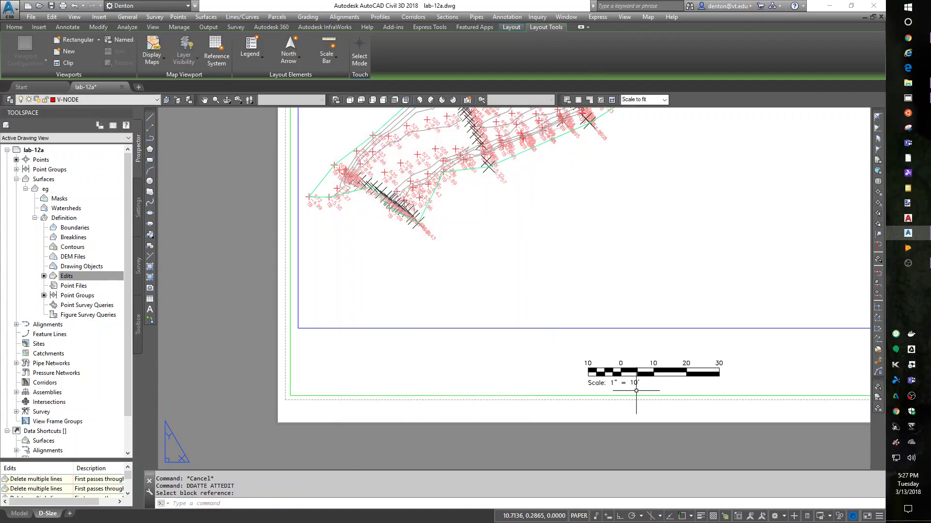
Step: Activate the D-Size layout's viewport, test its display lock by zooming, and return to paper space
{"action": "scroll", "coordinate": [555, 340], "scroll_direction": "down", "scroll_amount": 2}
{"action": "scroll", "coordinate": [555, 341], "scroll_direction": "down", "scroll_amount": 2}
{"action": "scroll", "coordinate": [577, 354], "scroll_direction": "down", "scroll_amount": 2}
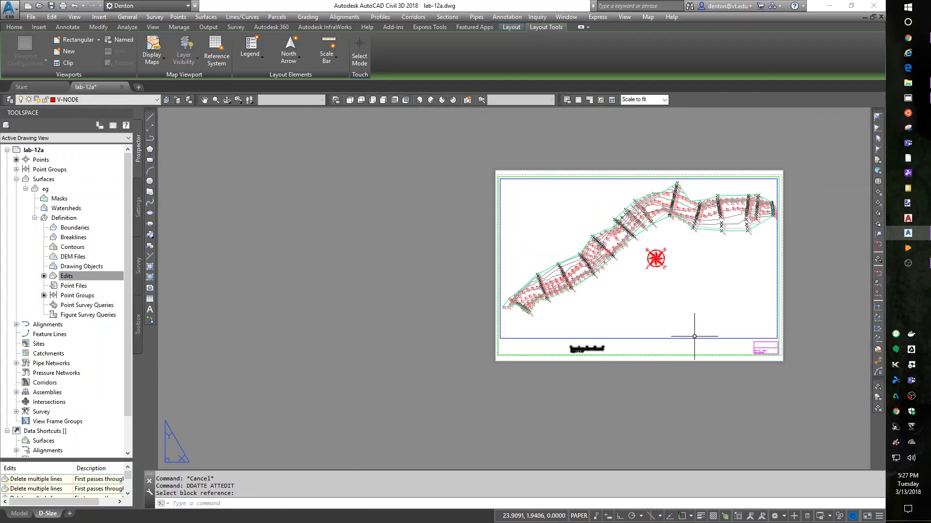
{"action": "middle_click_drag", "start_coordinate": [688, 334], "coordinate": [601, 341]}
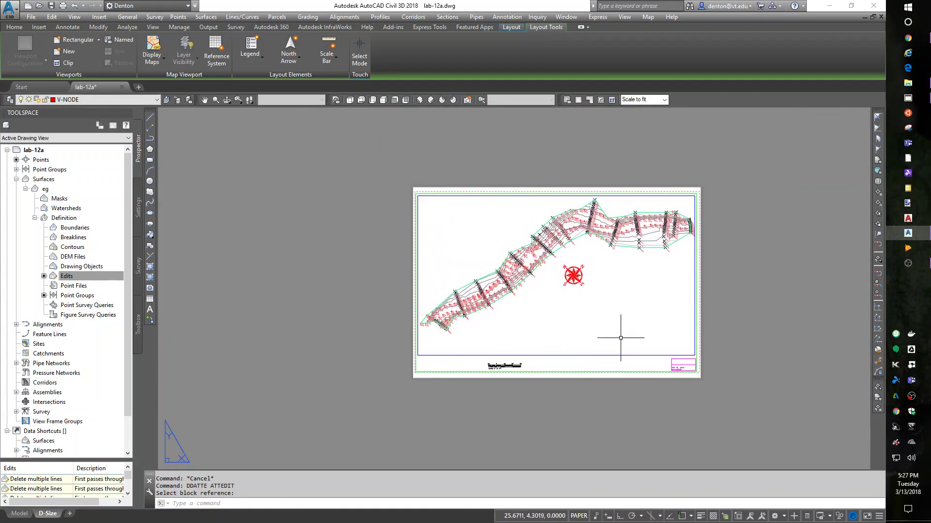
{"action": "left_click", "coordinate": [601, 310]}
{"action": "key", "text": "Escape"}
{"action": "double_click", "coordinate": [591, 325]}
{"action": "scroll", "coordinate": [590, 326], "scroll_direction": "up", "scroll_amount": 1}
{"action": "scroll", "coordinate": [590, 326], "scroll_direction": "down", "scroll_amount": 1}
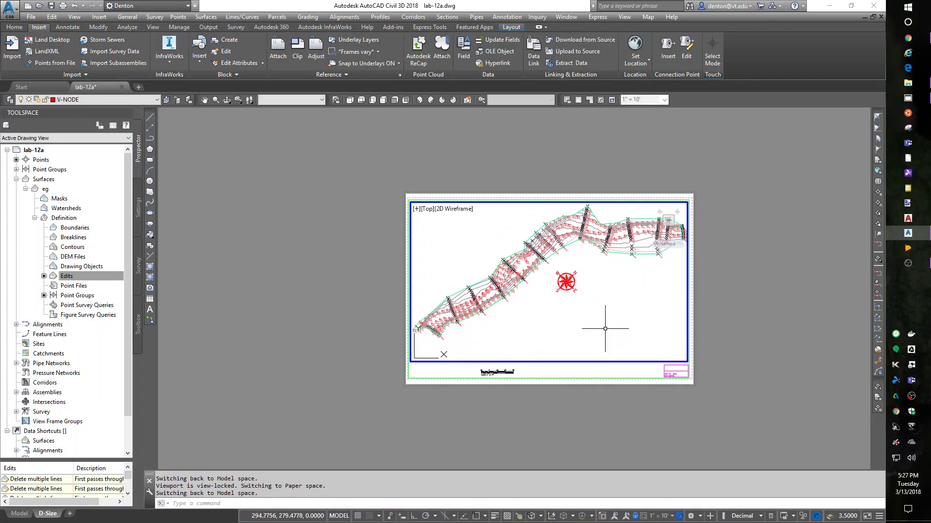
{"action": "double_click", "coordinate": [568, 377]}
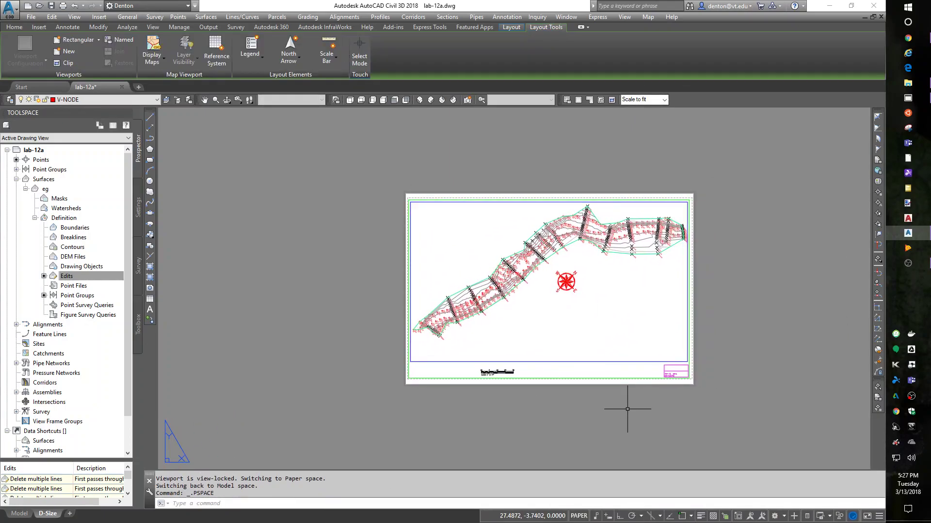
Step: Preview the D-Size layout's plot, exit without plotting, and save the drawing
{"action": "key", "text": "Return"}
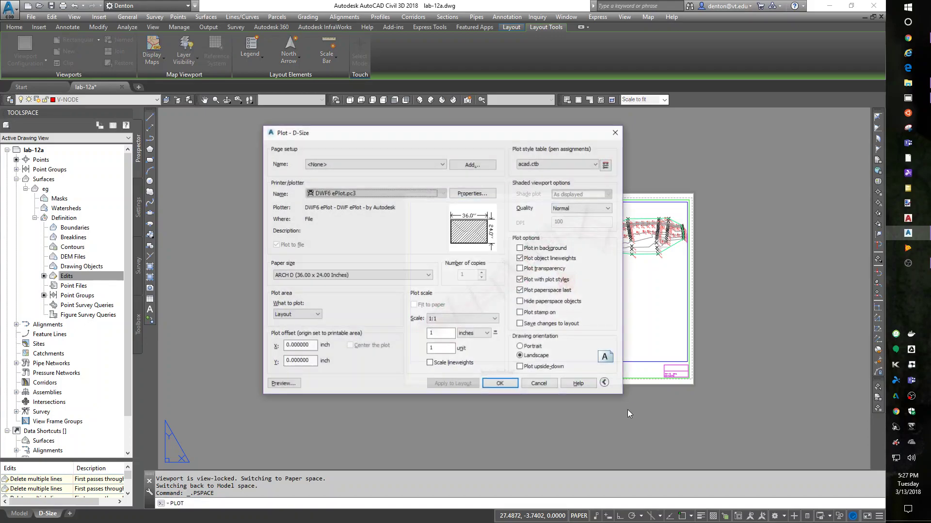
{"action": "left_click", "coordinate": [283, 384]}
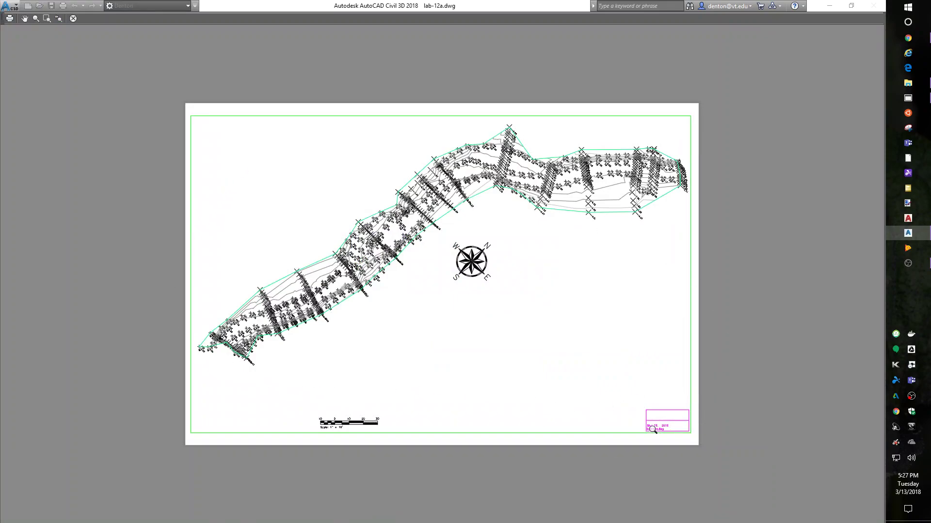
{"action": "key", "text": "Escape"}
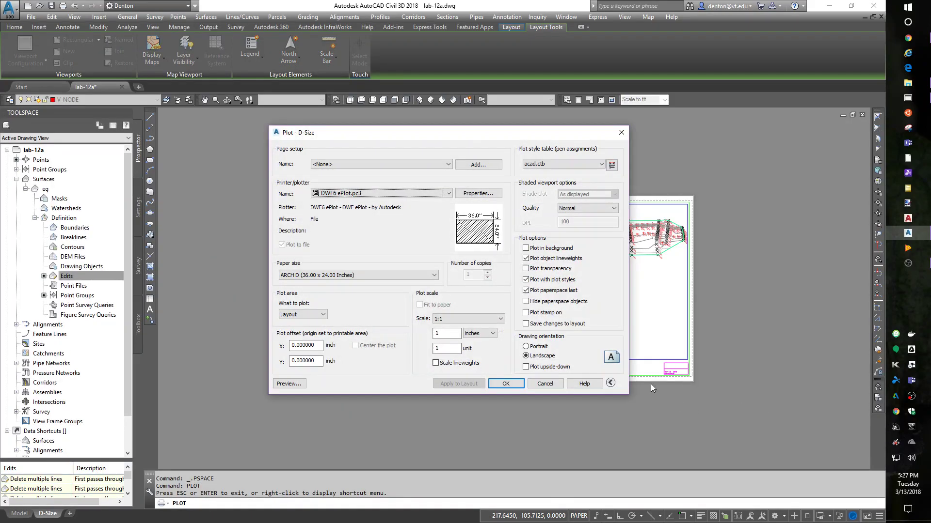
{"action": "left_click", "coordinate": [544, 384]}
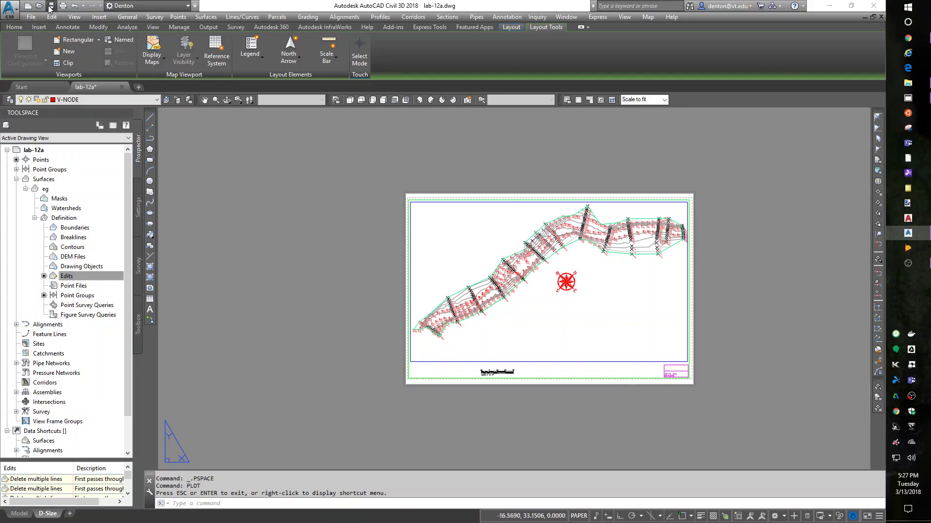
{"action": "key", "text": "ctrl+s"}
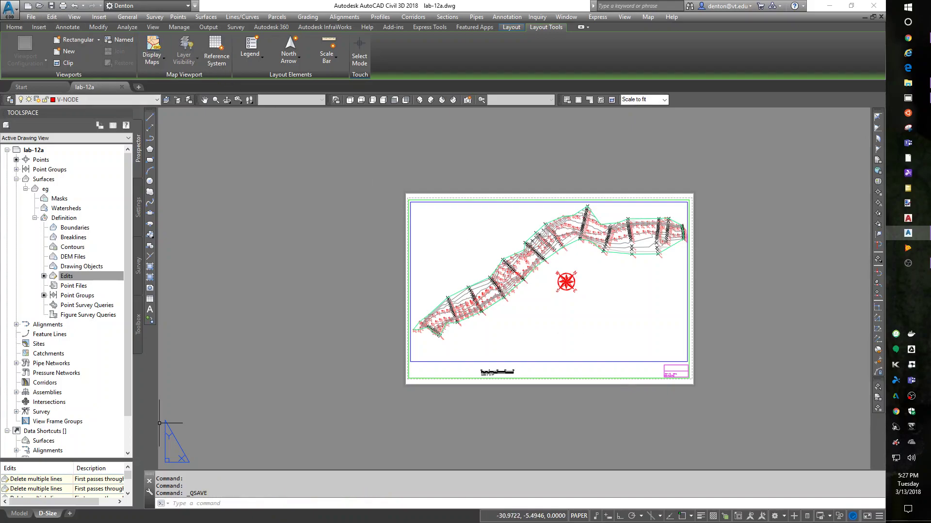